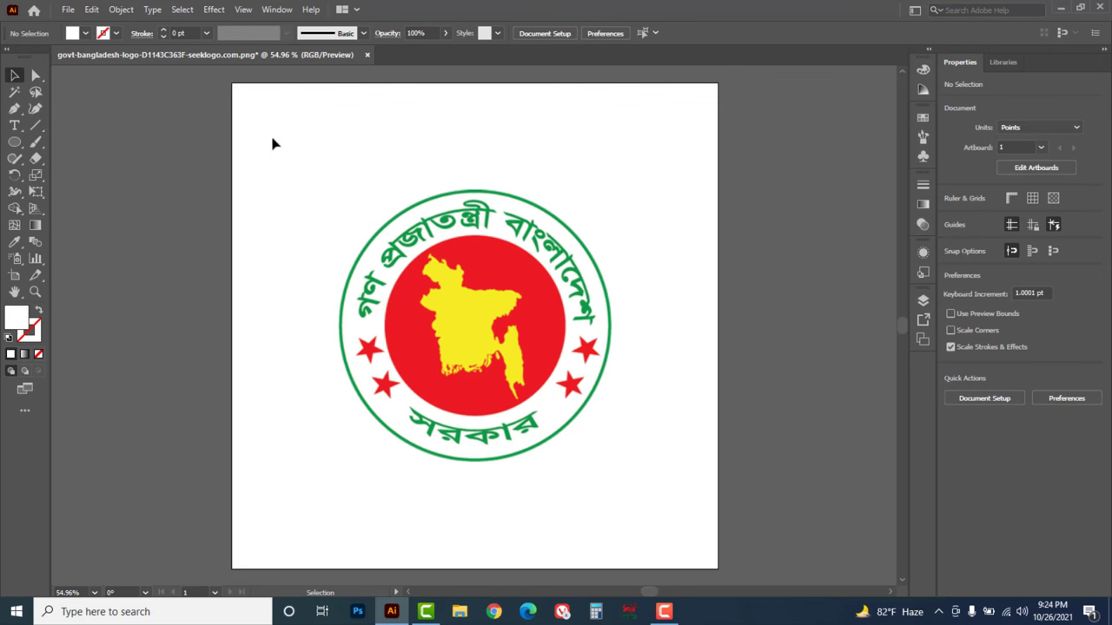
- Move the reference seal image to the artboard's top-right corner, partly off the edge
left_click_drag(273, 141, 682, 502)
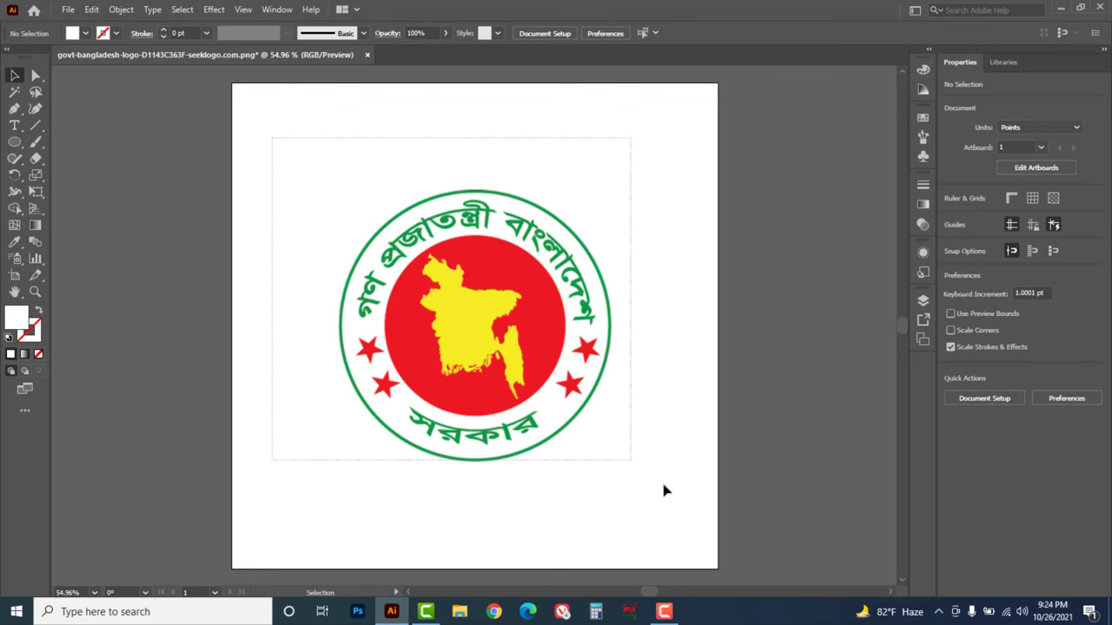
left_click(653, 324)
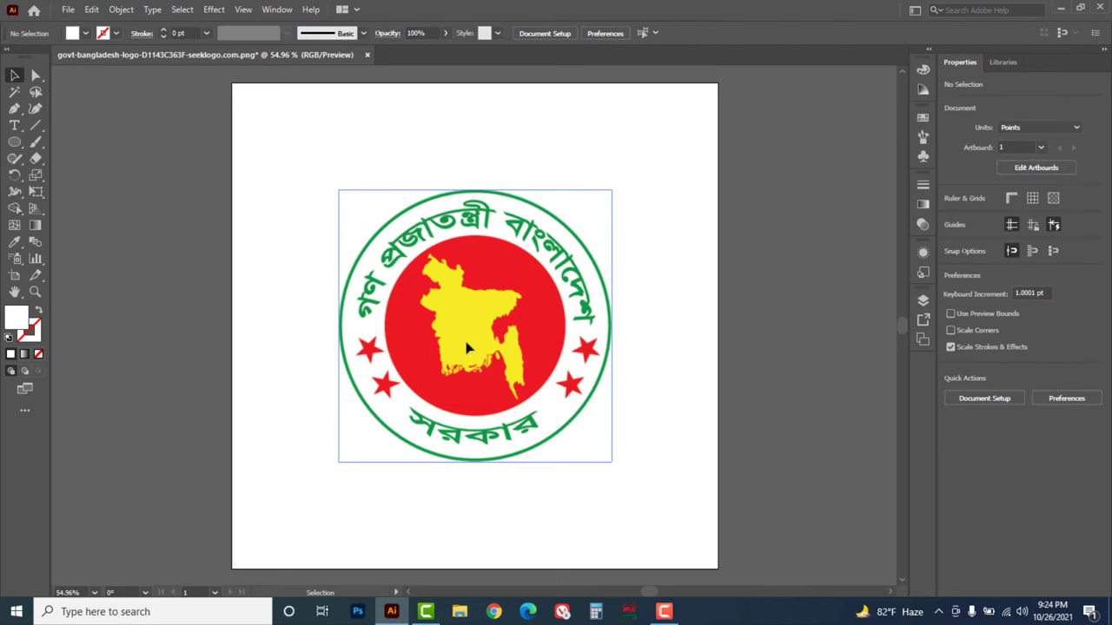
left_click_drag(553, 308, 739, 225)
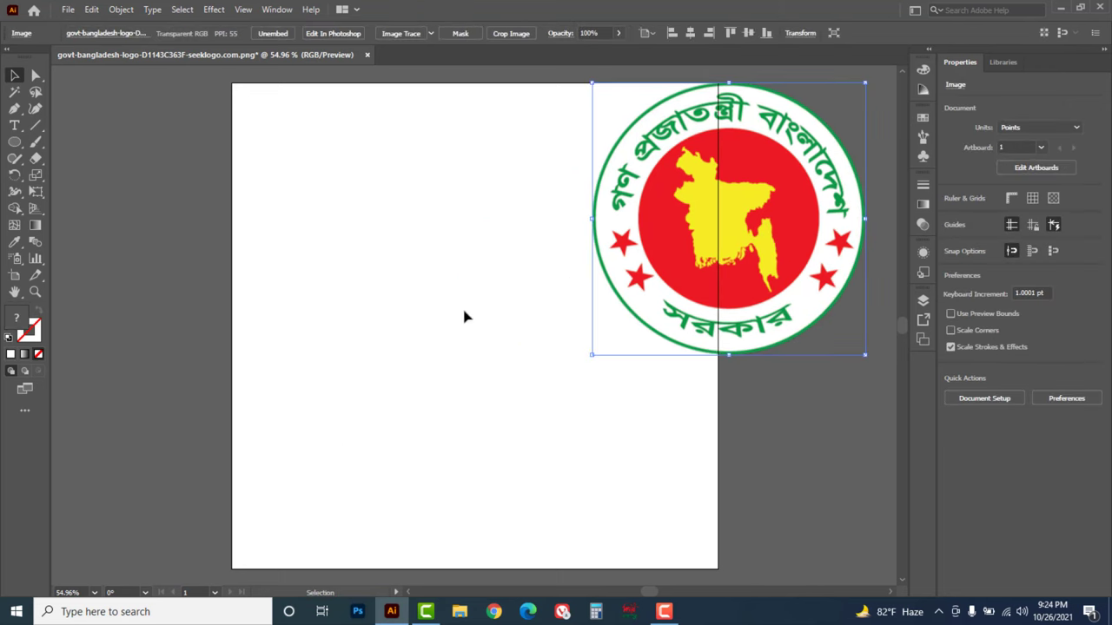
left_click(397, 327)
left_click(14, 142)
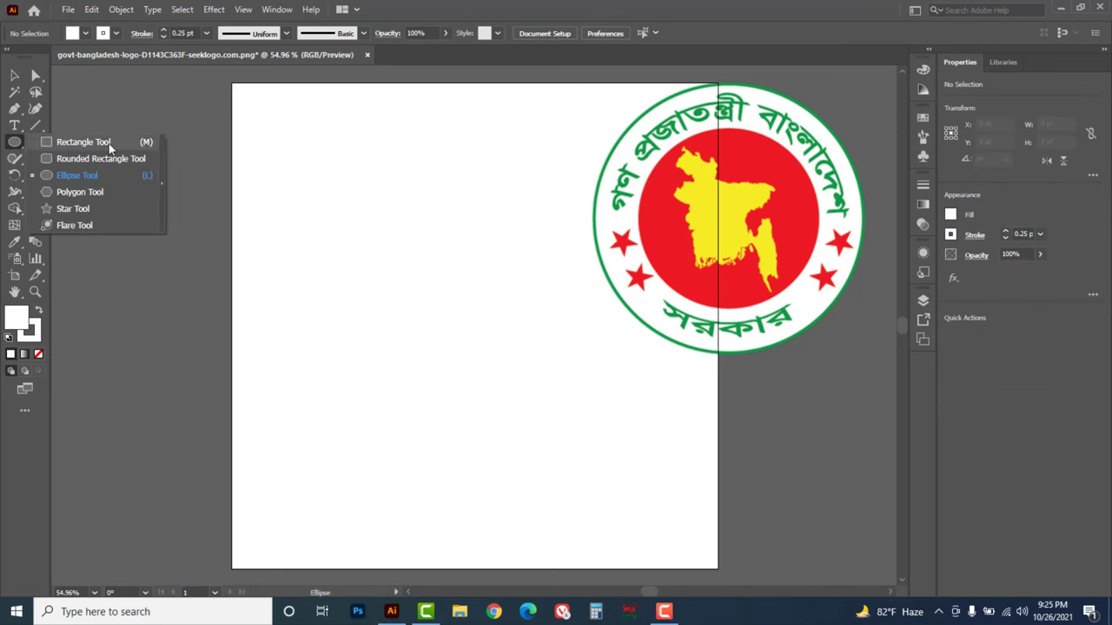
- Draw a 466 pt circle and give its stroke green (C100 Y100) in the Color panel
left_click(93, 180)
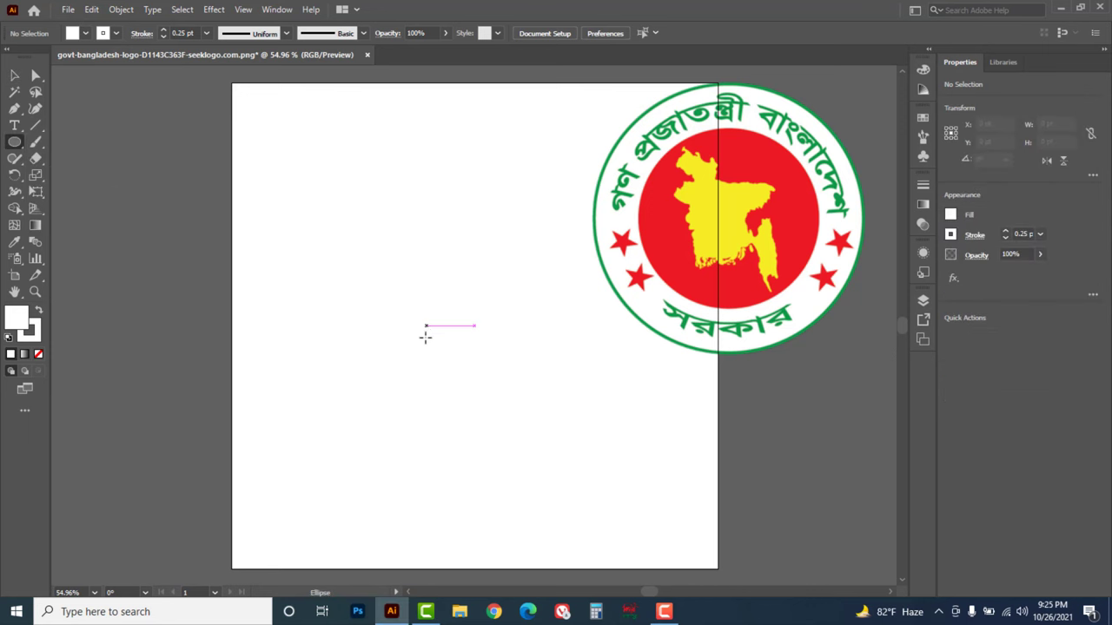
left_click_drag(425, 342, 583, 504)
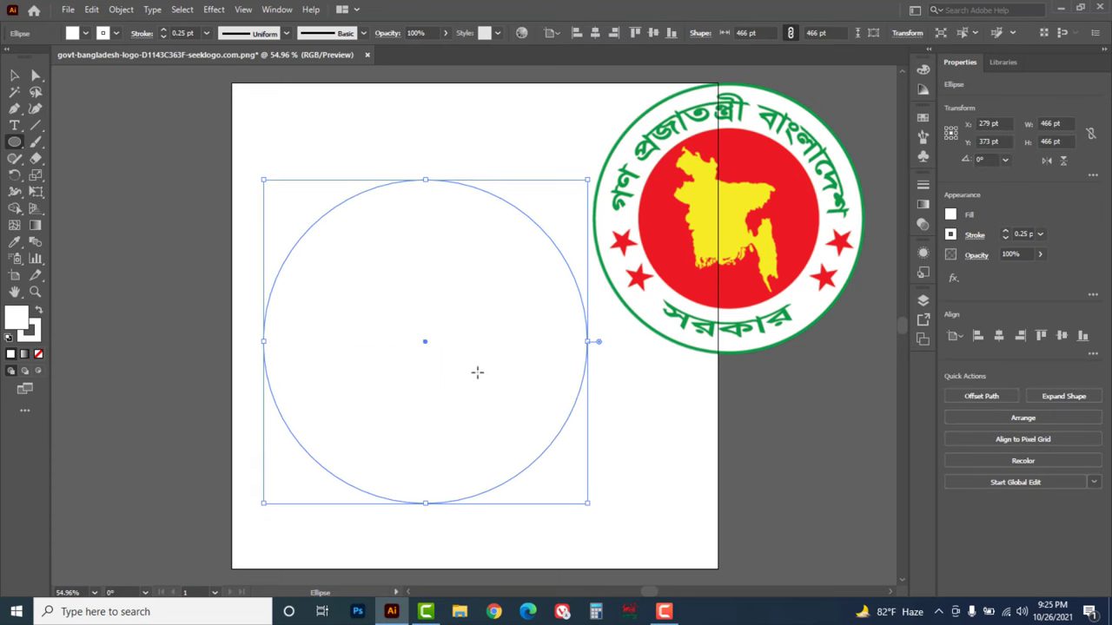
left_click(277, 9)
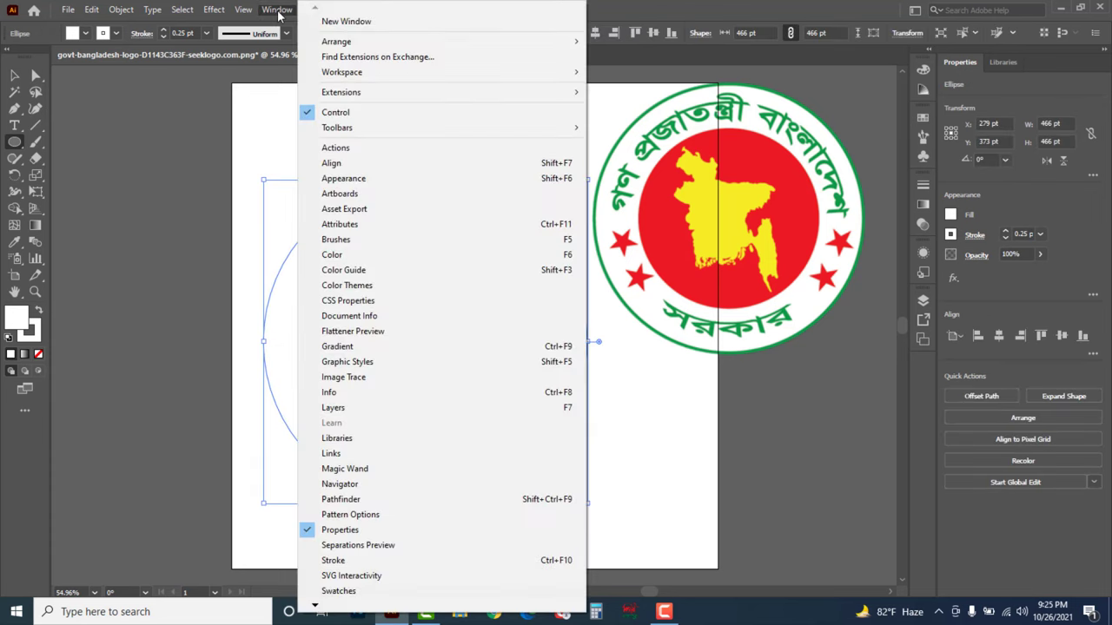
left_click(347, 255)
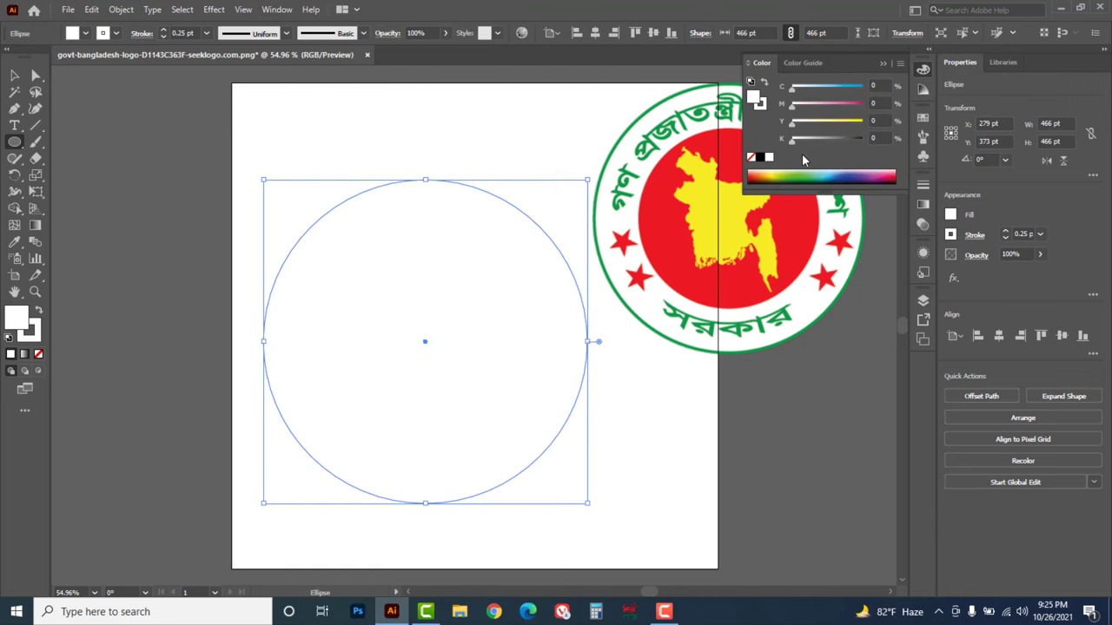
left_click(761, 106)
left_click_drag(806, 90, 867, 87)
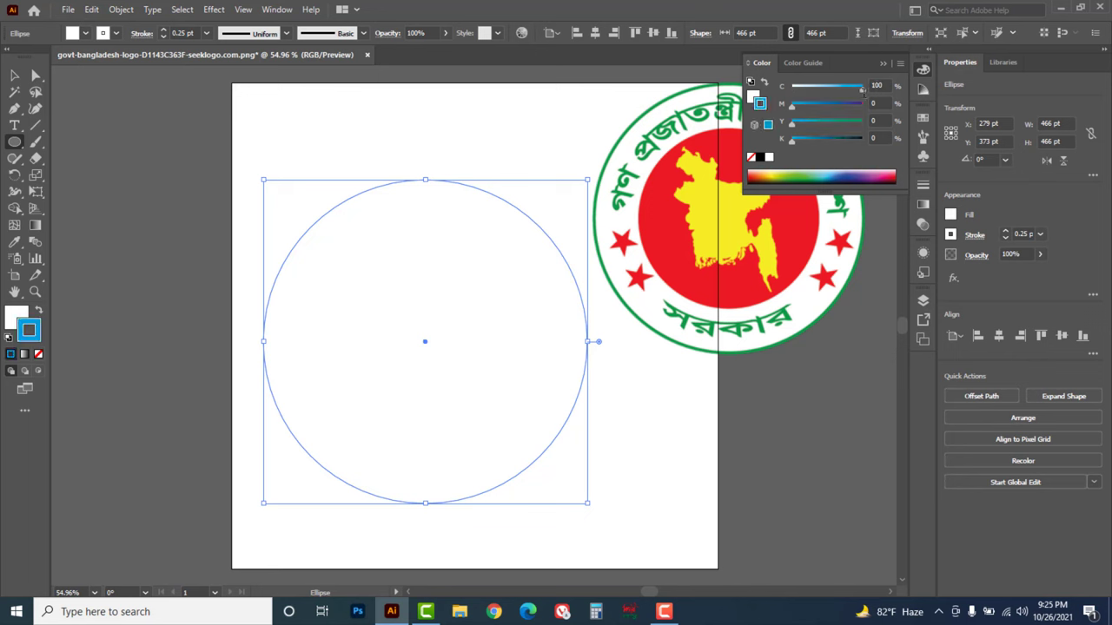
left_click_drag(792, 123, 875, 123)
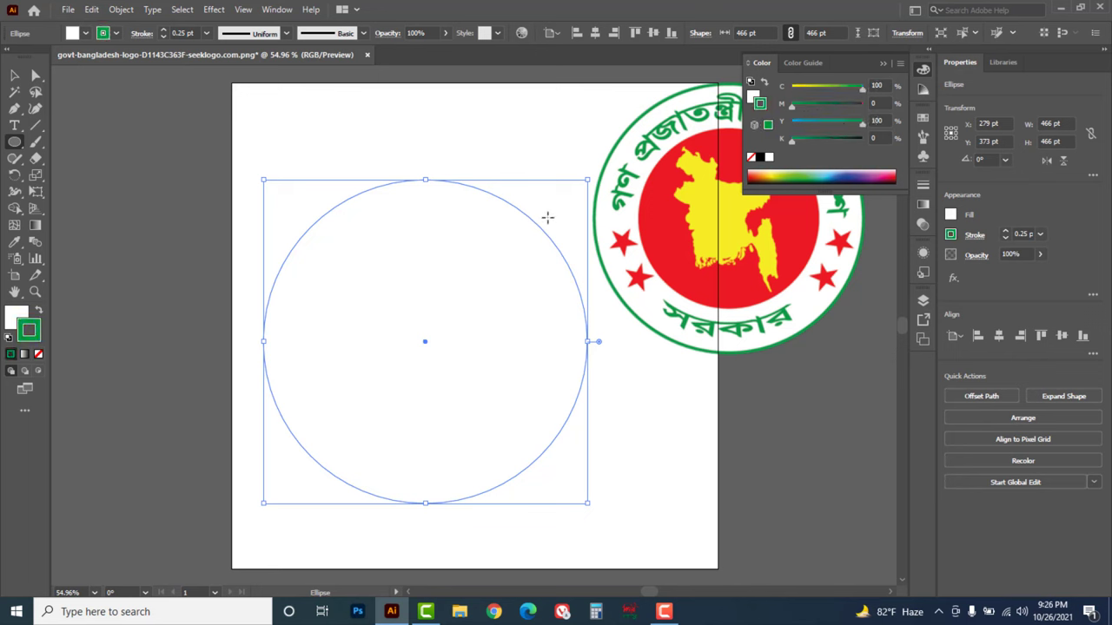
- Set the circle's stroke weight to 4 pt
left_click(1006, 232)
left_click(1006, 232)
left_click(1006, 232)
left_click(1006, 232)
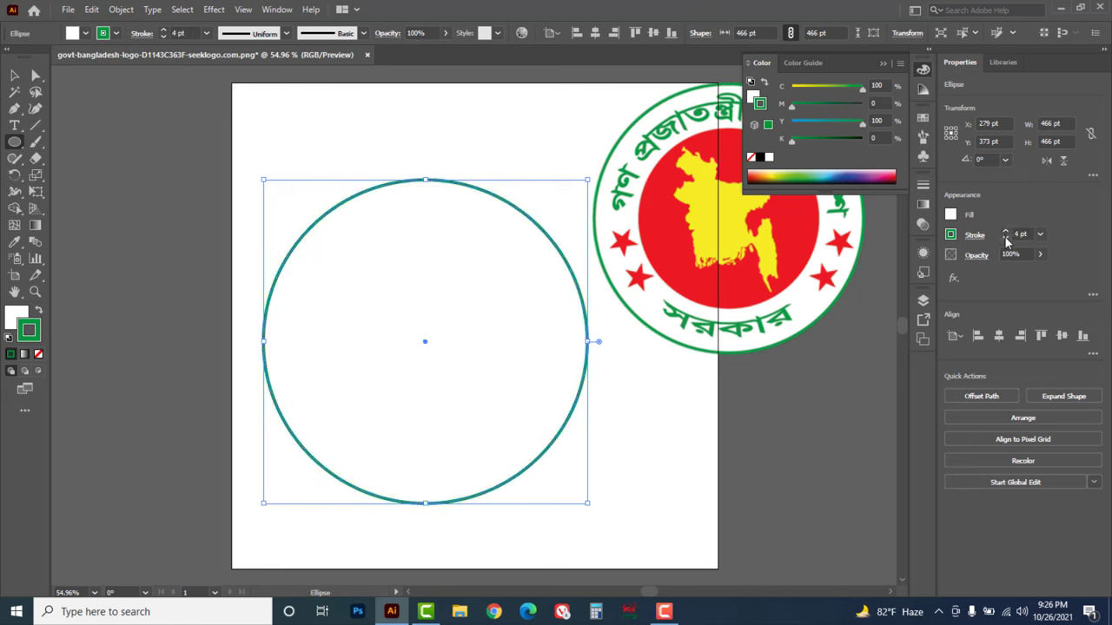
left_click(1006, 238)
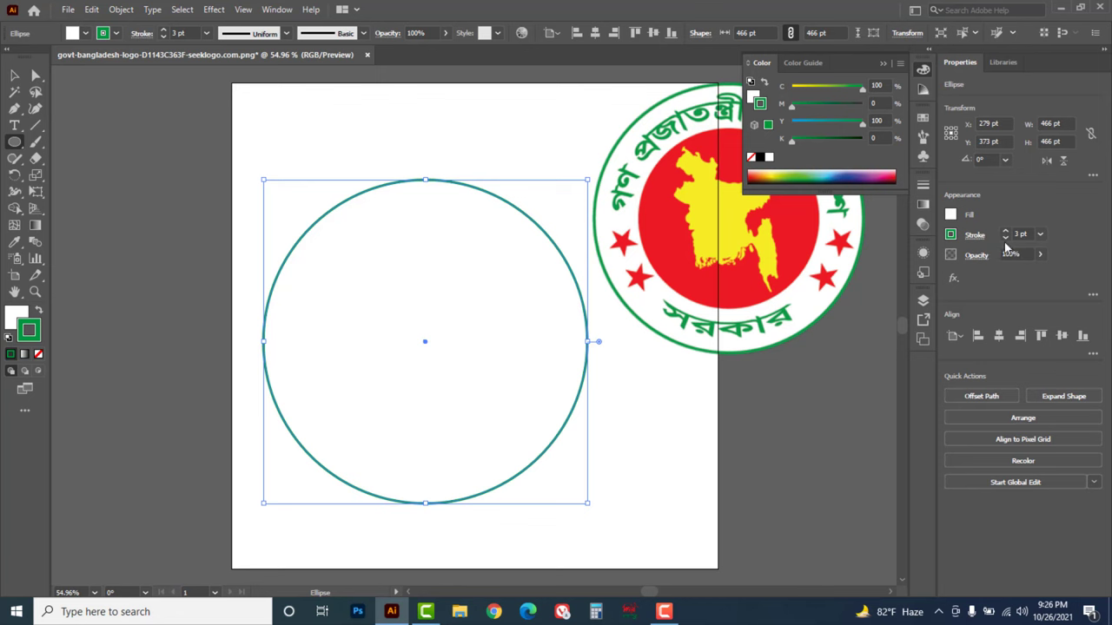
left_click(1006, 232)
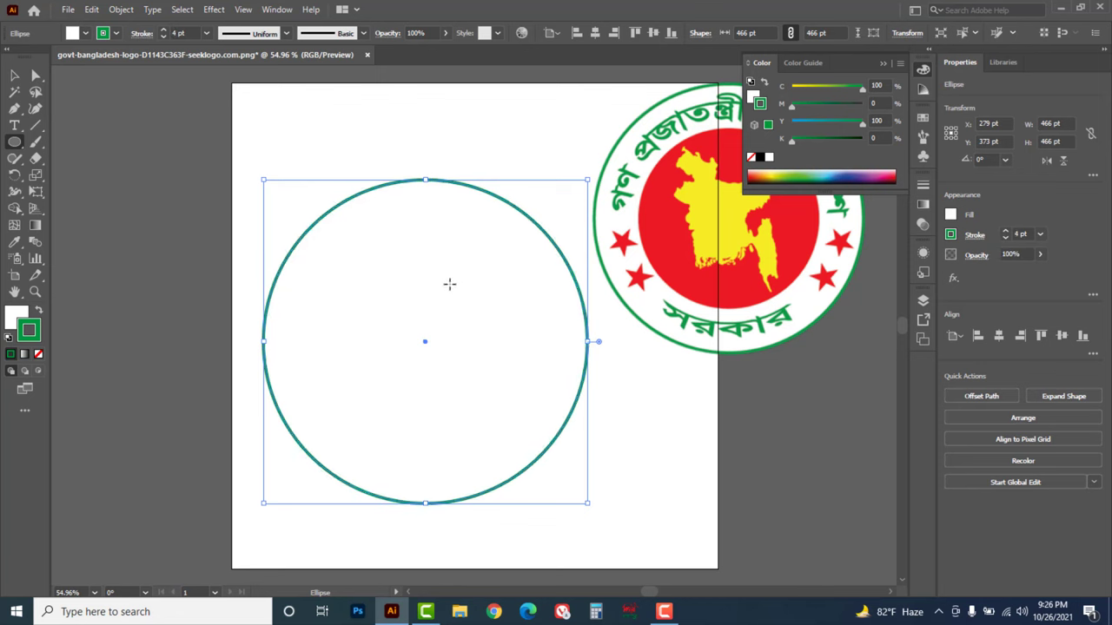
- Create a concentric inner circle using Offset Path at -86 pt
left_click(121, 10)
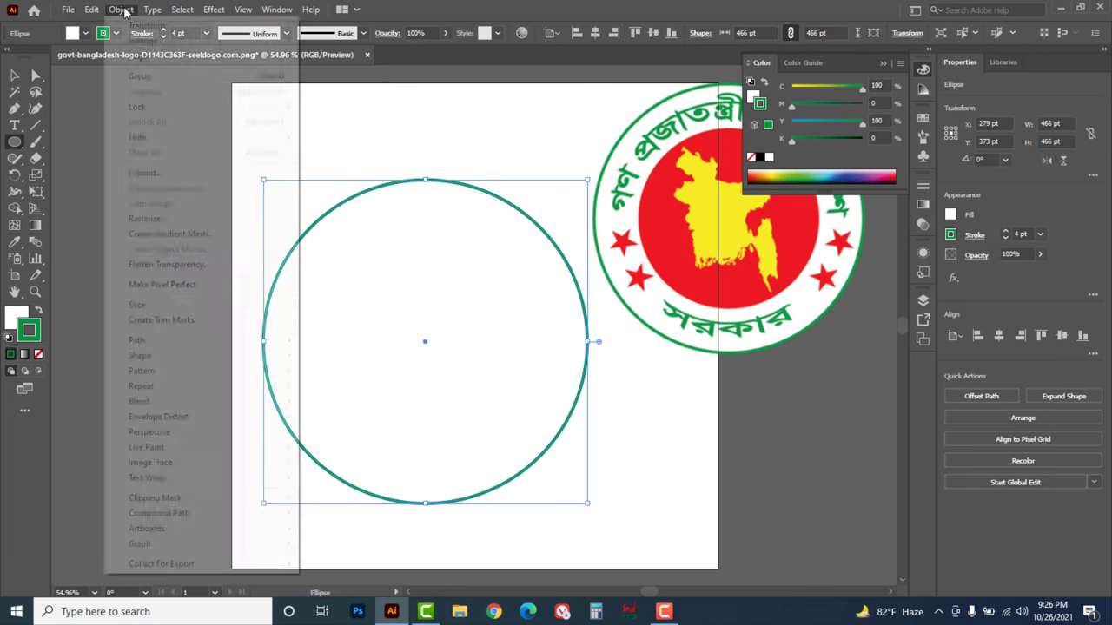
mouse_move(136, 341)
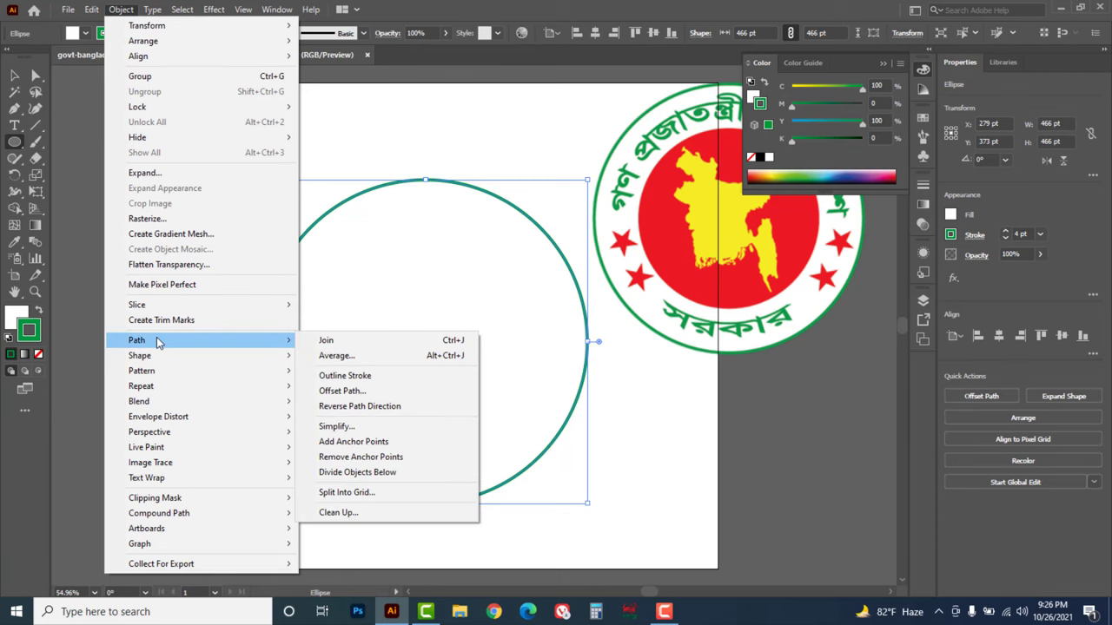
left_click(351, 391)
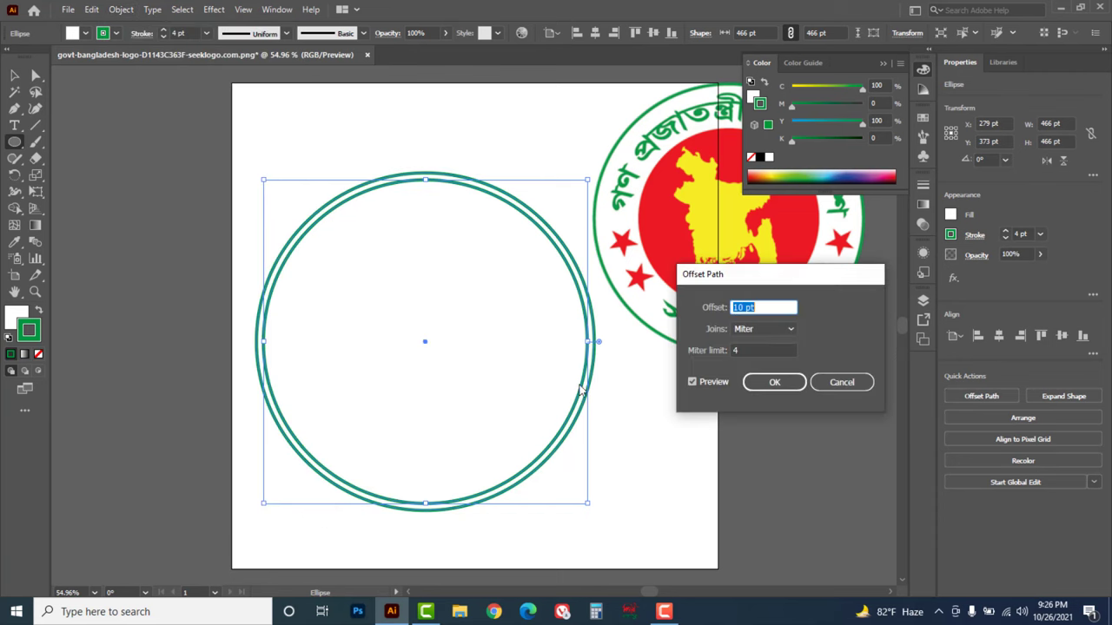
key("Down")
key("Down")
key("Down")
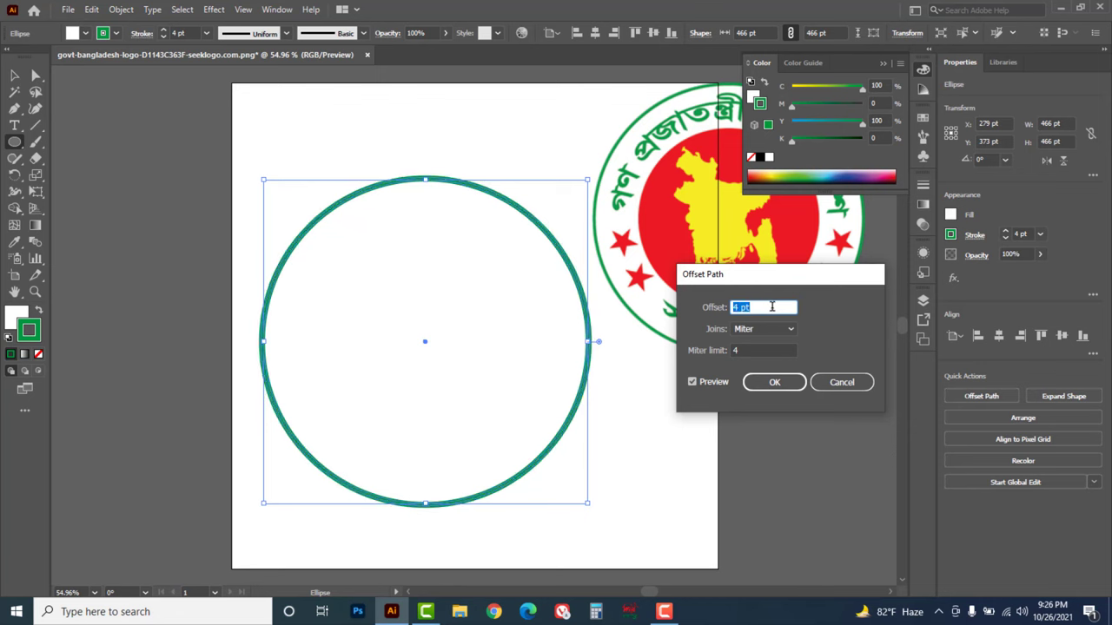
key("Down")
key("Down")
key("Down")
key("Down")
key("Down")
key("Down")
key("Down")
key("Down")
key("Down")
key("Down")
key("Down")
key("Down")
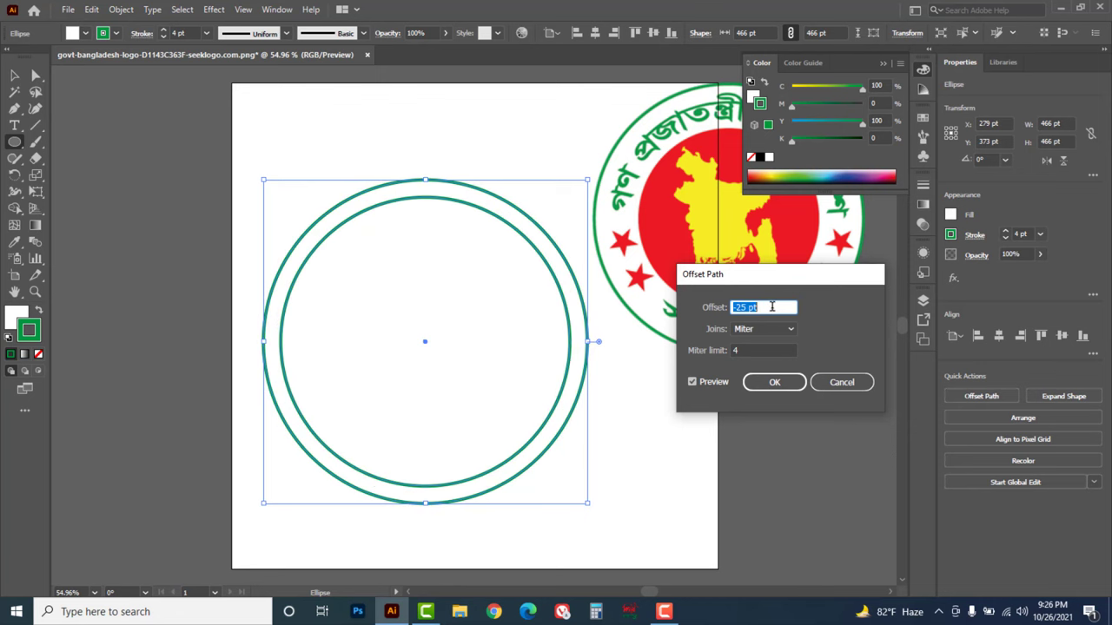
key("Down")
key("Down")
key("Down")
key("Down")
key("Down")
key("Down")
key("Down")
key("Down")
key("Down")
key("Down")
key("Down")
key("Down")
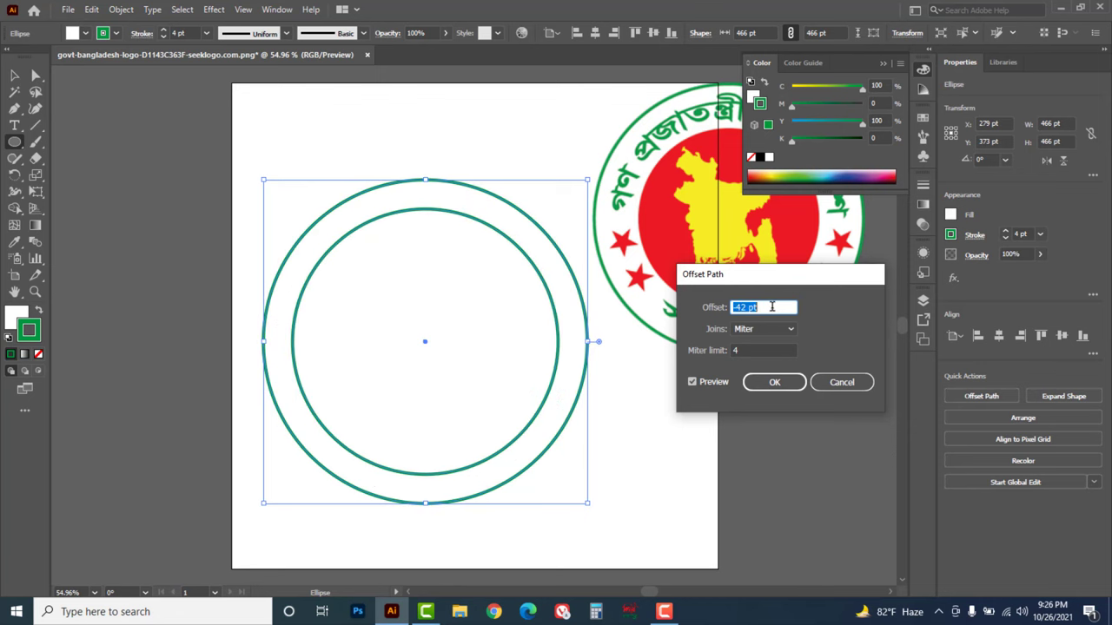
key("Down")
key("Down")
key("Down")
key("Down")
key("Down")
key("Down")
key("Down")
key("Down")
key("Down")
key("Down")
key("Down")
key("Down")
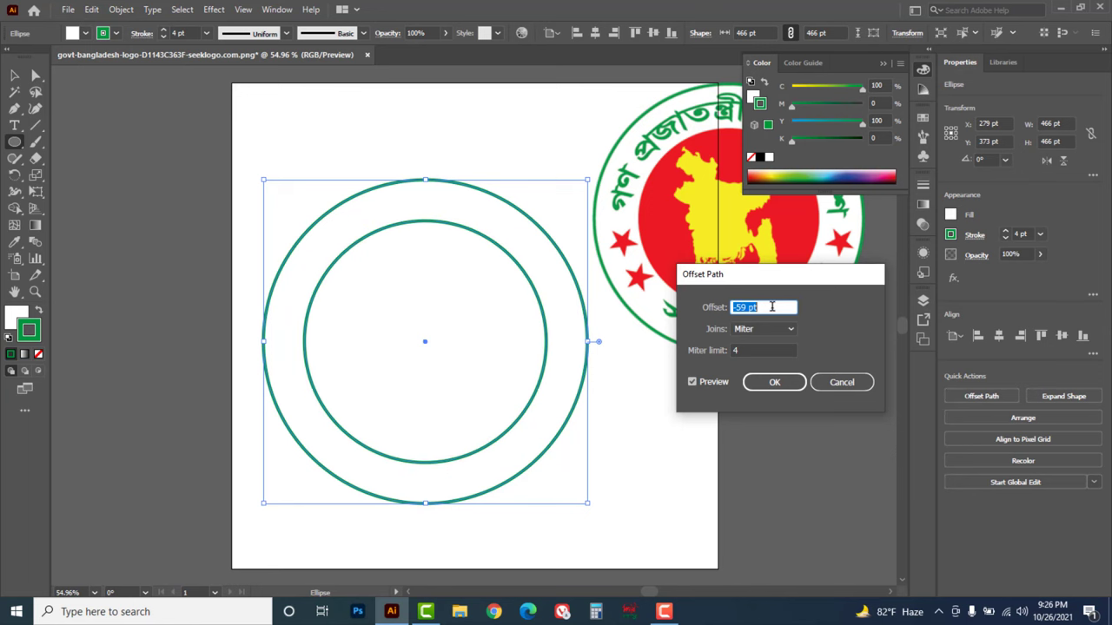
key("Down")
key("Down")
key("Down")
key("Down")
key("Down")
key("Down")
key("Down")
key("Down")
key("Down")
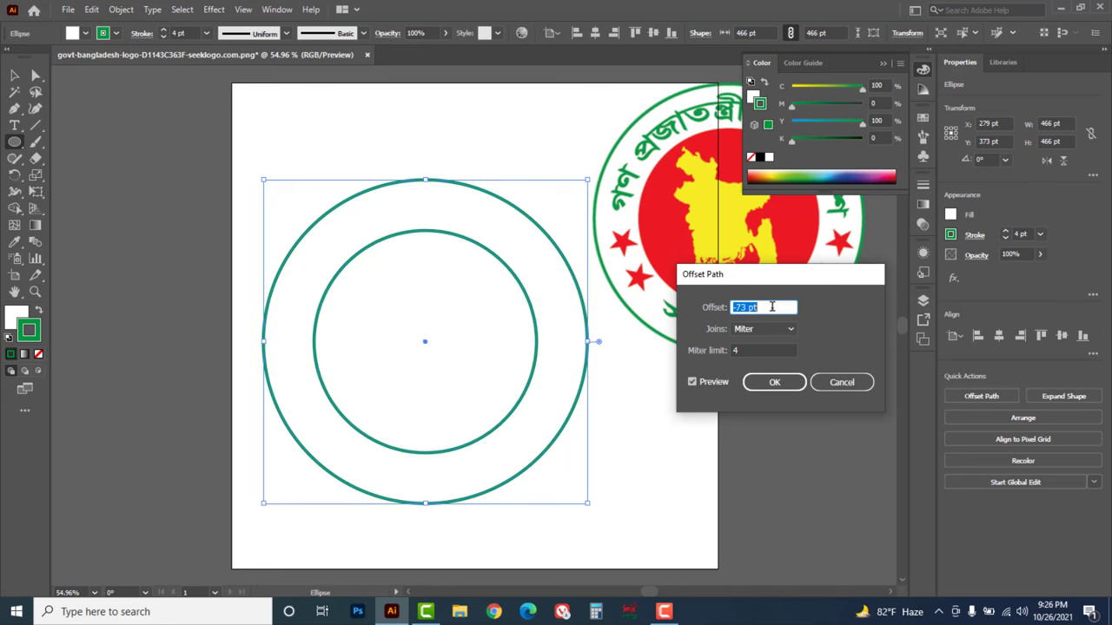
key("Down")
key("Down")
key("Down")
key("Down")
key("Down")
key("Down")
key("Down")
key("Down")
key("Down")
key("Down")
key("Down")
key("Down")
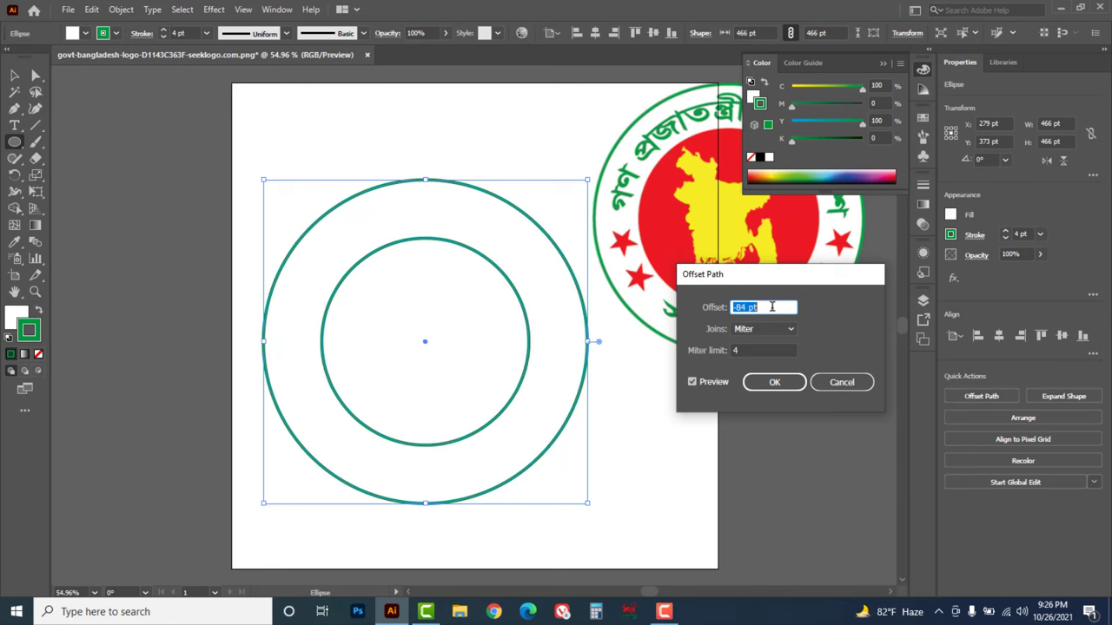
key("Down")
key("Down")
key("Down")
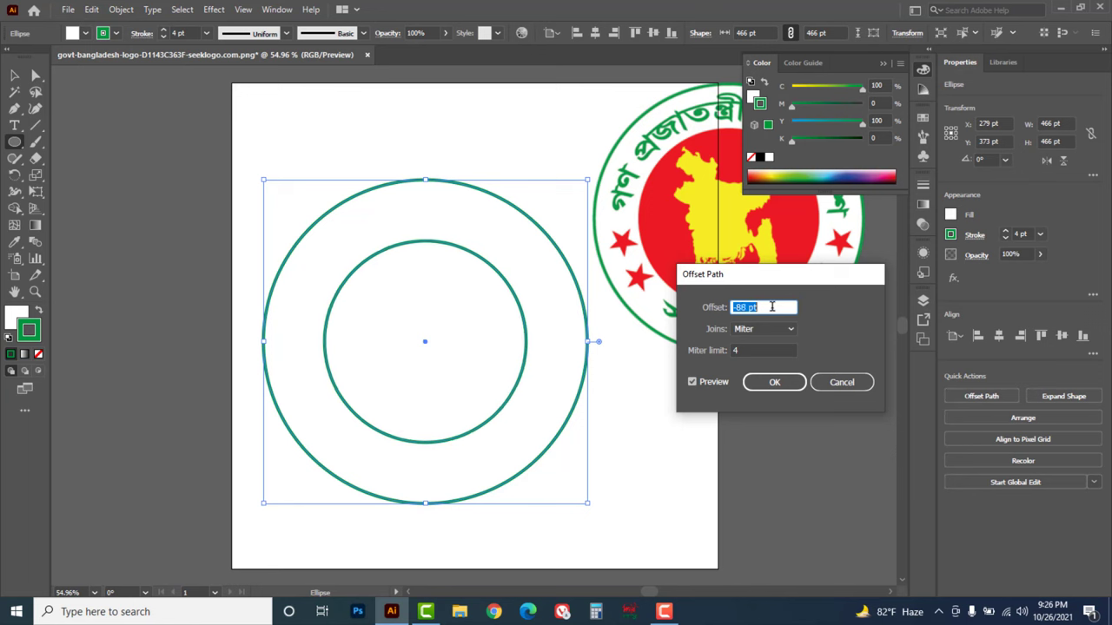
key("Up")
key("Up")
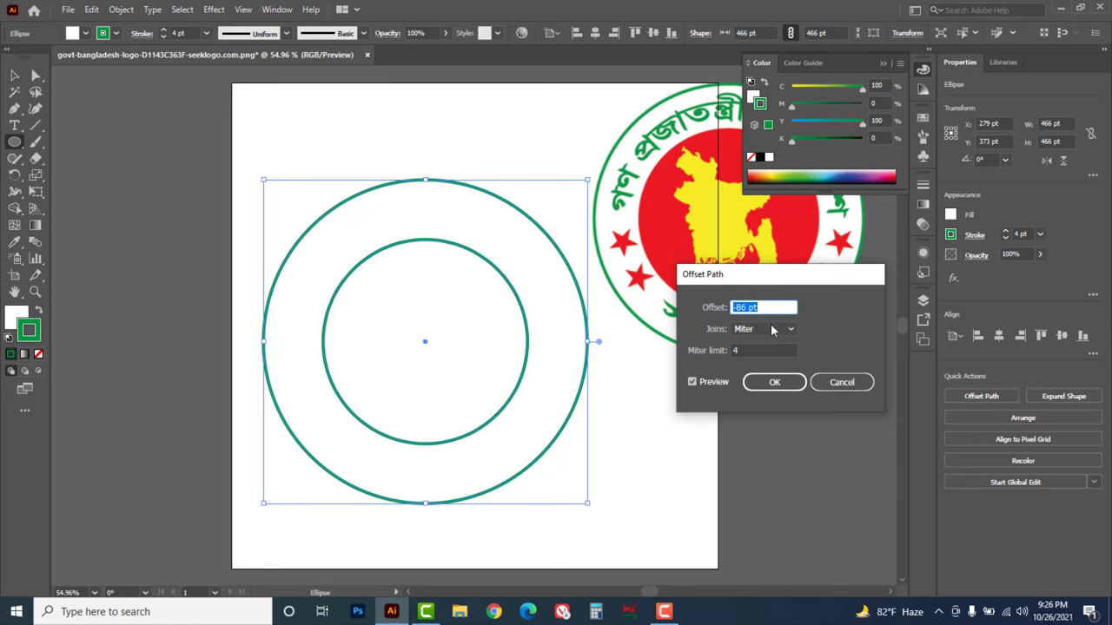
left_click(770, 384)
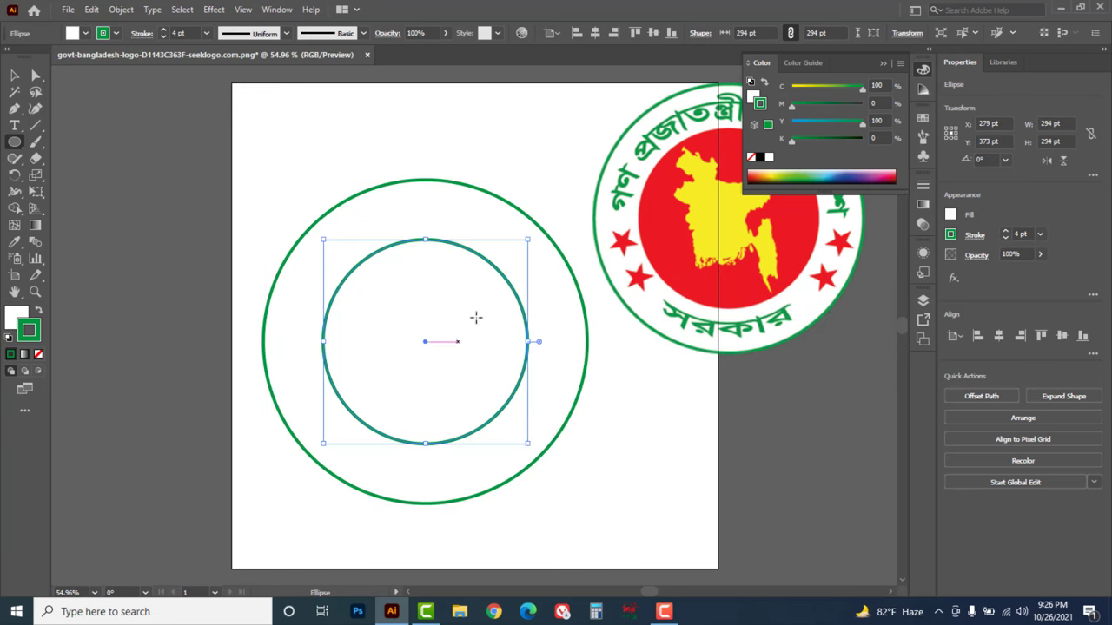
- Give the inner circle a solid red fill (M100 Y100) with no stroke, then deselect
mouse_move(861, 87)
left_mouse_down()
mouse_move(792, 87)
mouse_move(864, 108)
left_mouse_up()
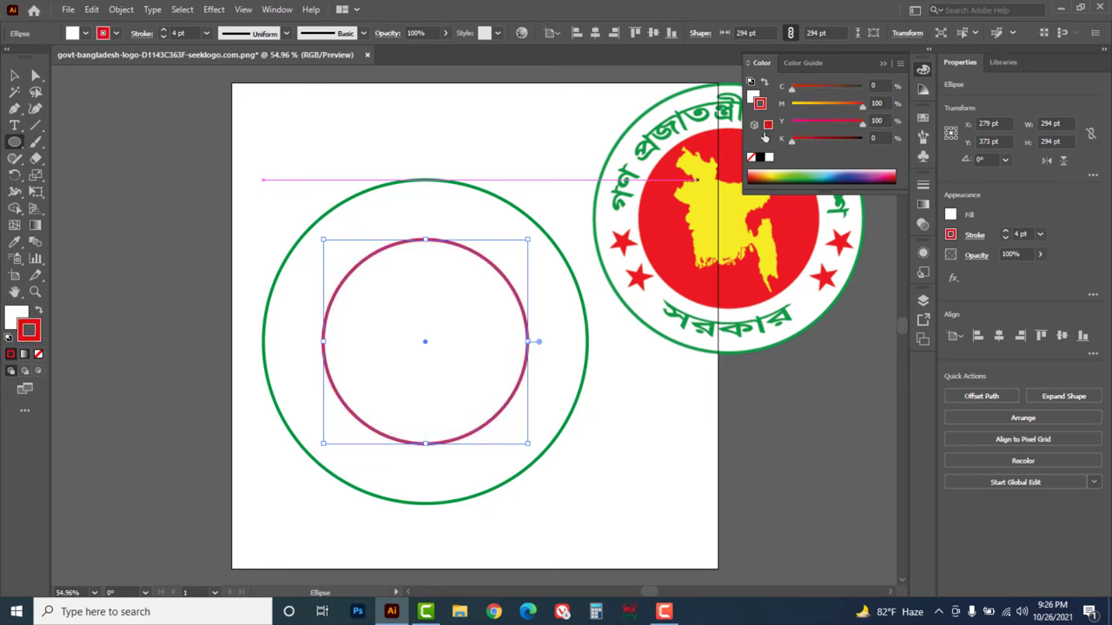
left_click(750, 157)
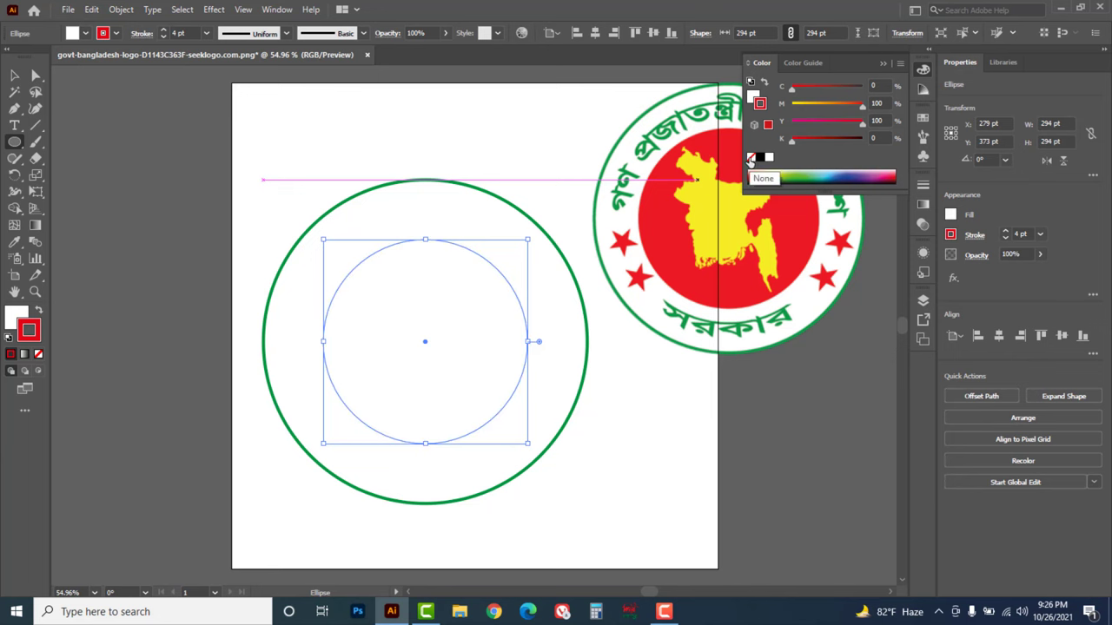
left_click(753, 97)
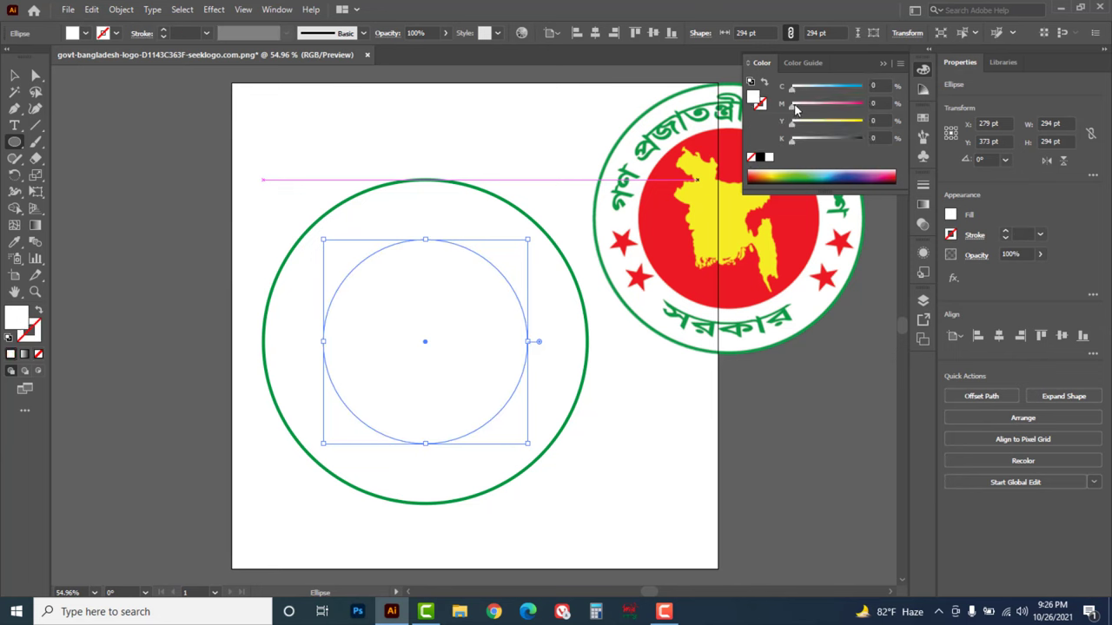
left_click_drag(825, 106, 864, 104)
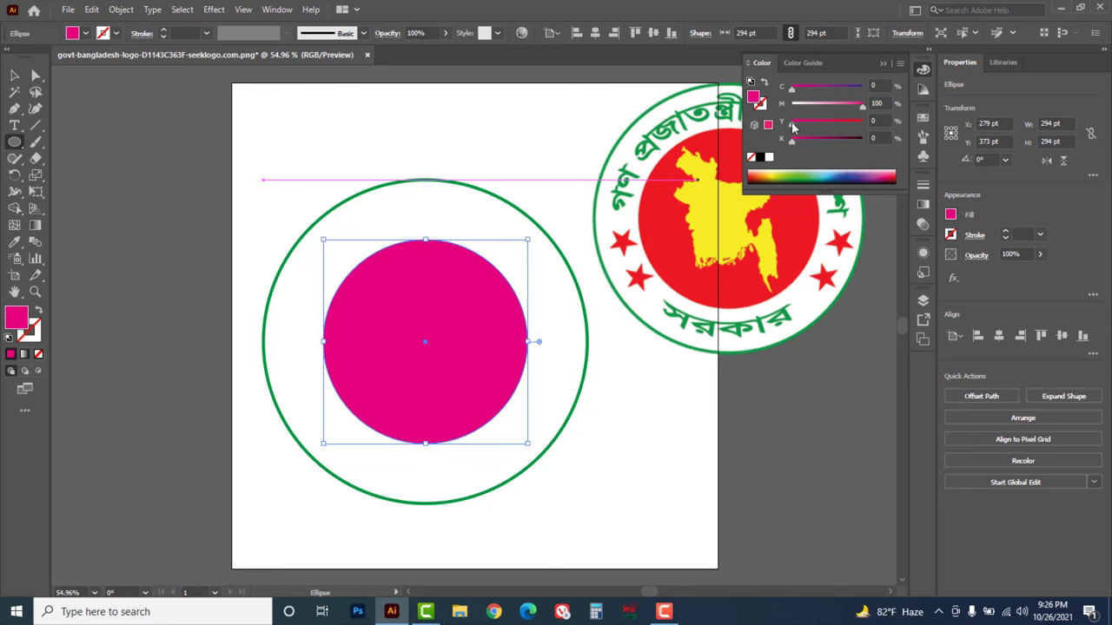
left_click_drag(793, 128, 864, 122)
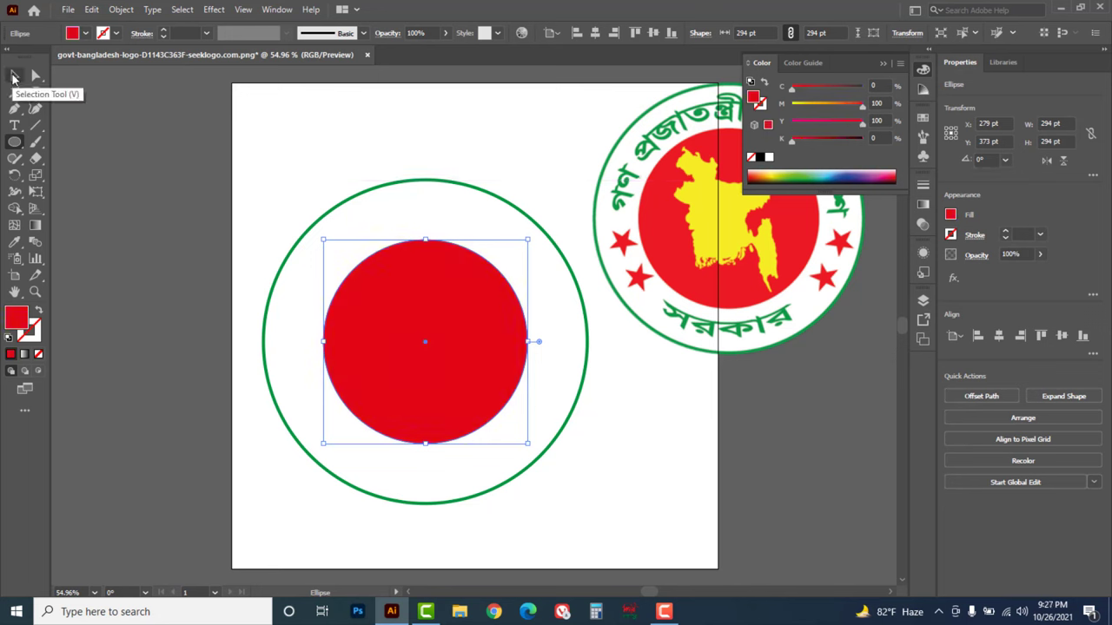
left_click(14, 76)
left_click(326, 158)
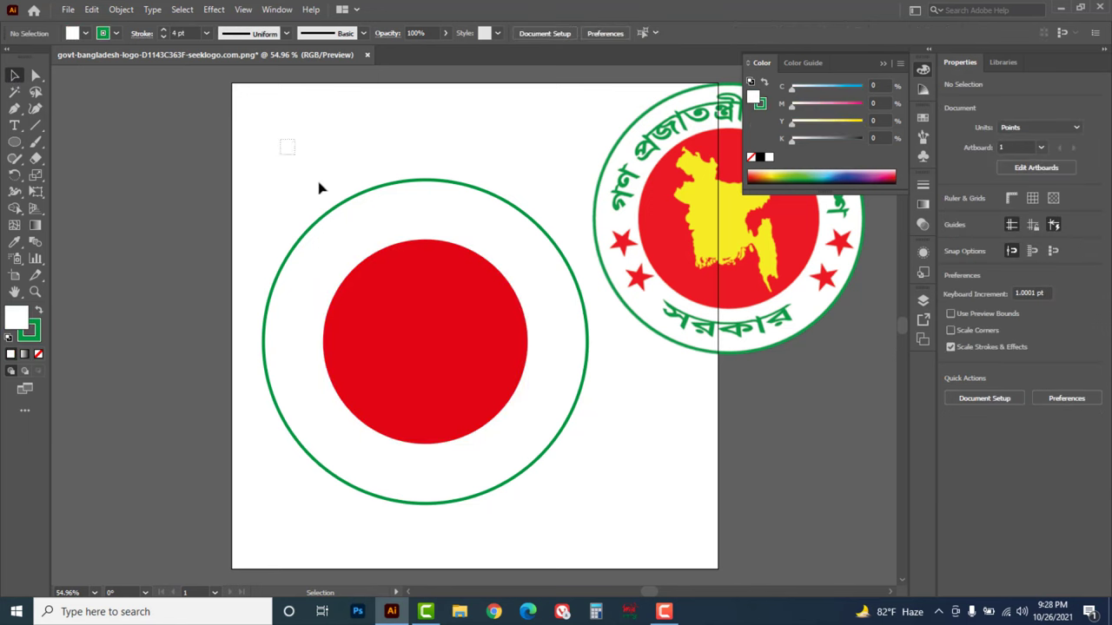
- Copy the outer ring, scale it down around its centre, and paste the original back behind, making a 376 pt middle ring
left_click(370, 213)
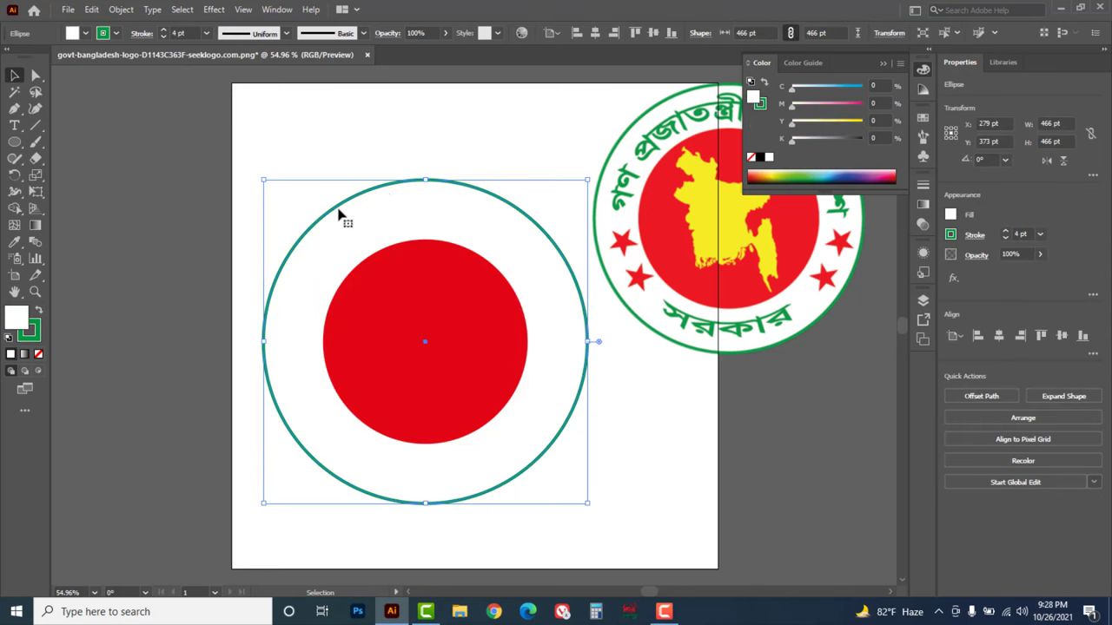
key("ctrl+c")
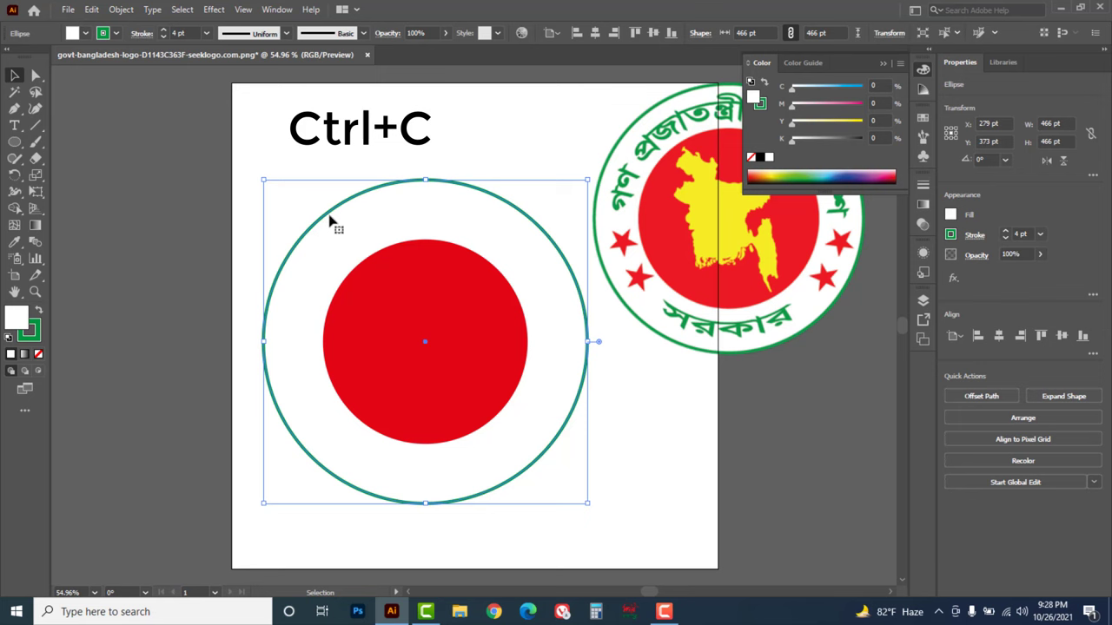
key("shift+alt")
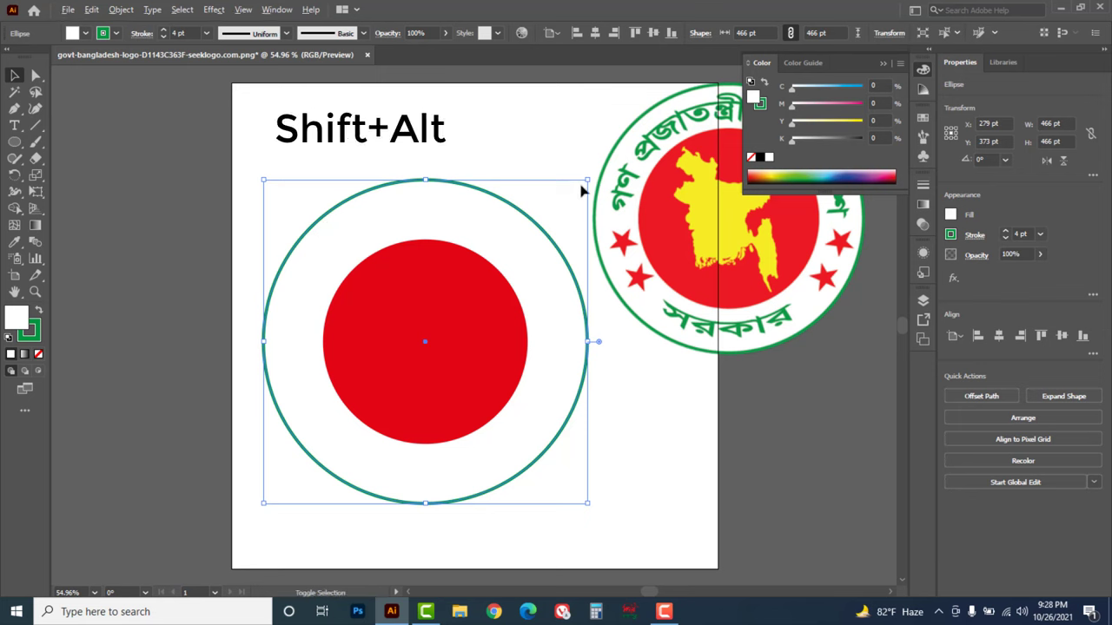
left_click_drag(586, 178, 550, 220)
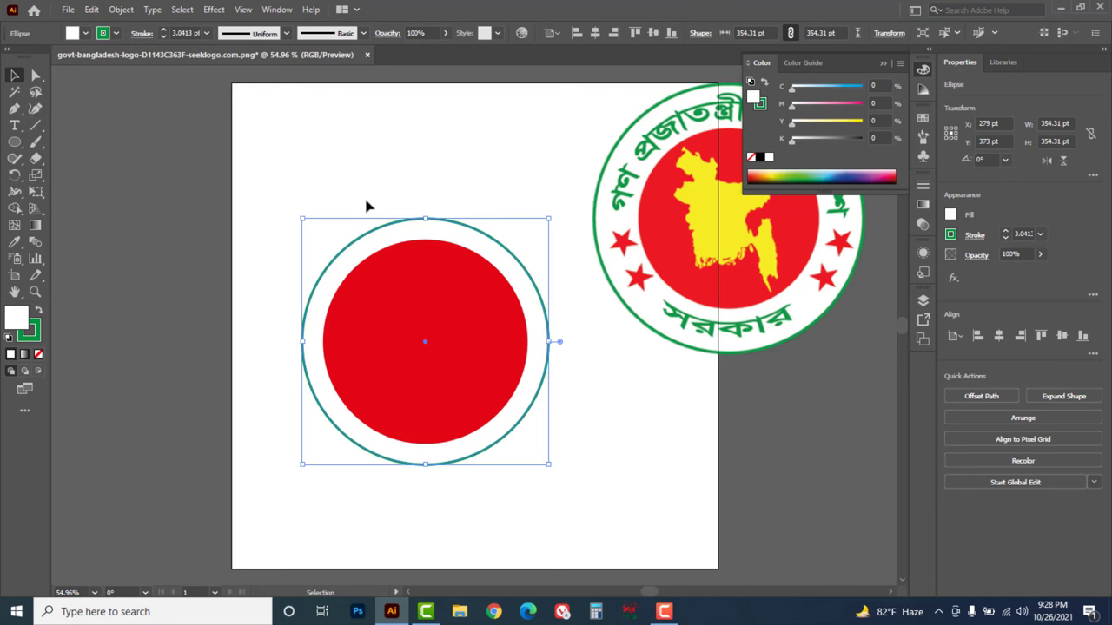
key("ctrl+b")
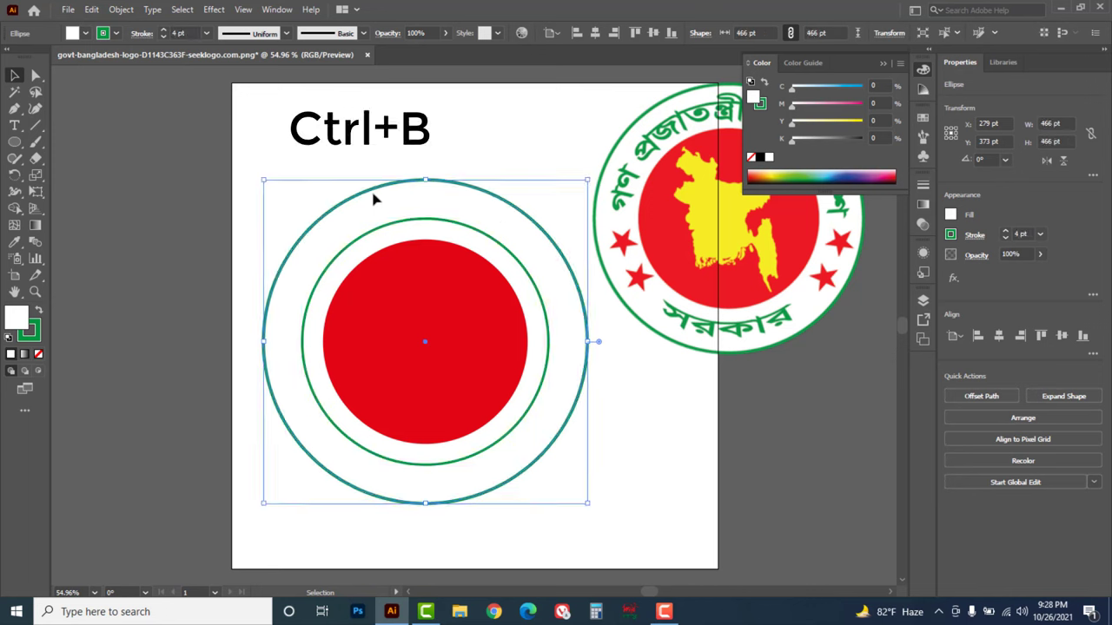
left_click(368, 146)
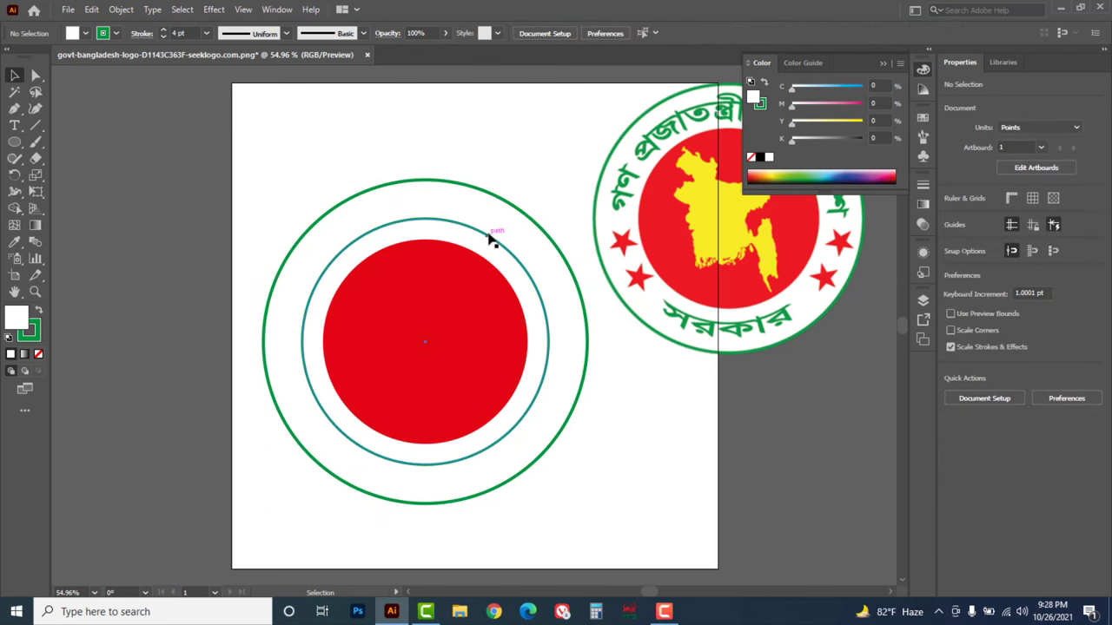
left_click(491, 241)
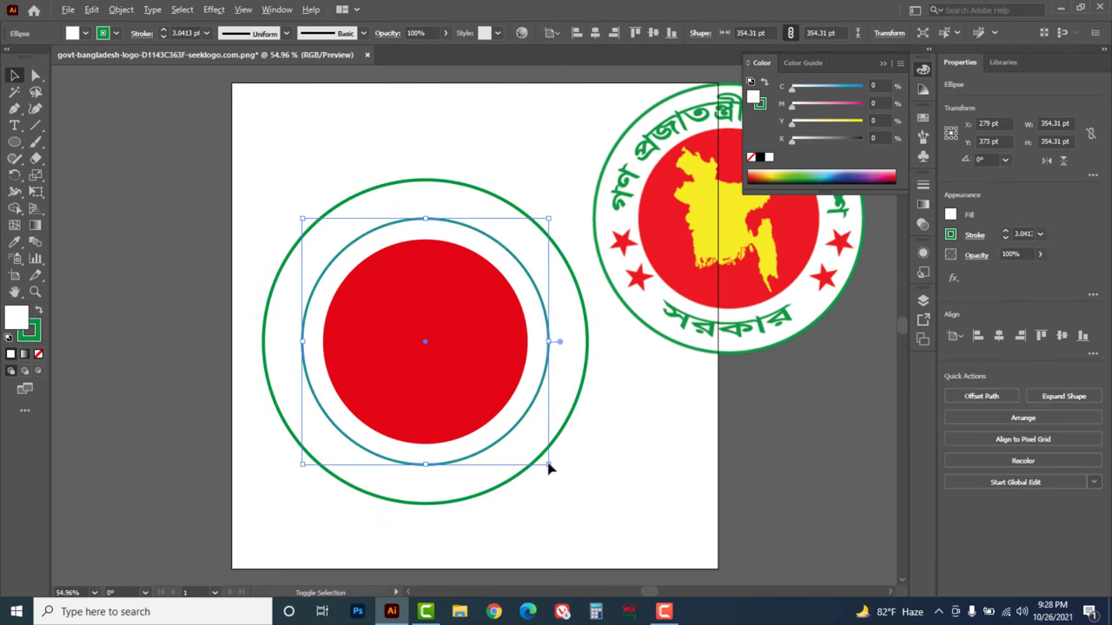
left_click_drag(549, 468, 561, 469)
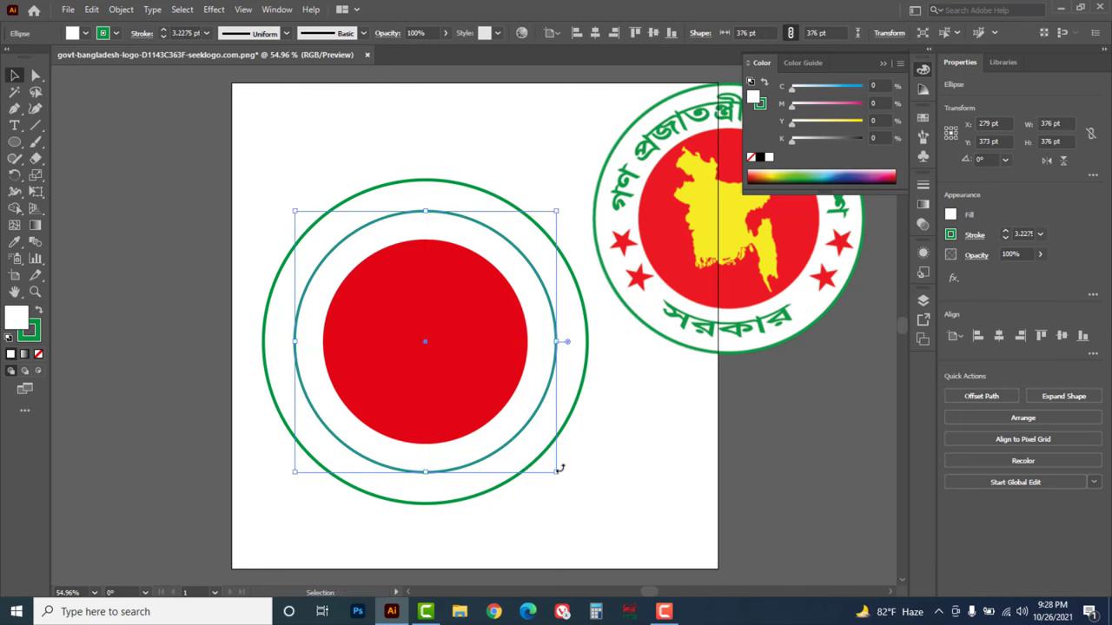
left_click(15, 144)
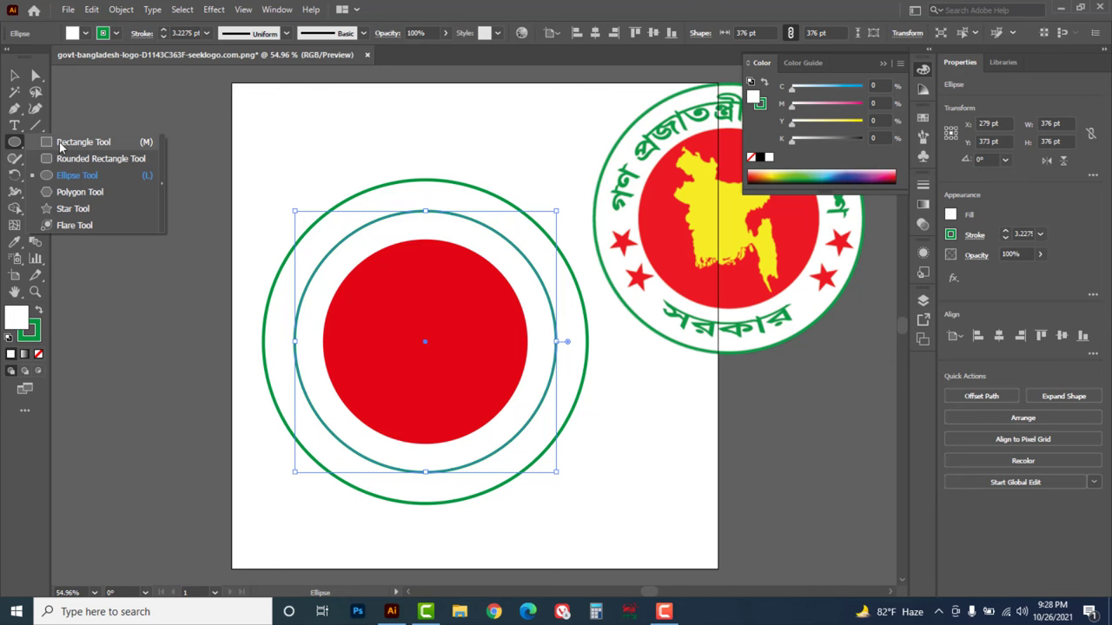
- Draw an unfilled 626 × 108 pt band centred across the rings, and select it together with the inner ring
left_click(61, 145)
left_click_drag(170, 270, 605, 404)
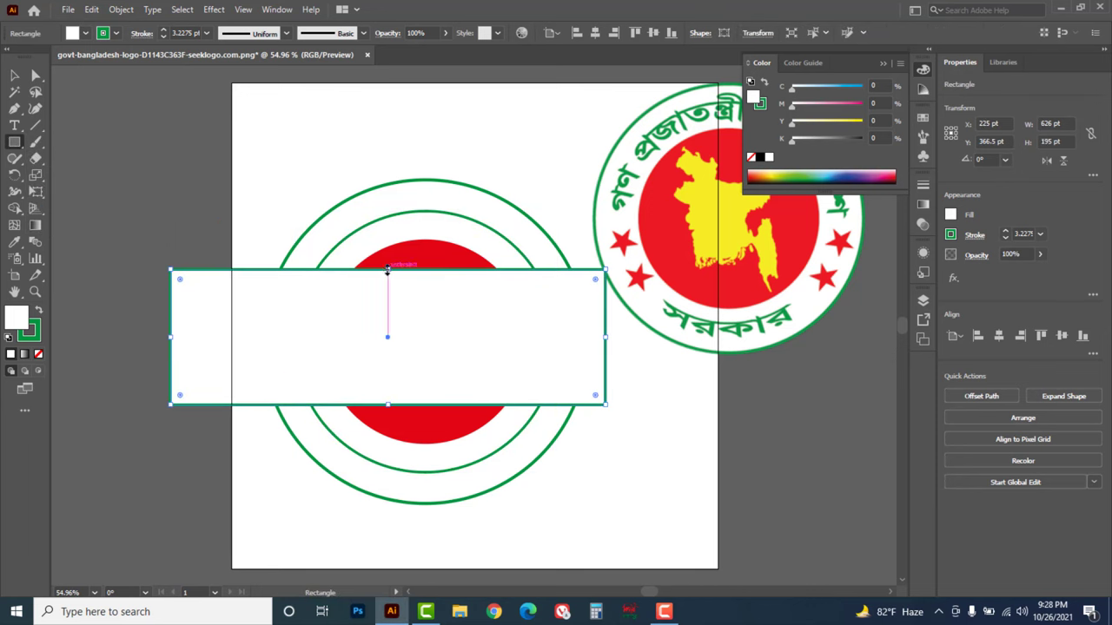
left_click_drag(387, 270, 389, 303)
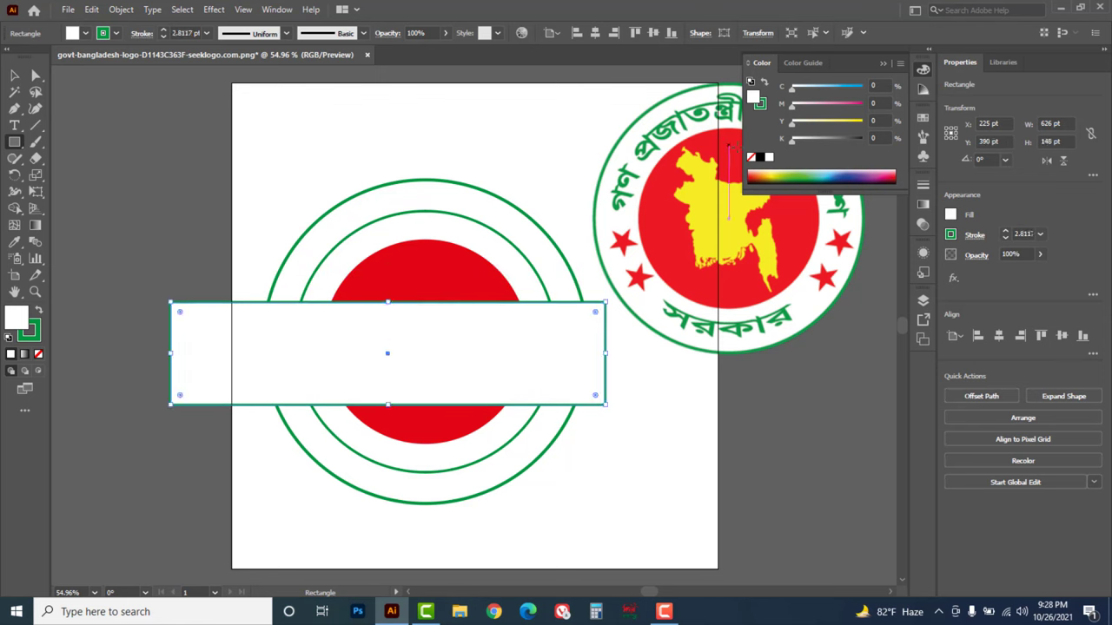
left_click(751, 158)
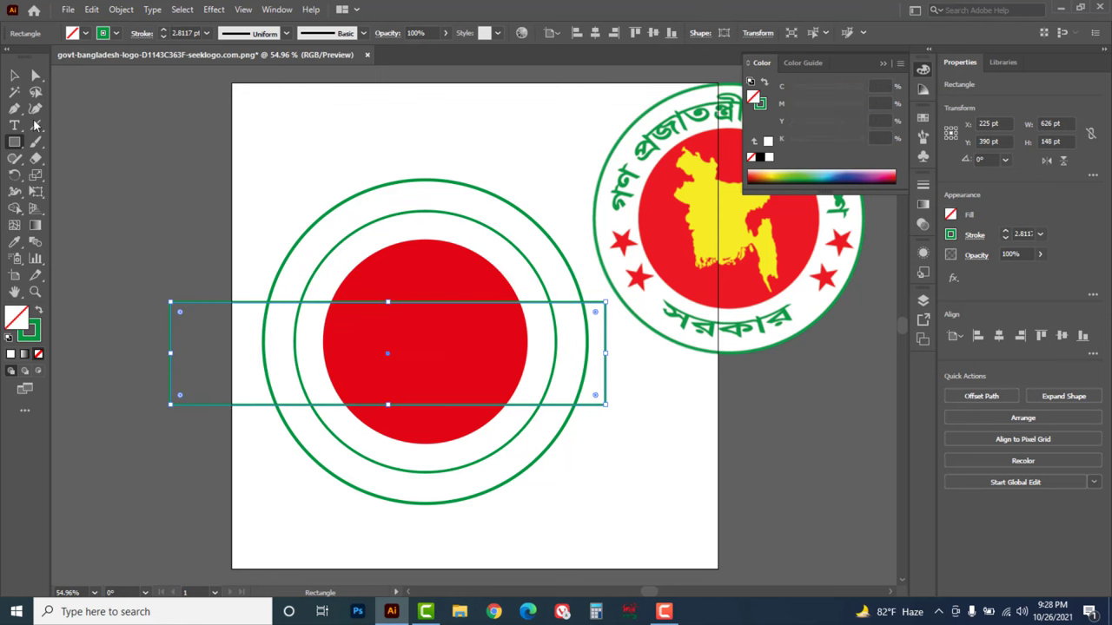
left_click(14, 76)
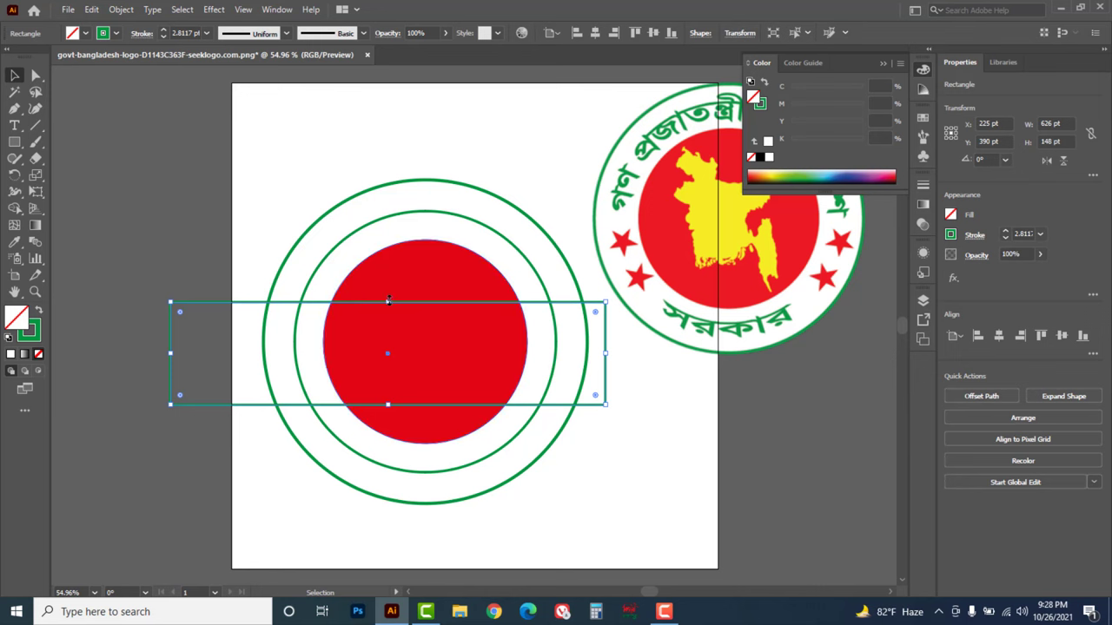
left_click_drag(389, 301, 389, 317)
left_click_drag(389, 405, 388, 395)
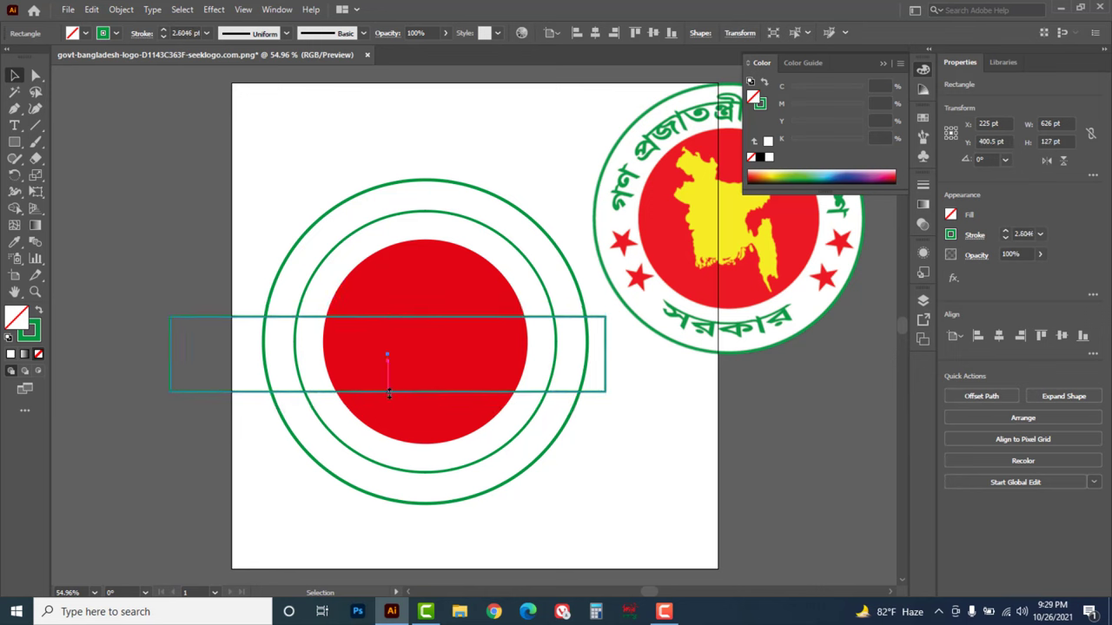
left_click_drag(249, 321, 268, 324)
key("shift")
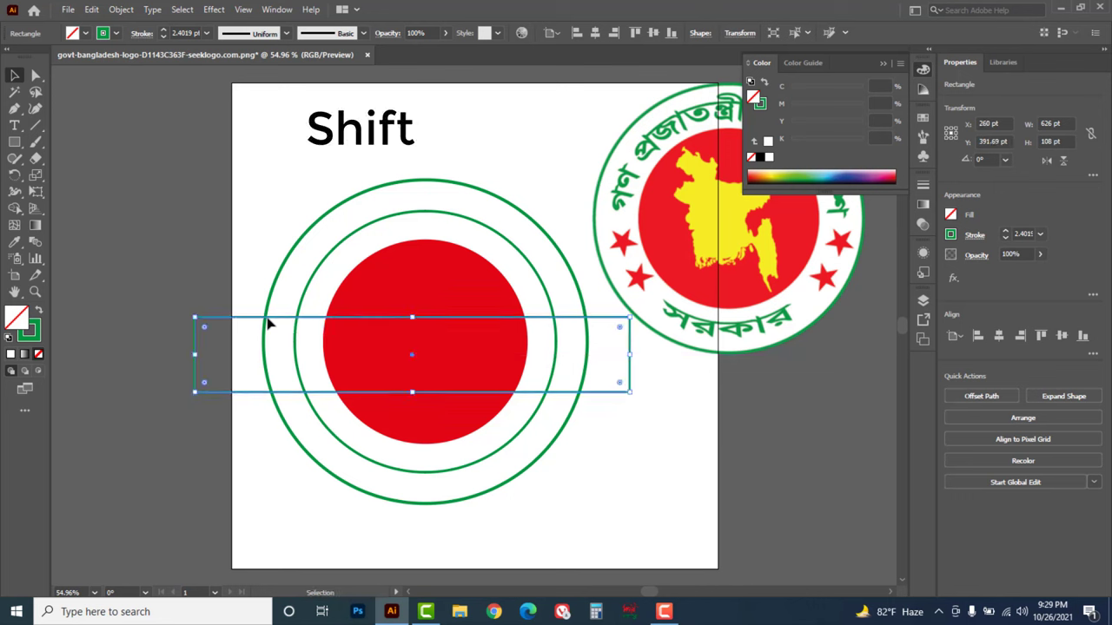
left_click(318, 272, "shift")
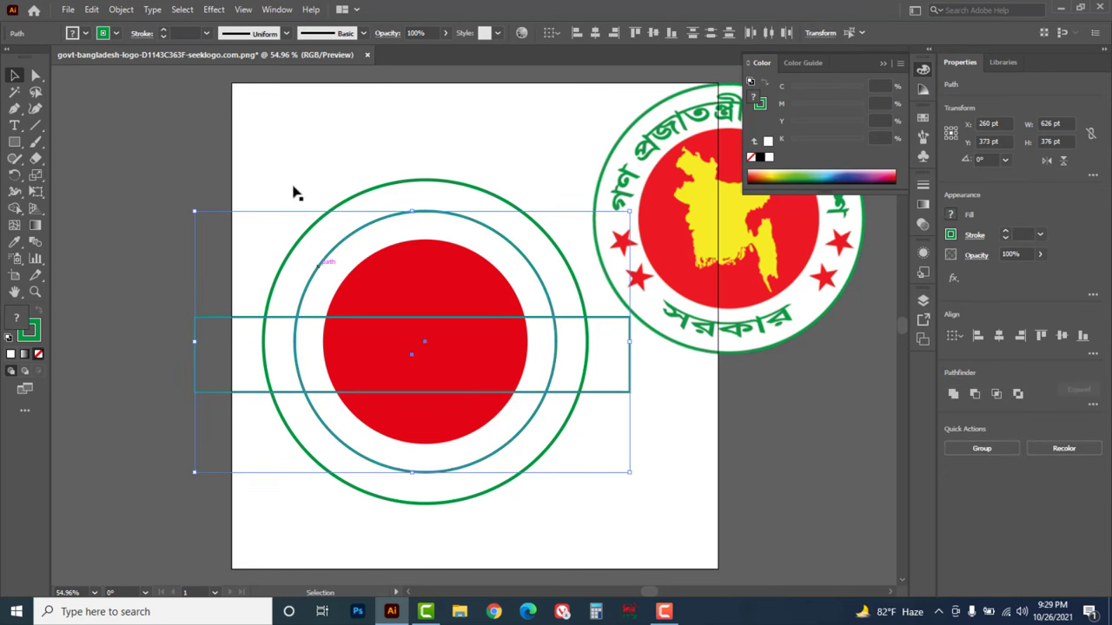
- Divide the selected shapes with Pathfinder and ungroup the resulting pieces
left_click(276, 10)
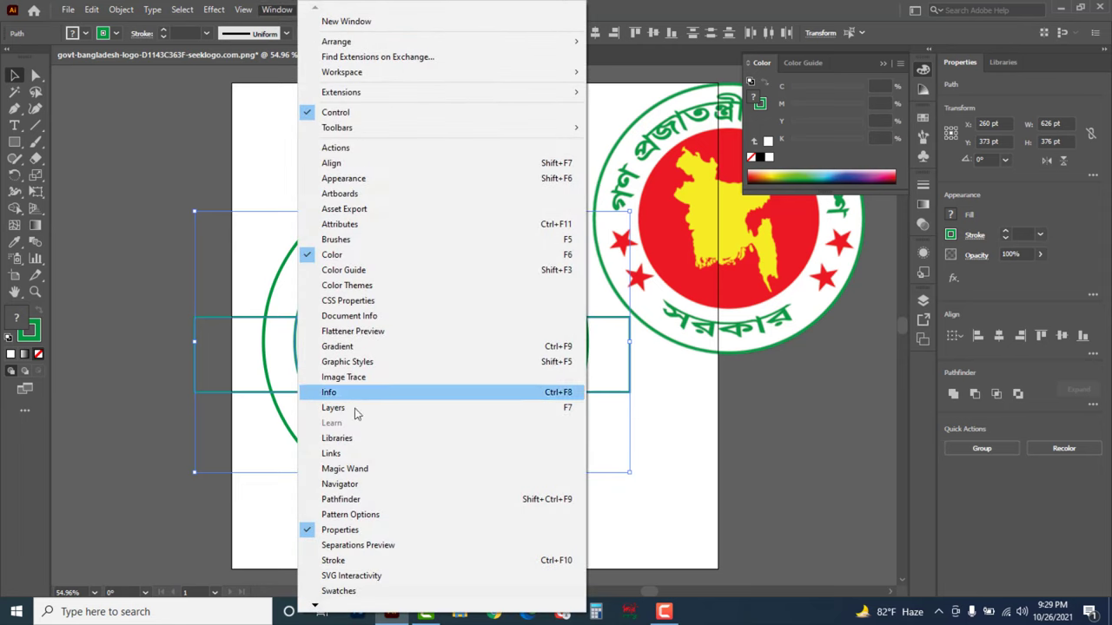
left_click(343, 500)
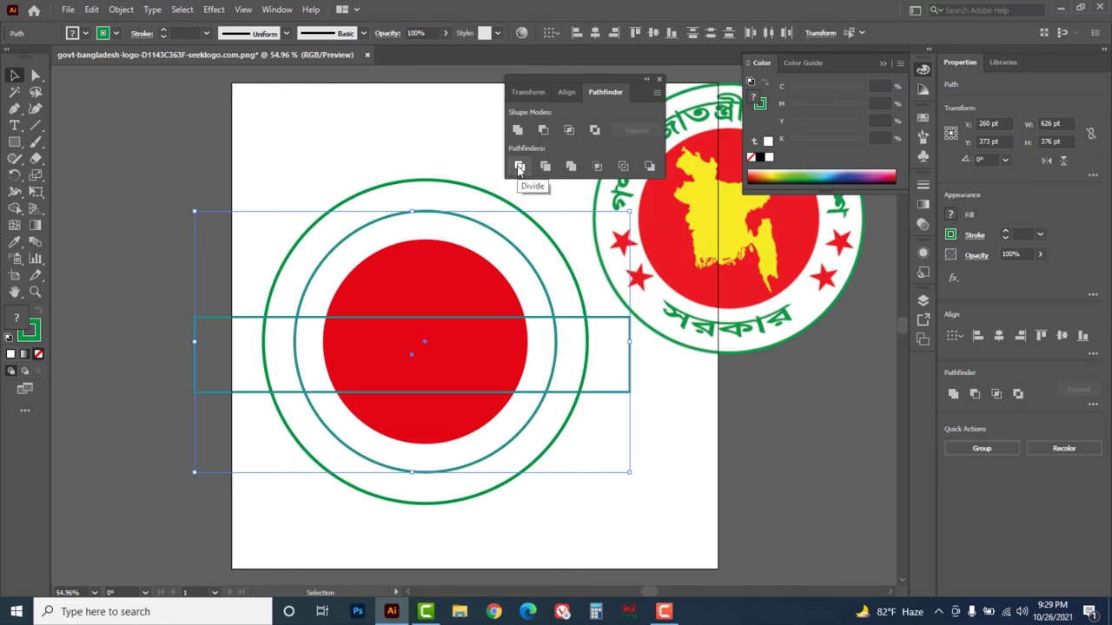
left_click(519, 167)
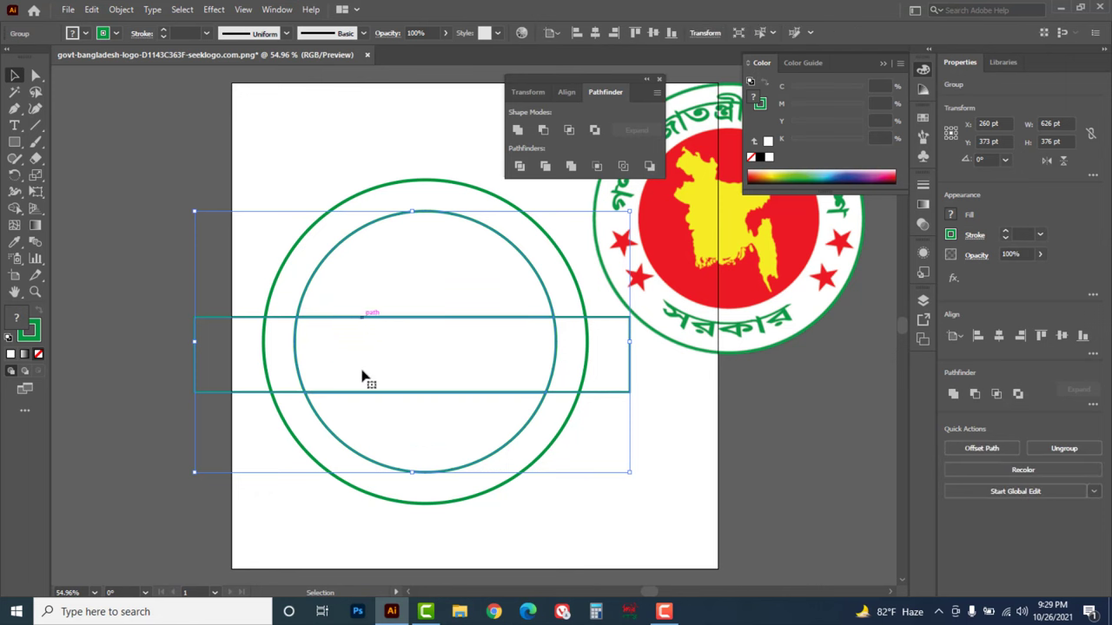
right_click(140, 187)
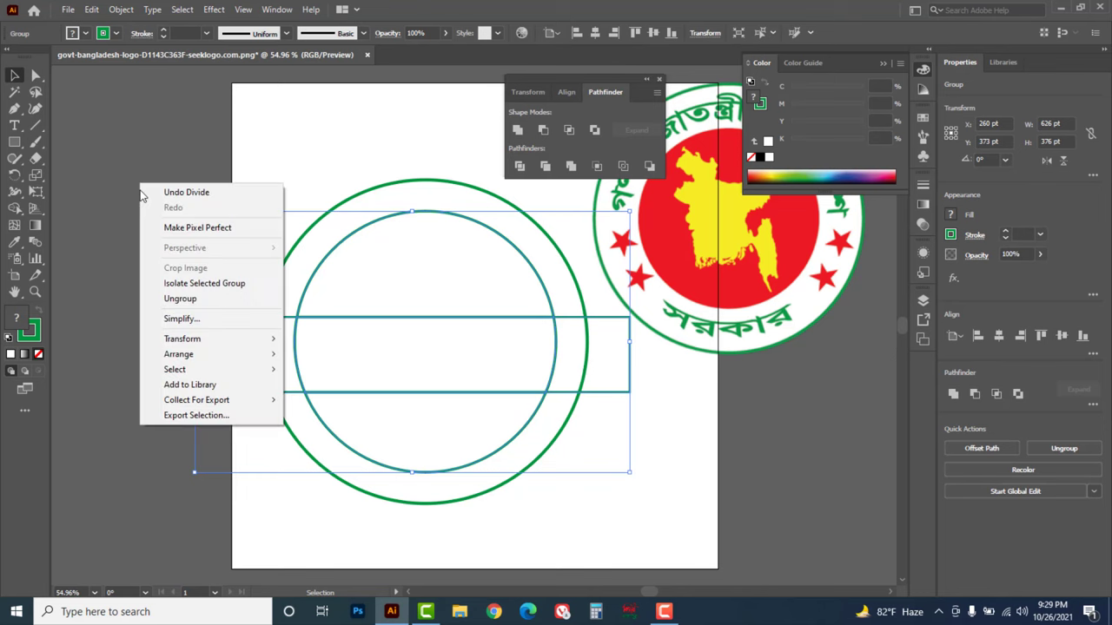
left_click(171, 300)
- Delete the leftover left and right pieces of the band
left_click(161, 293)
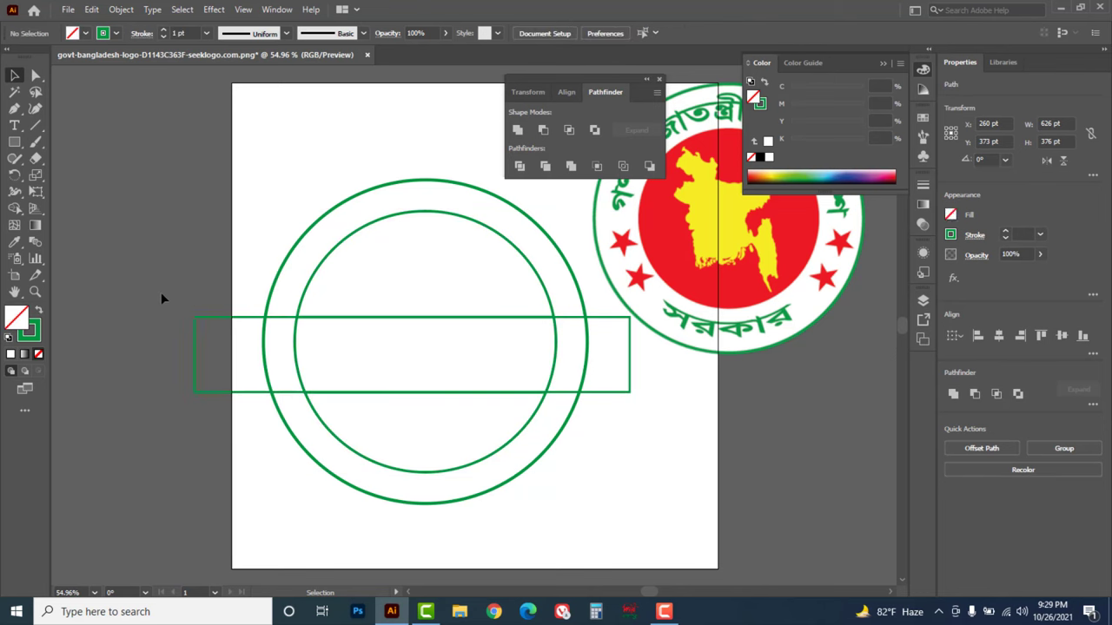
left_click(225, 382)
key("Delete")
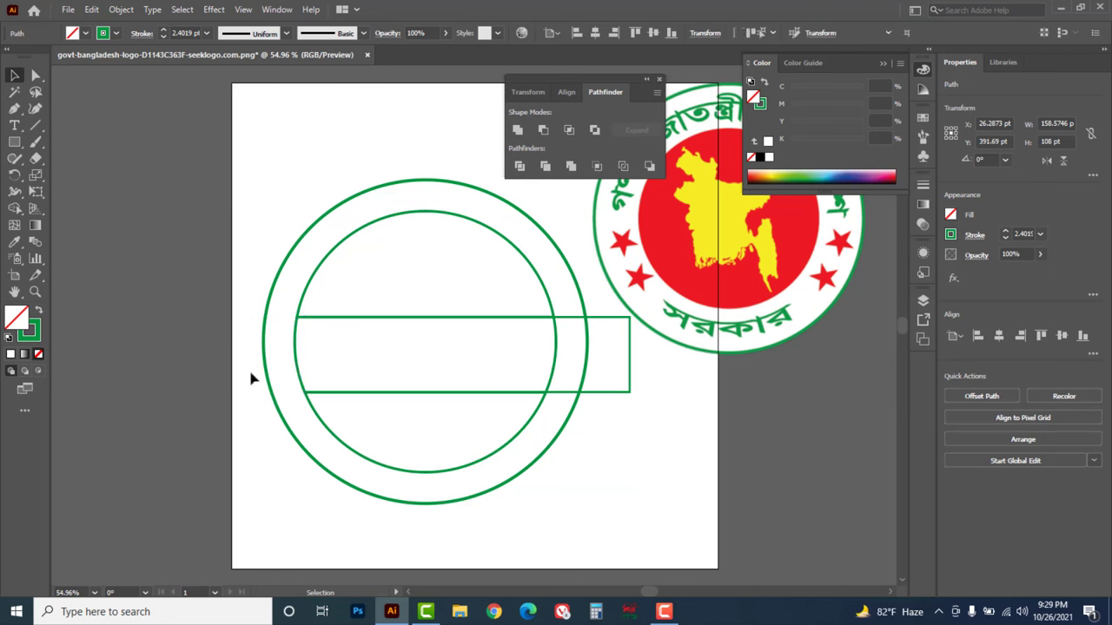
left_click(295, 350)
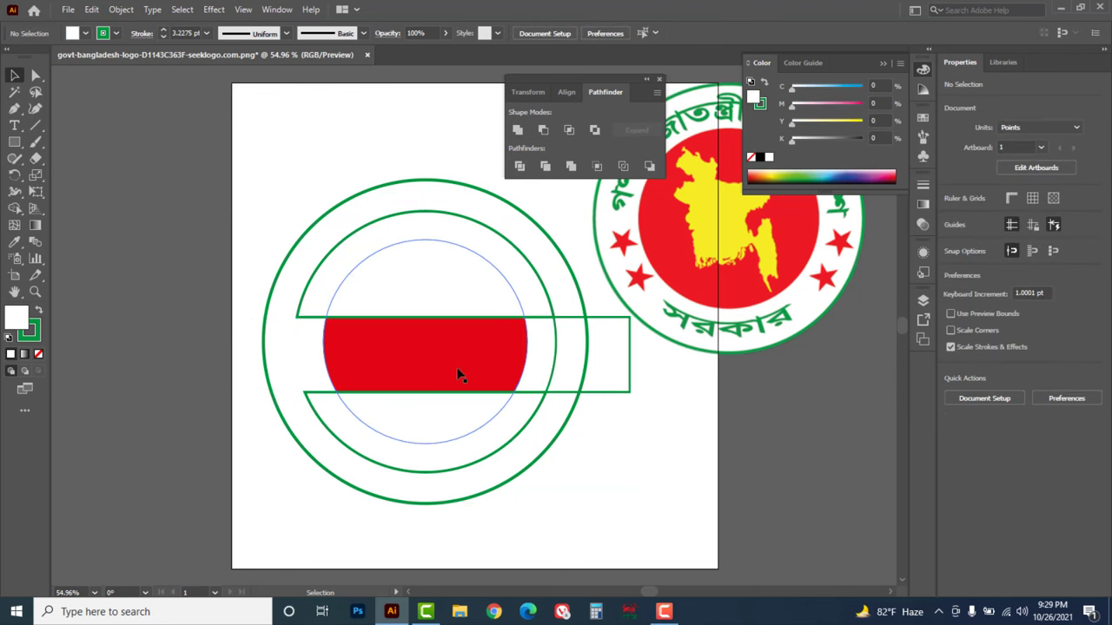
left_click(555, 360)
key("Delete")
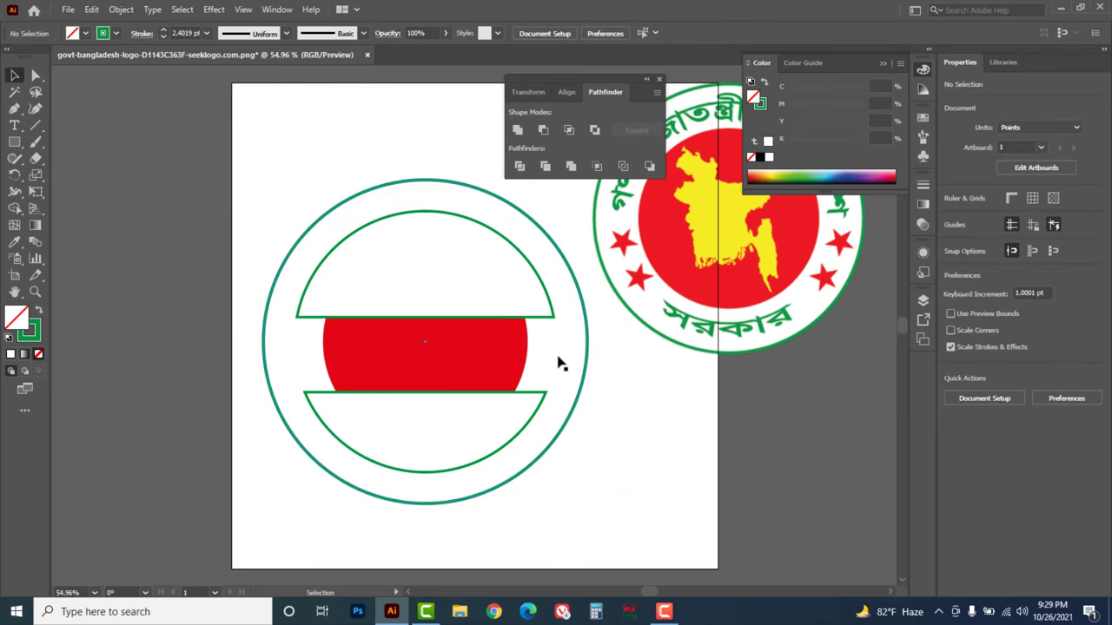
- Set the fill of the upper and lower half-shapes to None
left_click(306, 317)
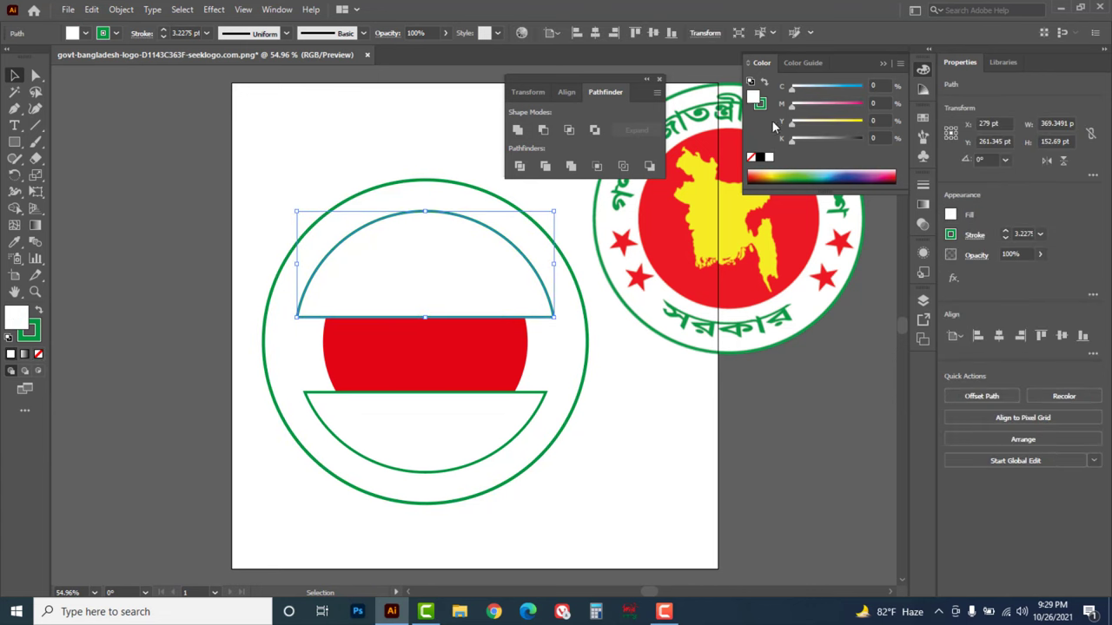
left_click(751, 158)
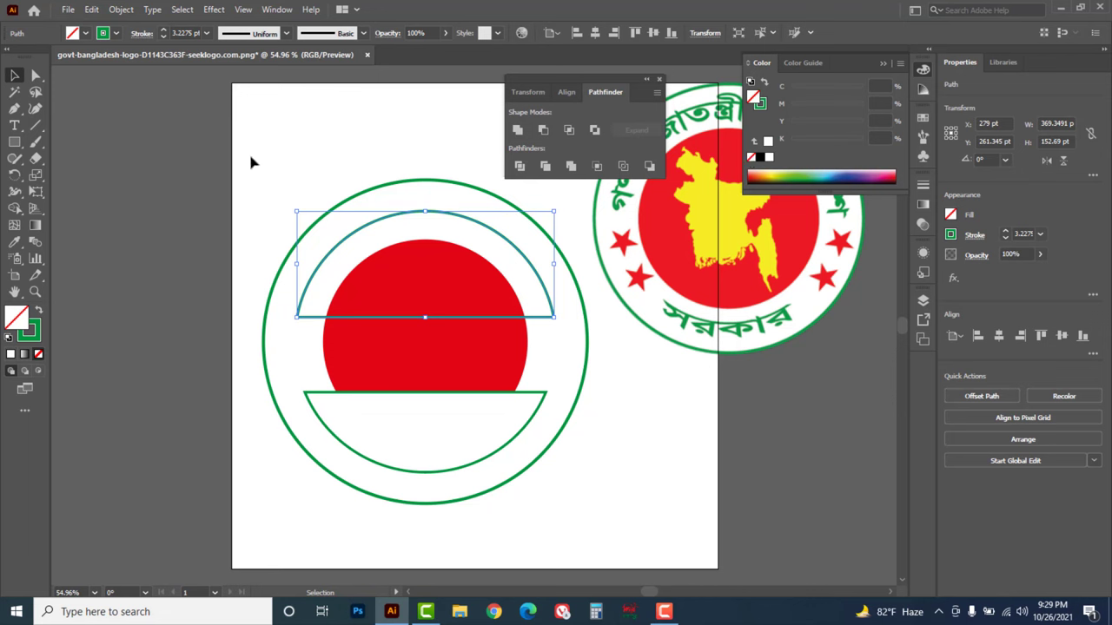
left_click(308, 393)
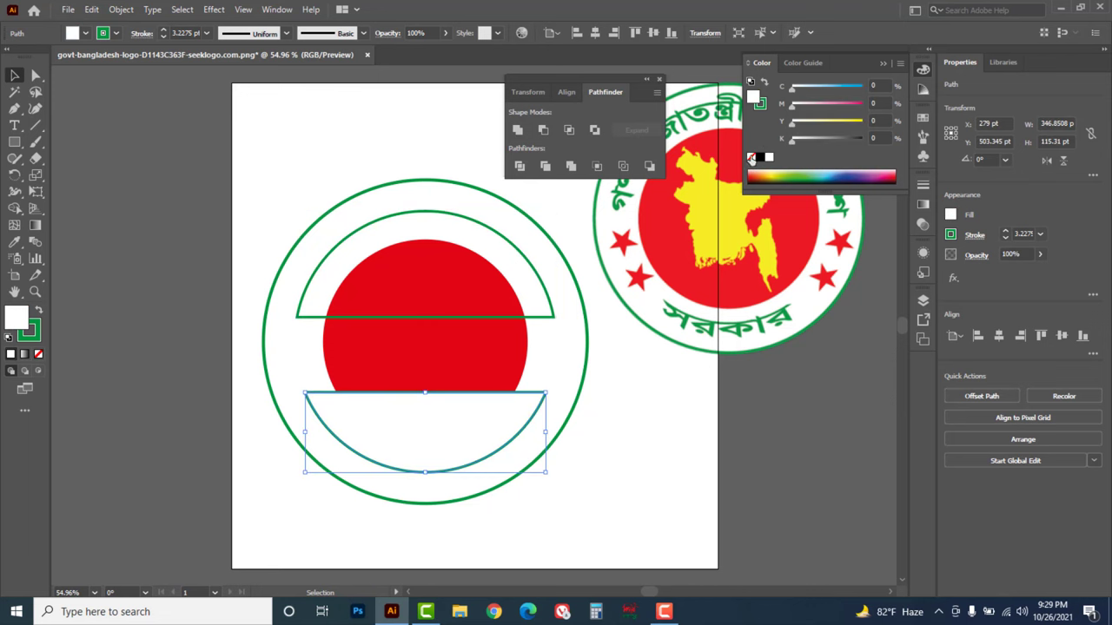
left_click(751, 157)
left_click(36, 75)
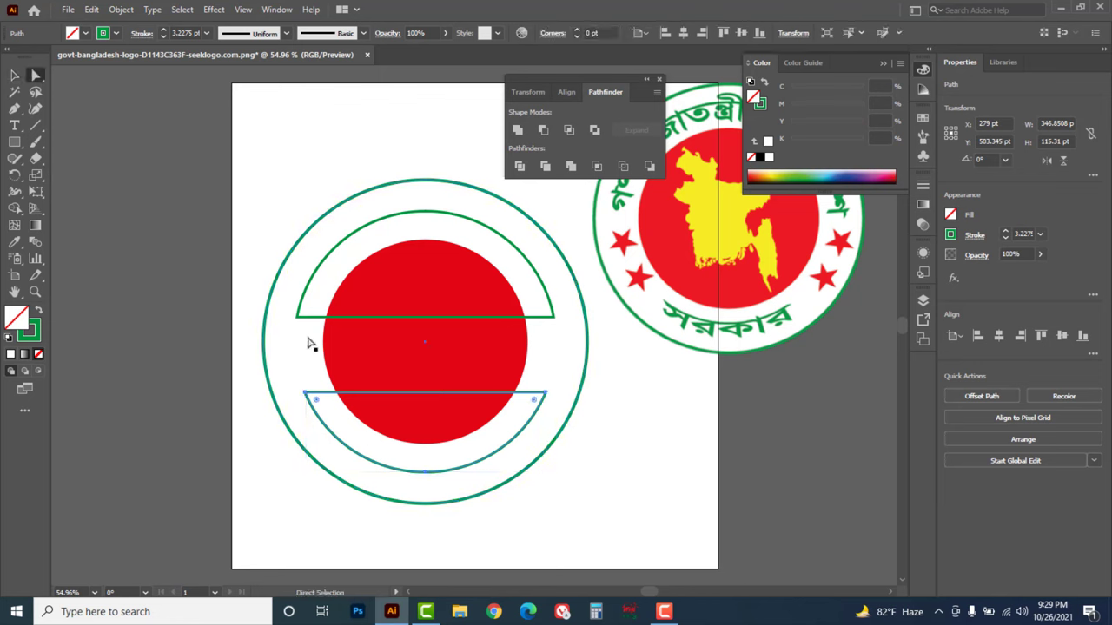
mouse_move(308, 344)
left_mouse_down()
mouse_move(311, 331)
mouse_move(306, 347)
left_mouse_up()
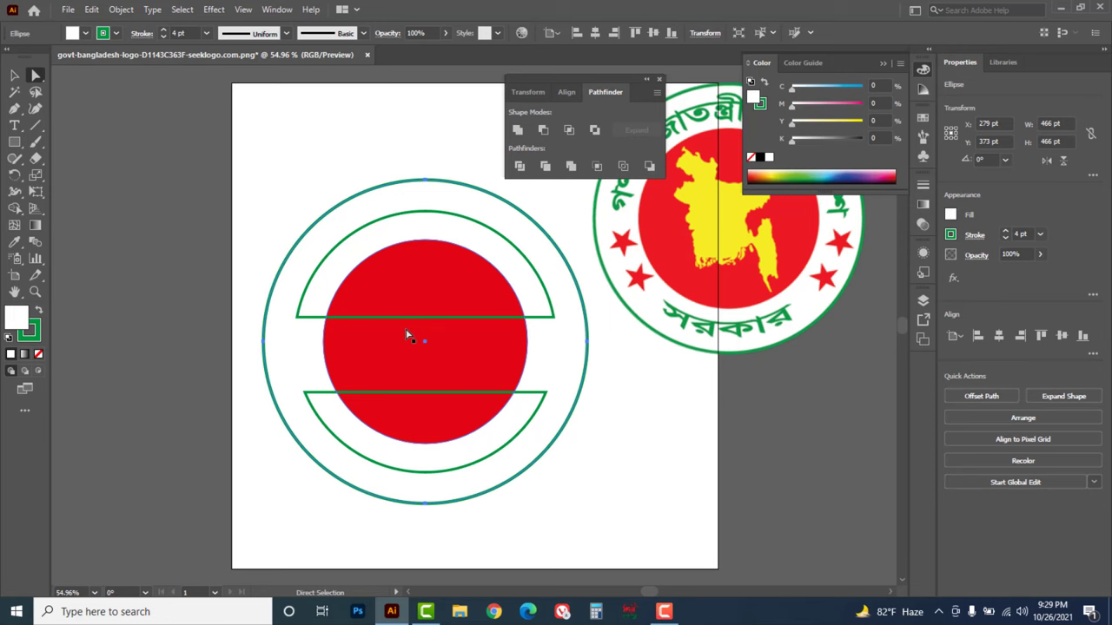
- Delete both half-shapes' straight edges in Outline view, leaving open upper and lower arcs
key("ctrl+plus")
key("v")
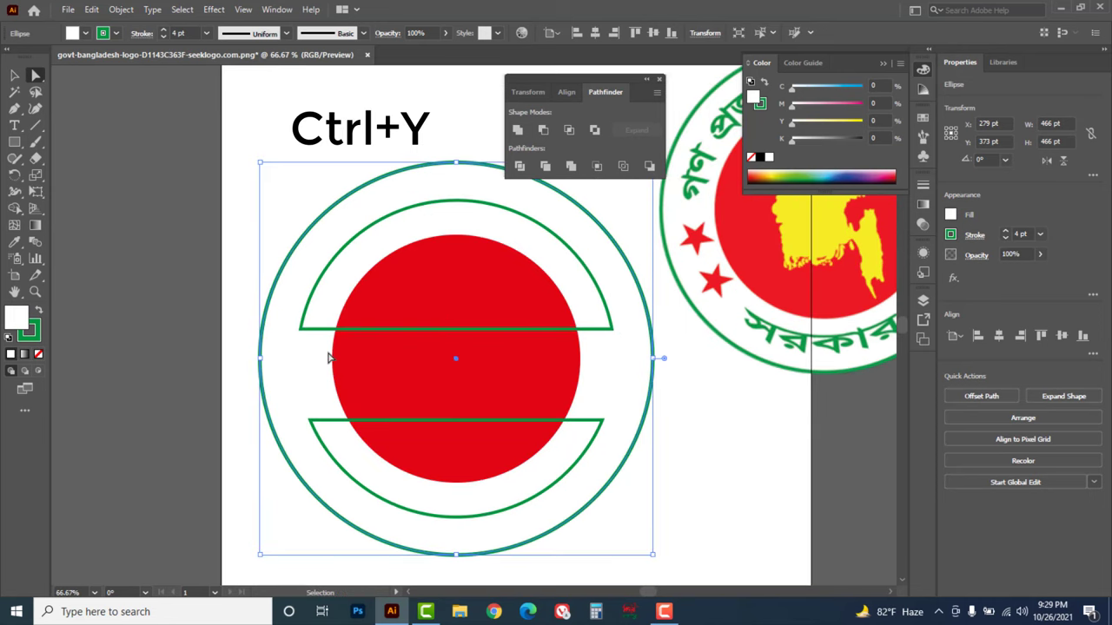
key("ctrl+y")
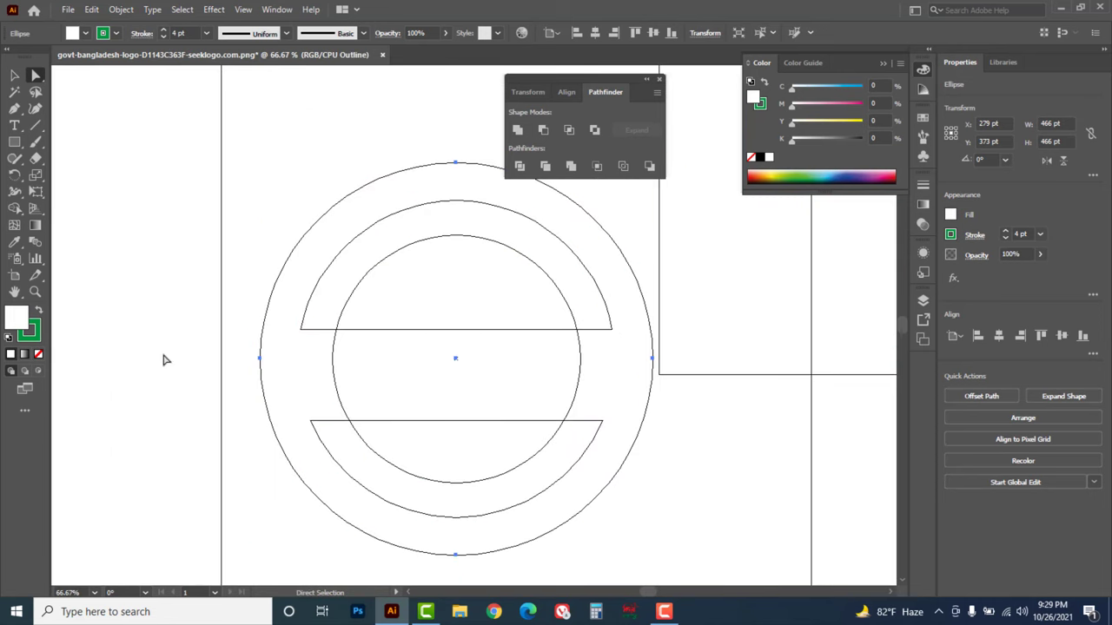
left_click(165, 360)
left_click(320, 329)
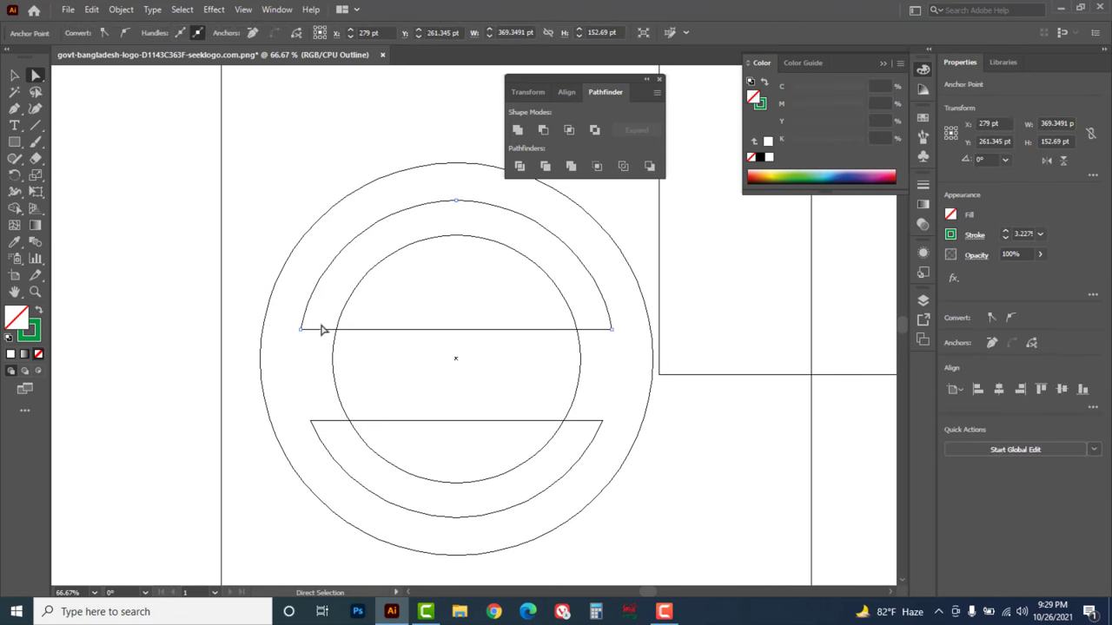
key("Delete")
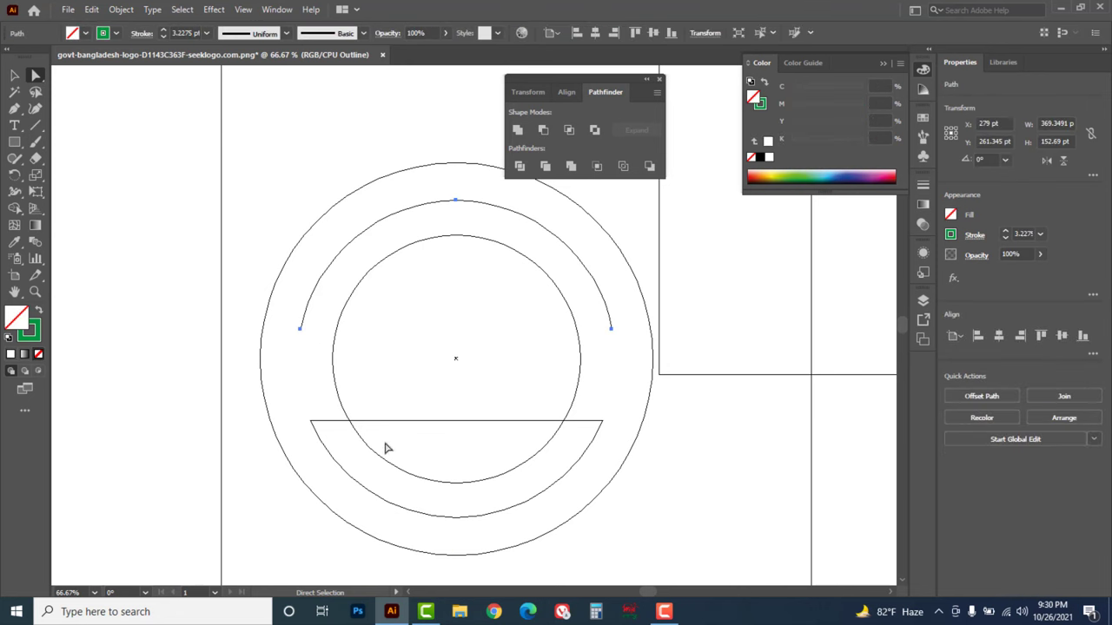
left_click(423, 422)
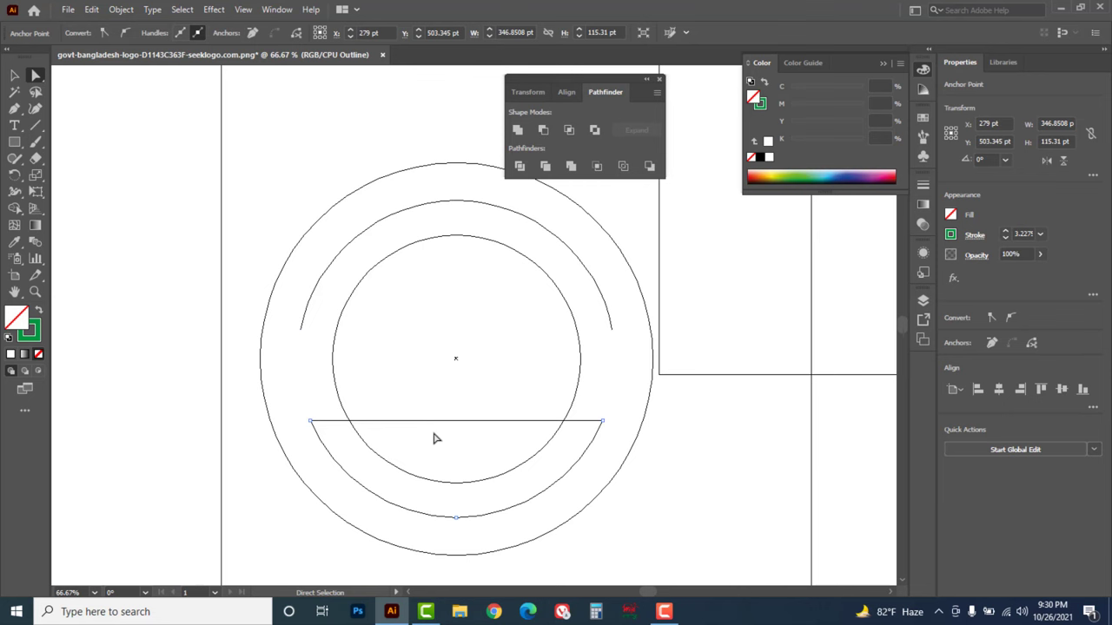
key("Delete")
key("ctrl+y")
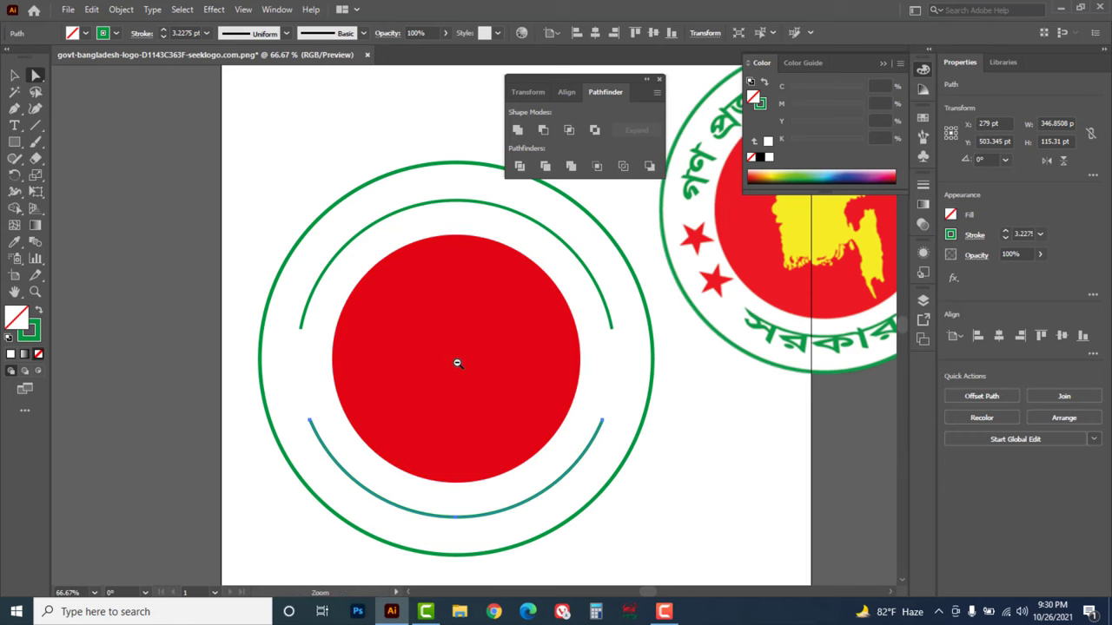
key("ctrl+minus")
left_click_drag(434, 382, 361, 390)
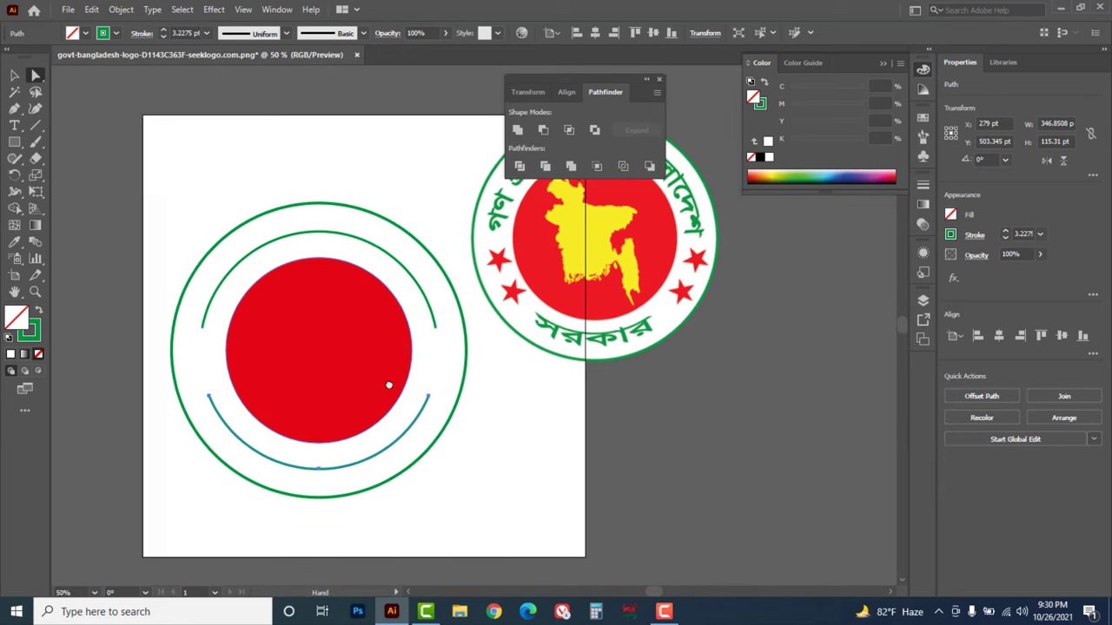
left_click(208, 192)
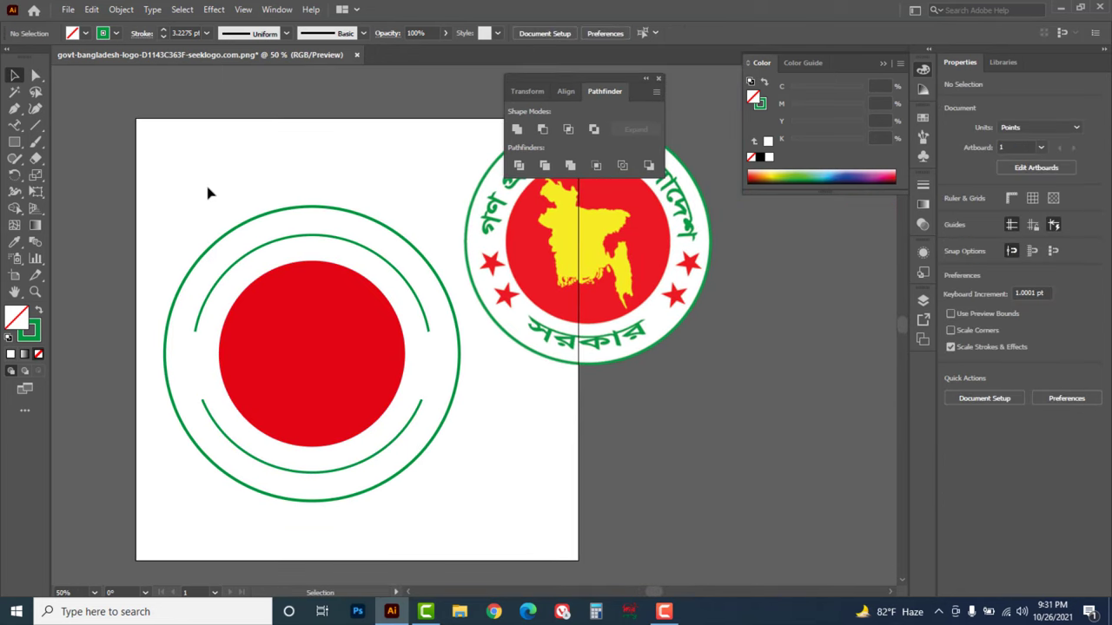
- Close Pathfinder, select the upper arc and pick the Type on a Path Tool
left_click(657, 77)
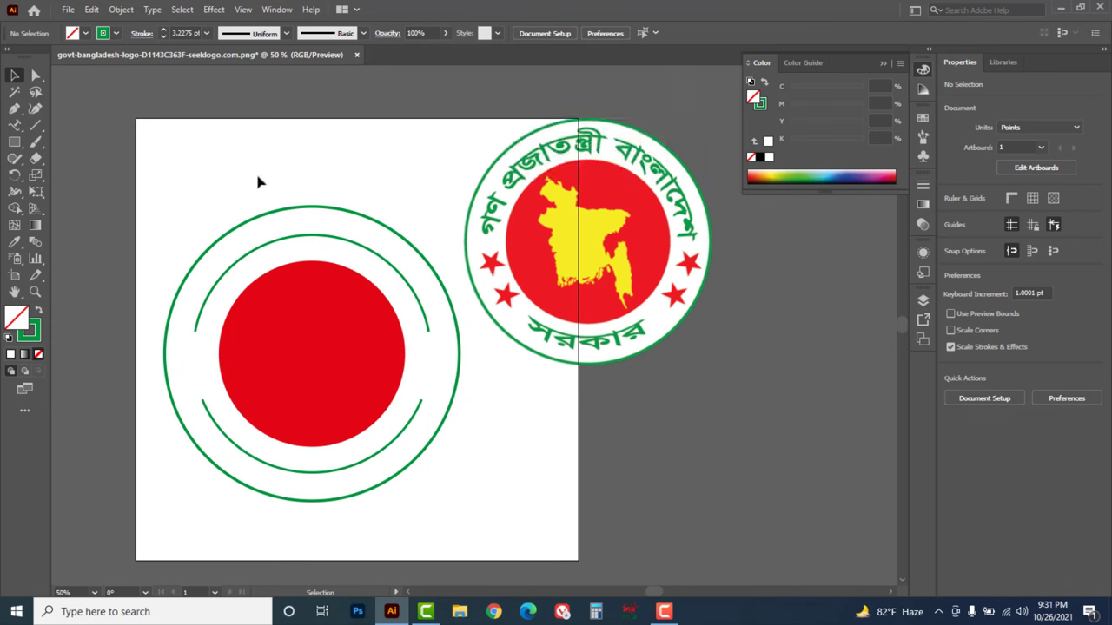
left_click(245, 268)
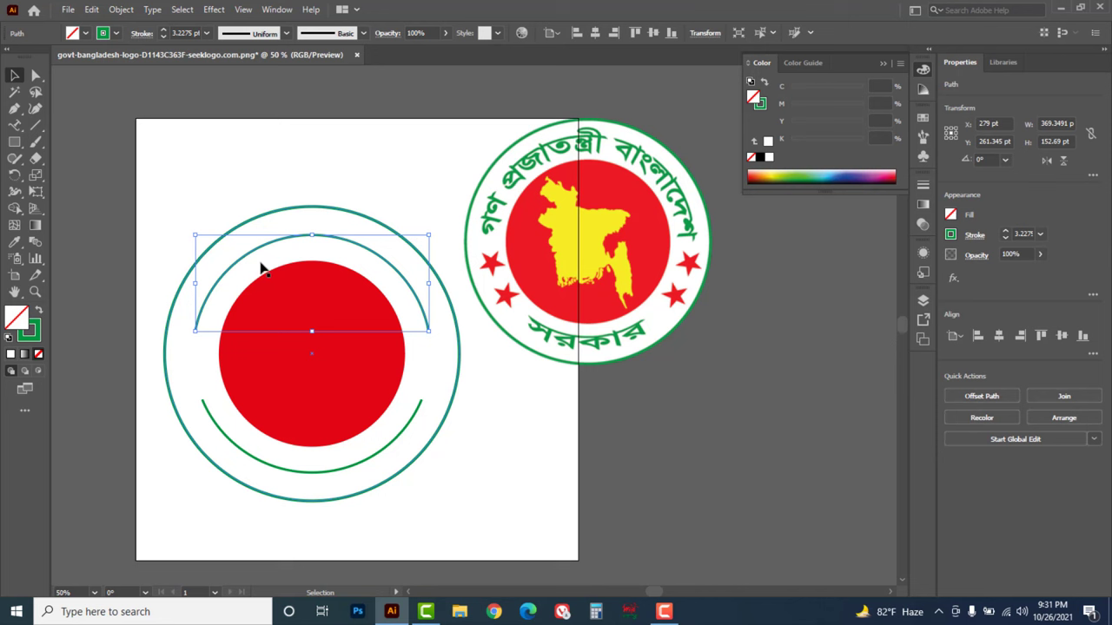
left_click(14, 125)
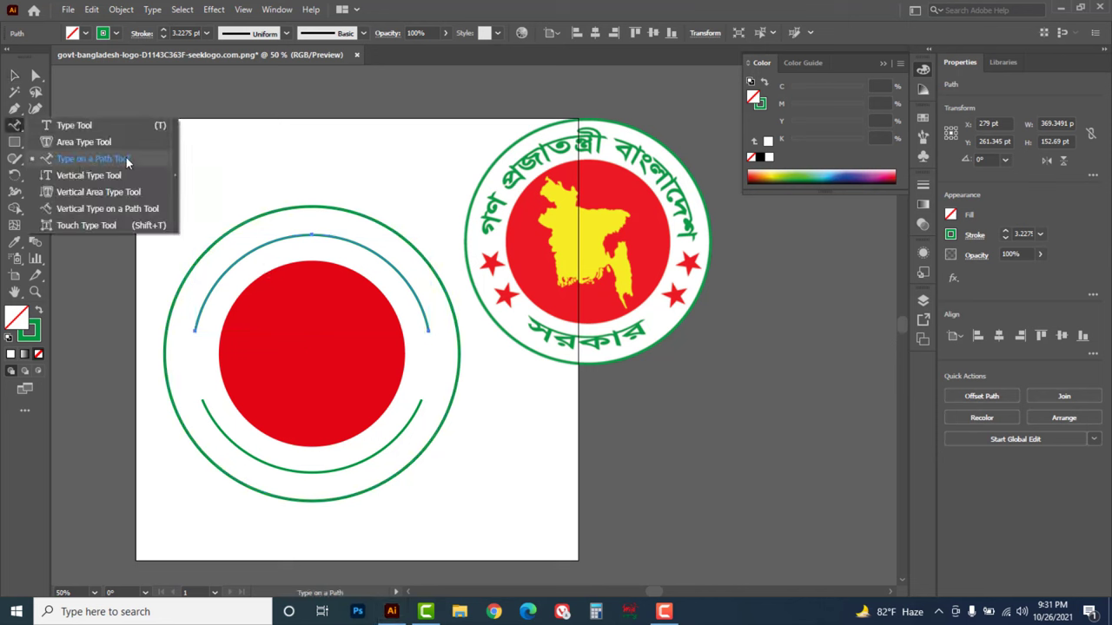
left_click(126, 159)
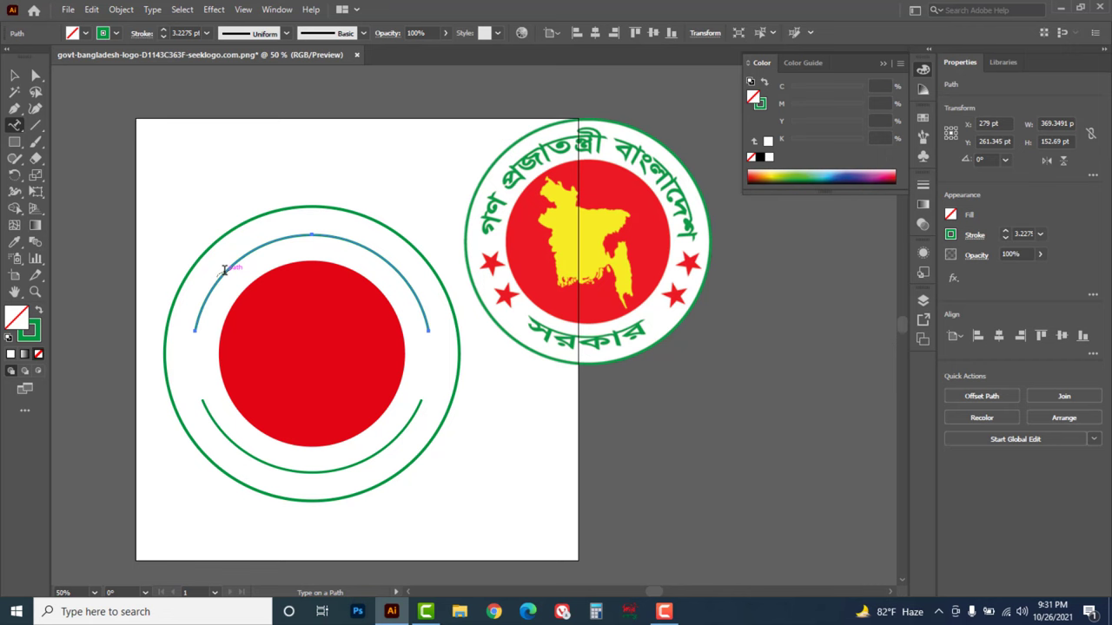
left_click(278, 10)
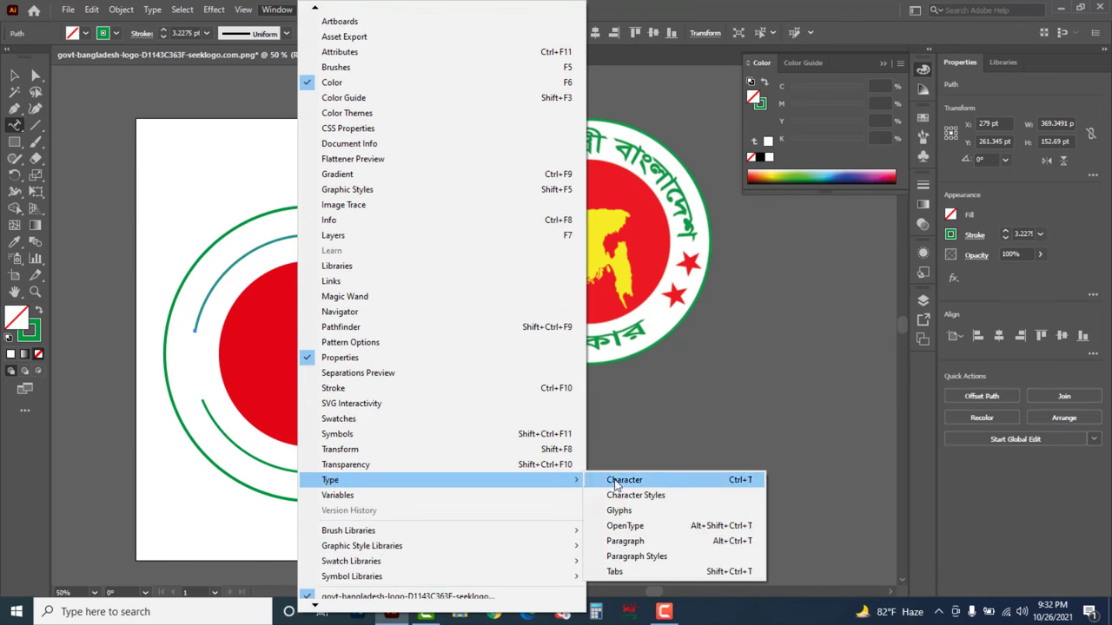
- Show the Character panel beside the reference logo and browse the font list
mouse_move(439, 480)
left_click(719, 480)
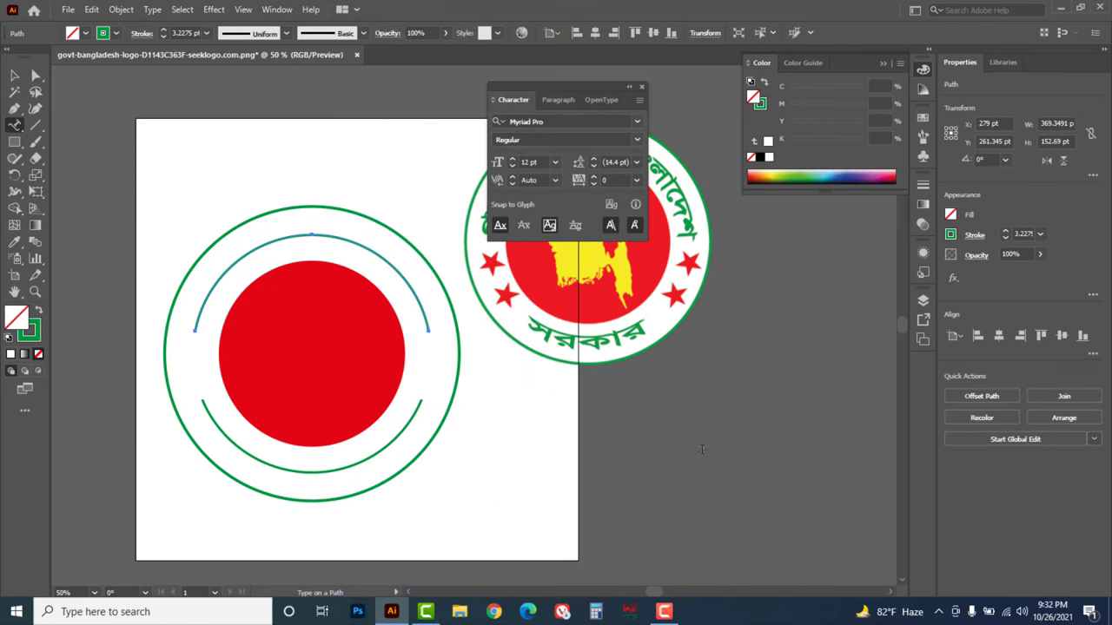
mouse_move(525, 84)
left_mouse_down()
mouse_move(620, 188)
mouse_move(720, 337)
left_mouse_up()
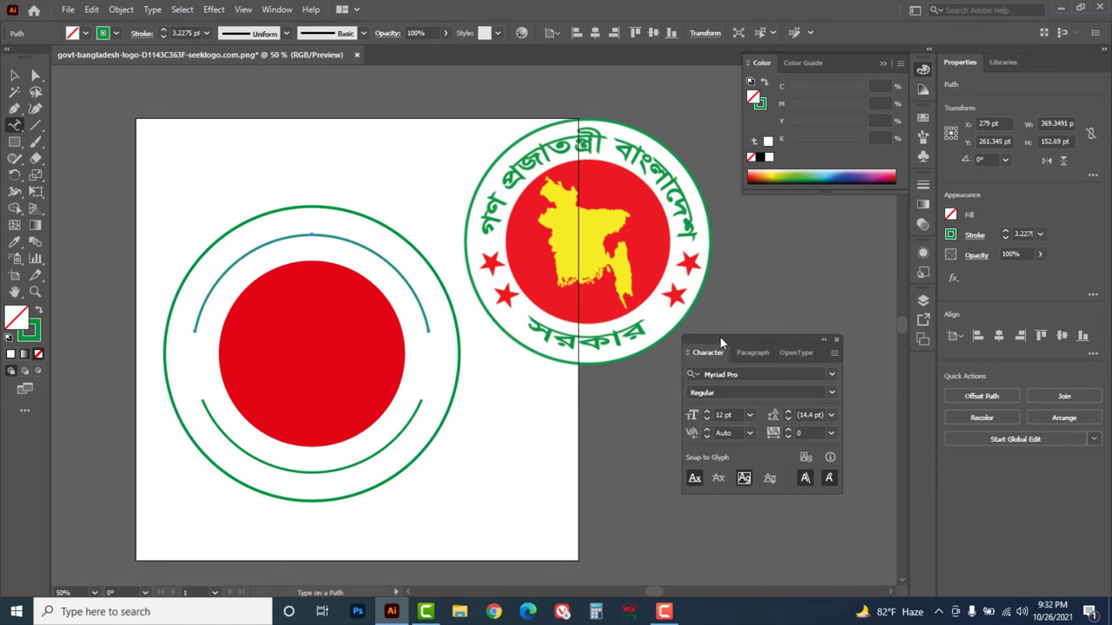
left_click(831, 375)
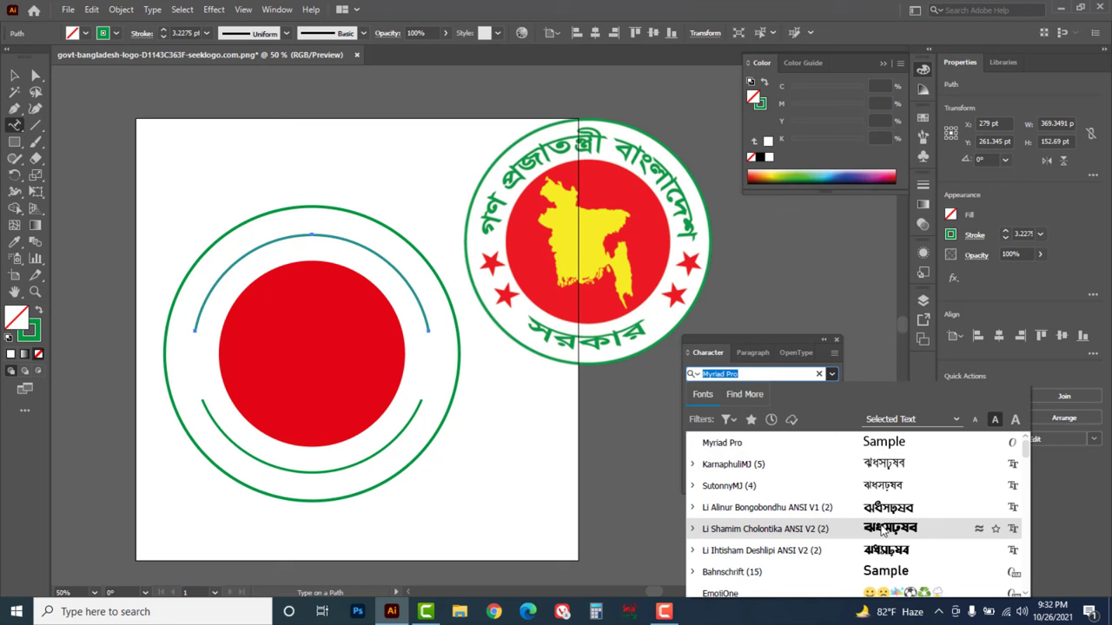
scroll(883, 531, "down", 2)
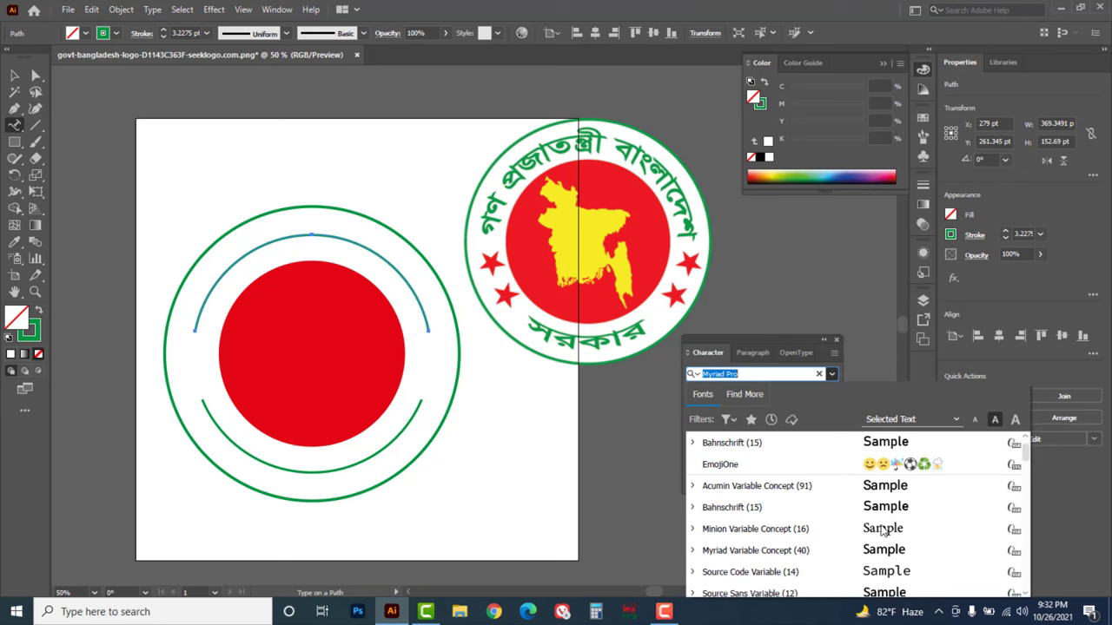
scroll(882, 532, "down", 2)
scroll(882, 532, "down", 2)
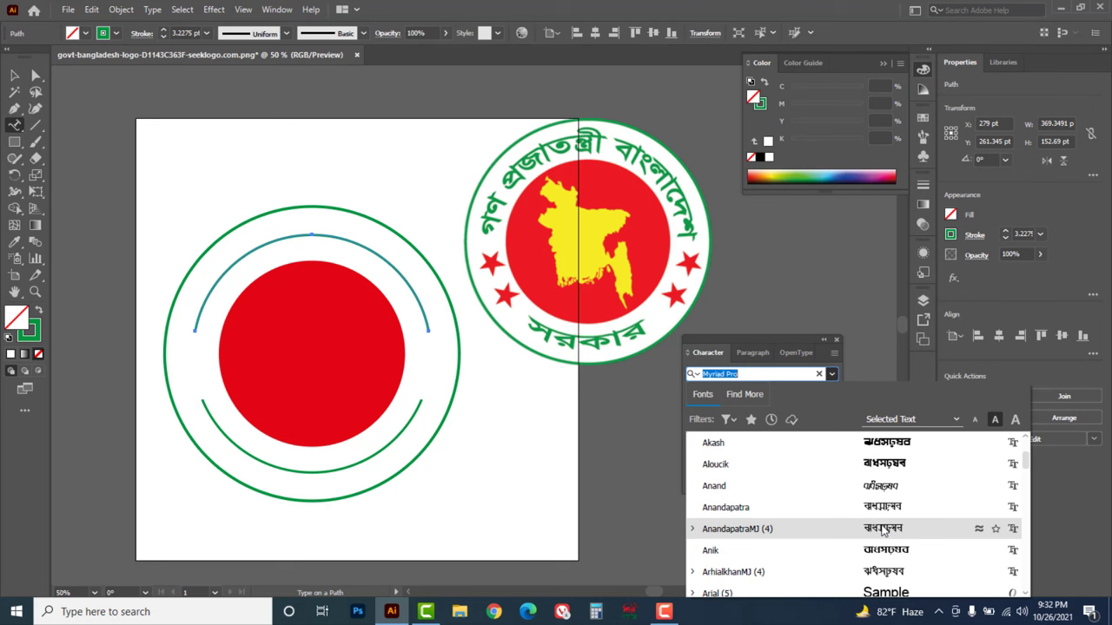
scroll(883, 532, "down", 2)
- Search the font field for 'sut' and set the font to SutonnyMJ Bold
left_click(743, 373)
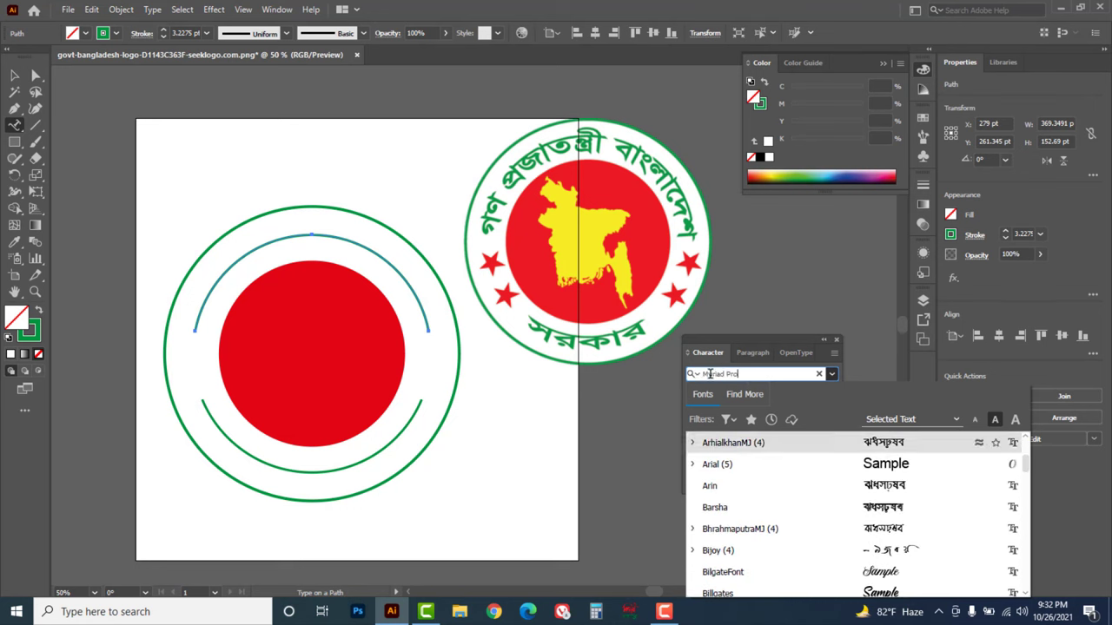
double_click(709, 373)
type("su")
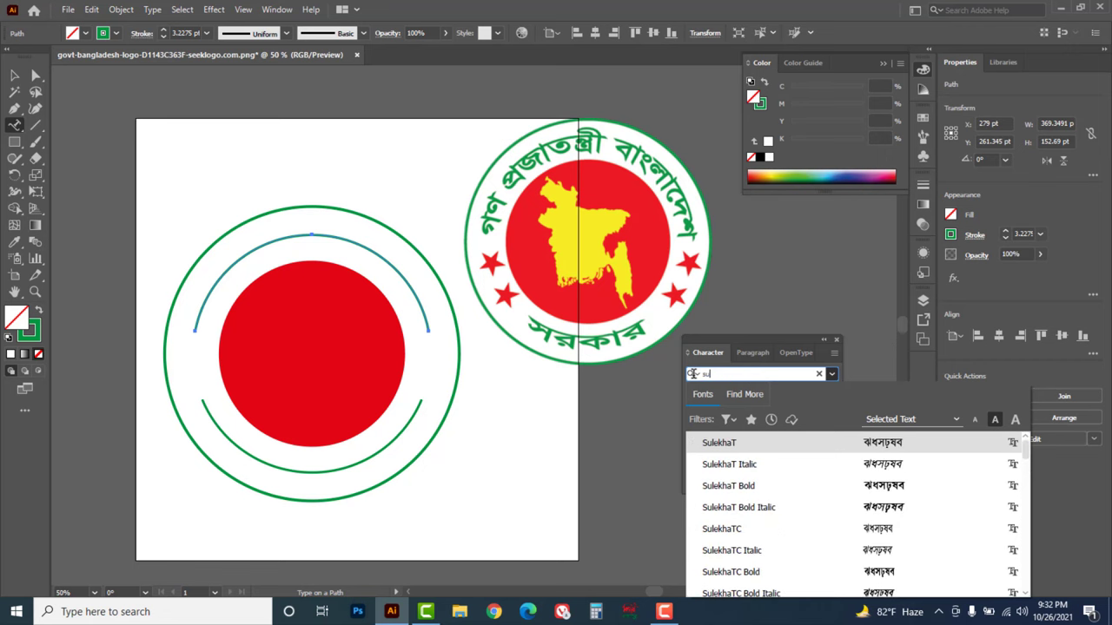
type("t")
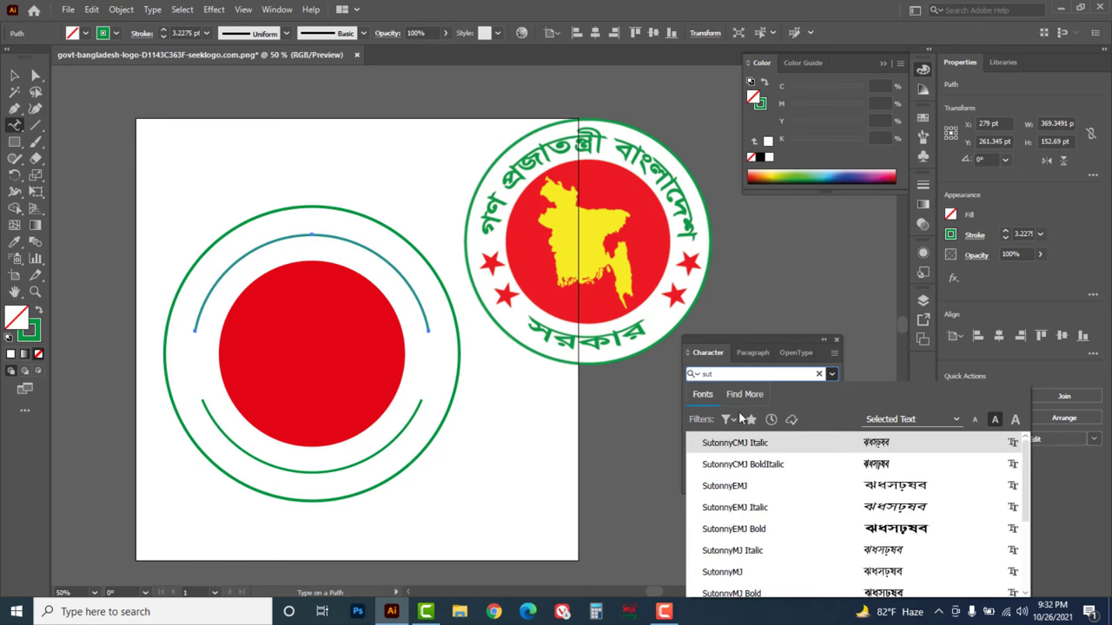
left_click(725, 573)
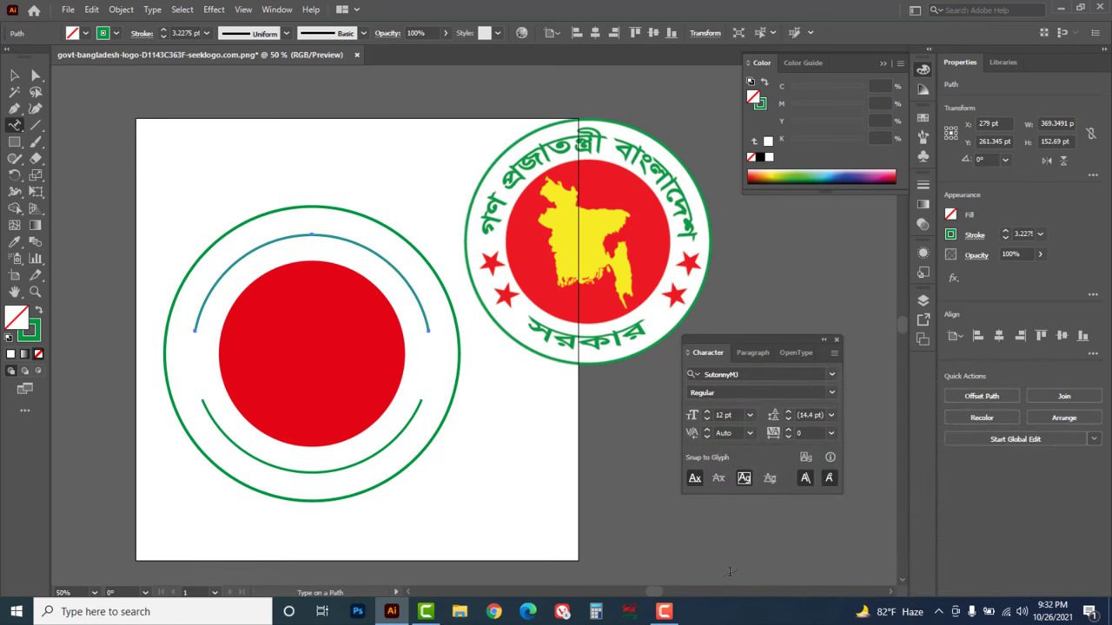
left_click(833, 392)
left_click(718, 435)
left_click(749, 415)
- Set 36 pt and start text 'M' at the upper arc's left end
left_click(770, 356)
left_click(224, 276)
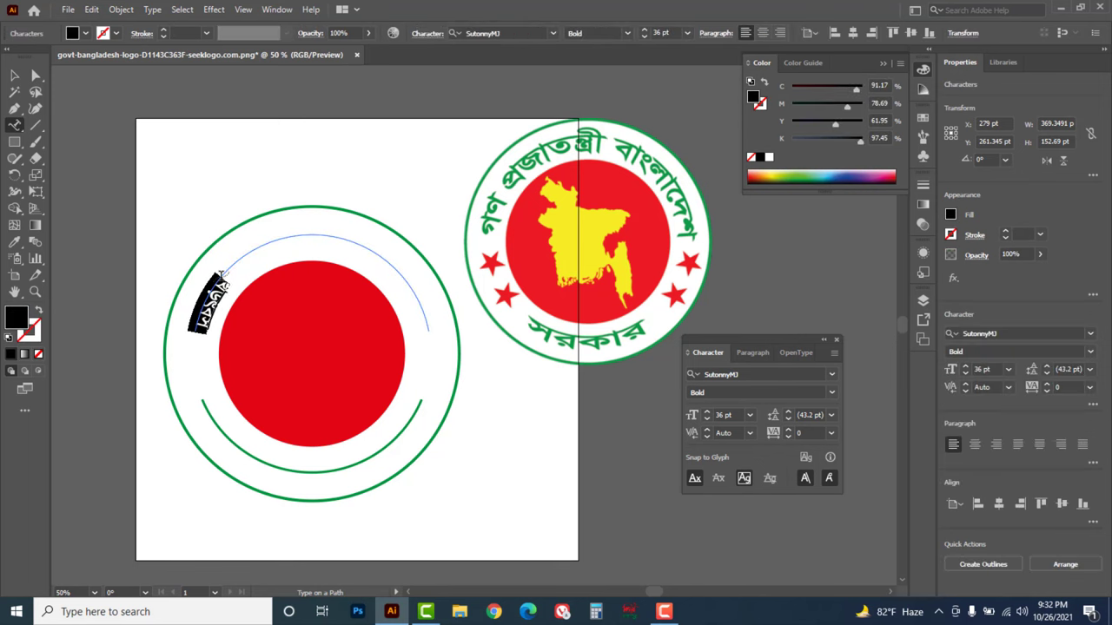
type("M")
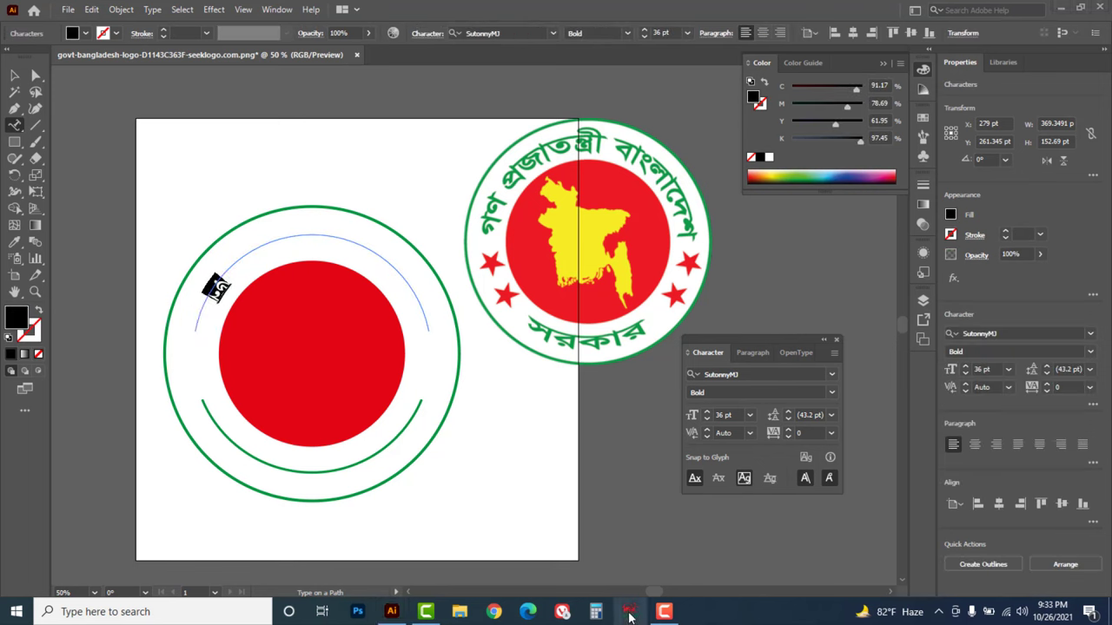
- Switch the Bengali keyboard utility to Bijoy Classic, then zoom to 100% with Ctrl+1
left_click(631, 615)
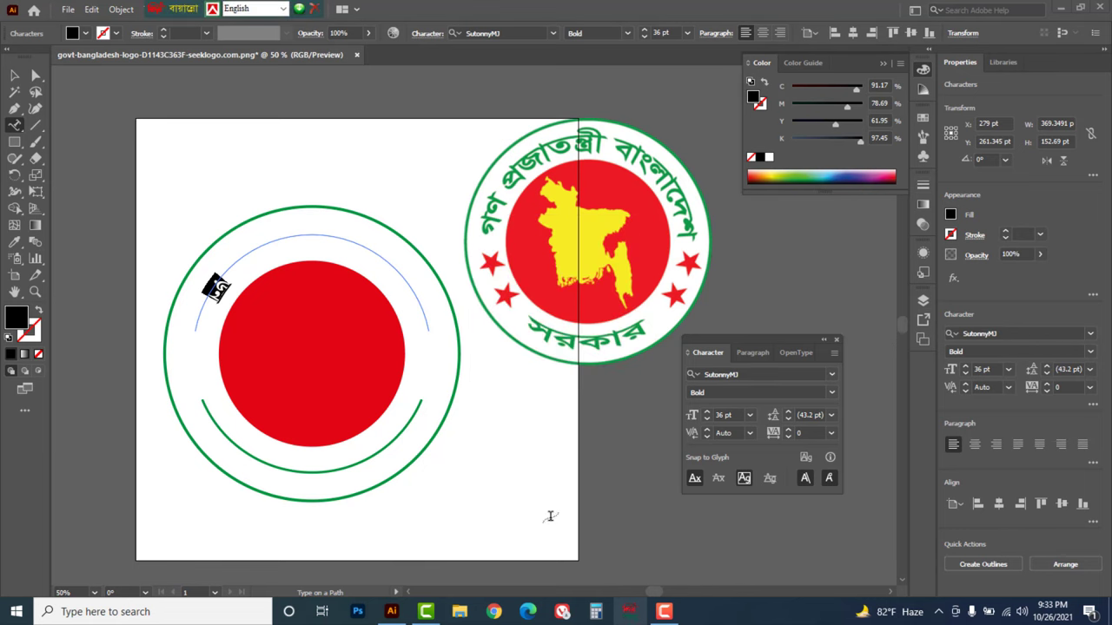
left_click_drag(157, 7, 478, 7)
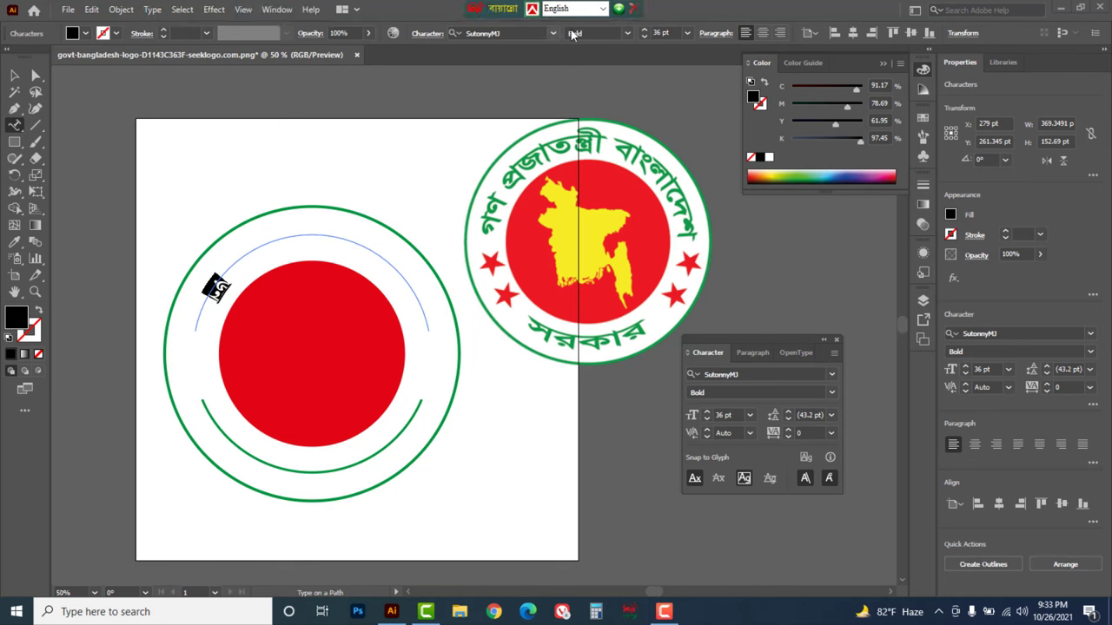
left_click(603, 8)
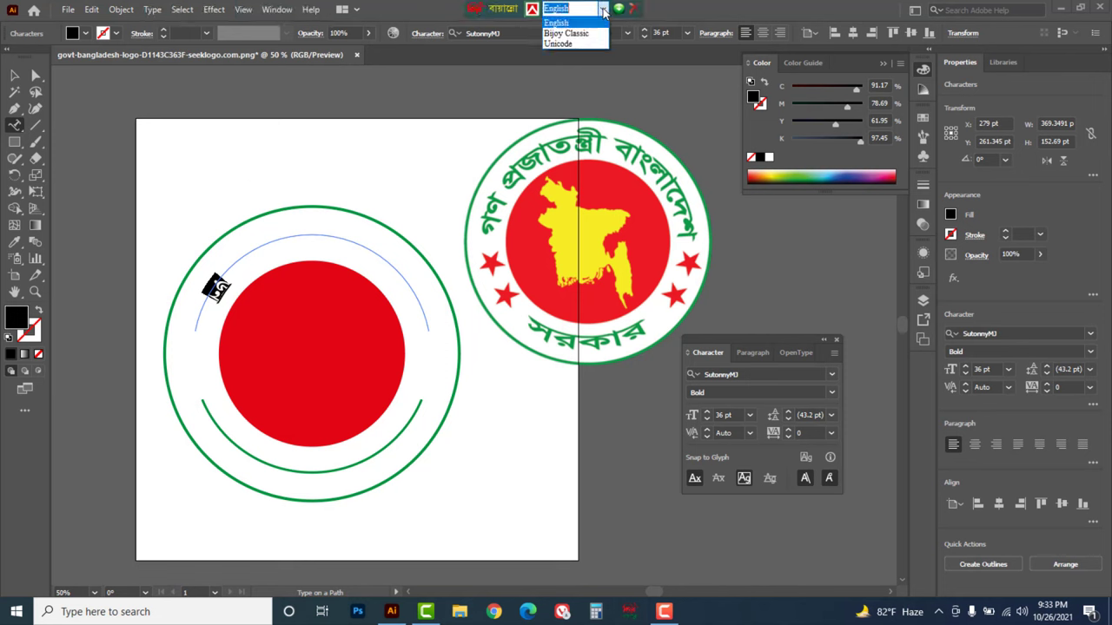
left_click(560, 35)
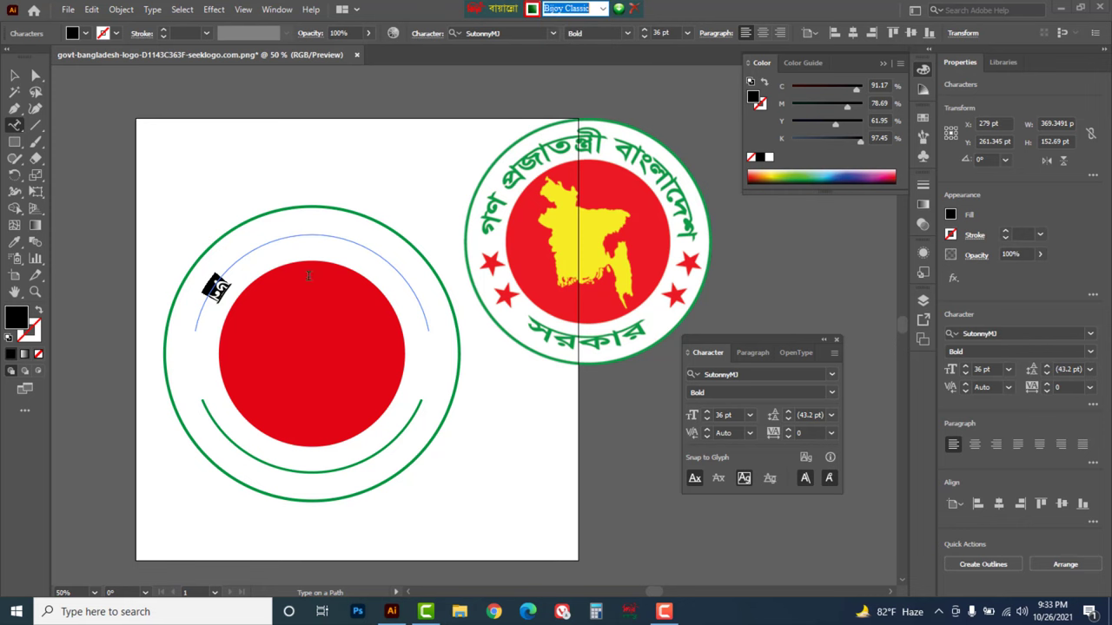
left_click(215, 288)
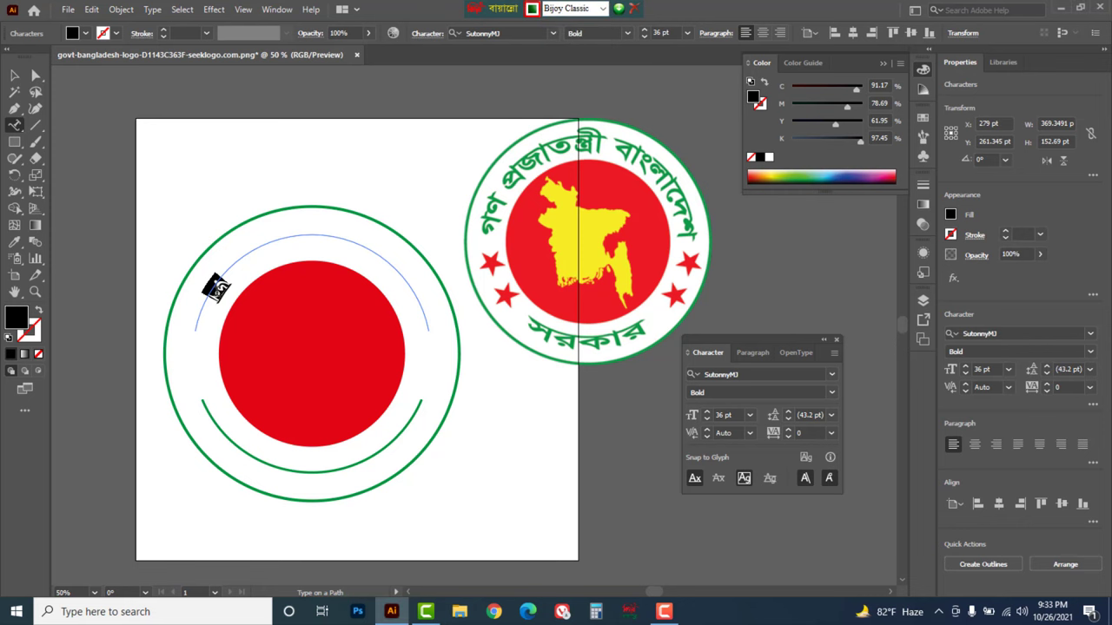
key("ctrl+1")
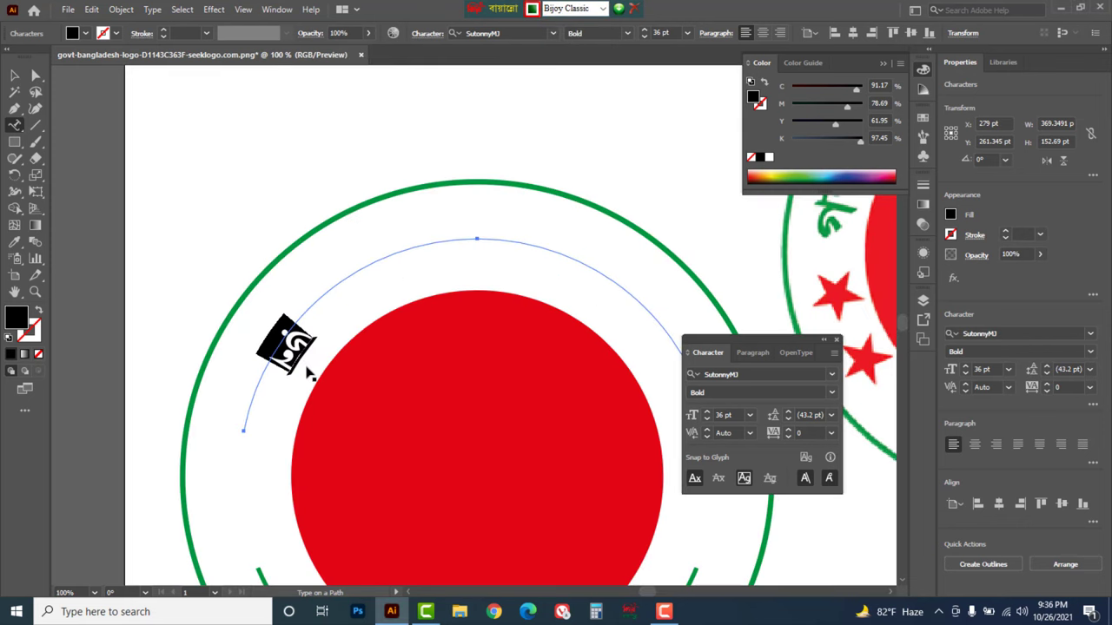
- Type the Bengali title on the upper arc, inserting 'গণ প্রজাতন্ত্রী' before বাংলাদেশ
type("qBr")
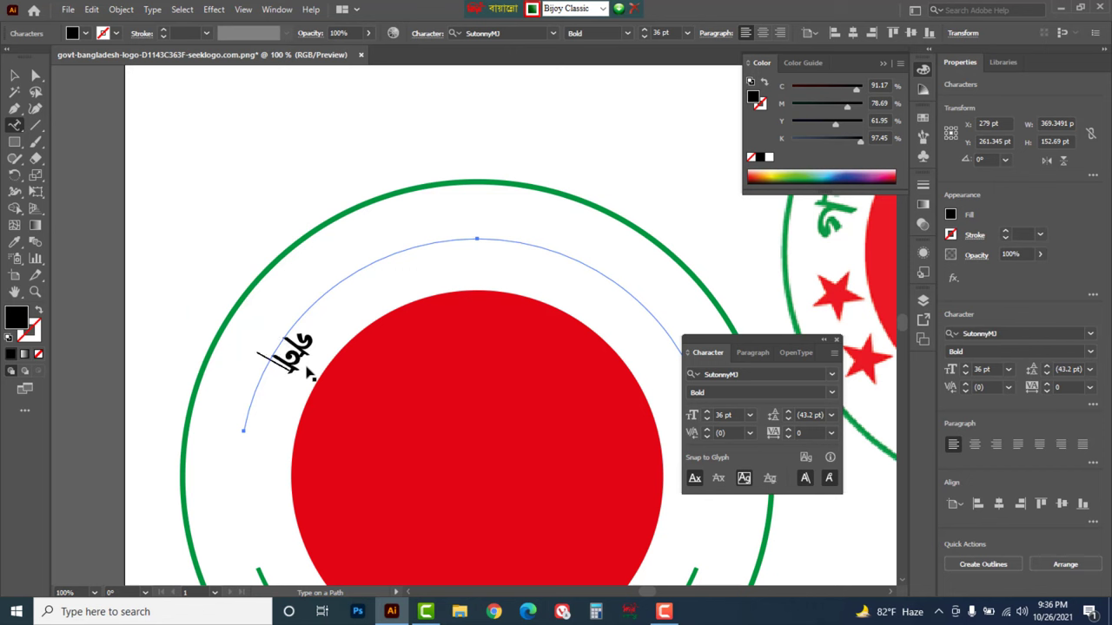
type("Zufkbgk")
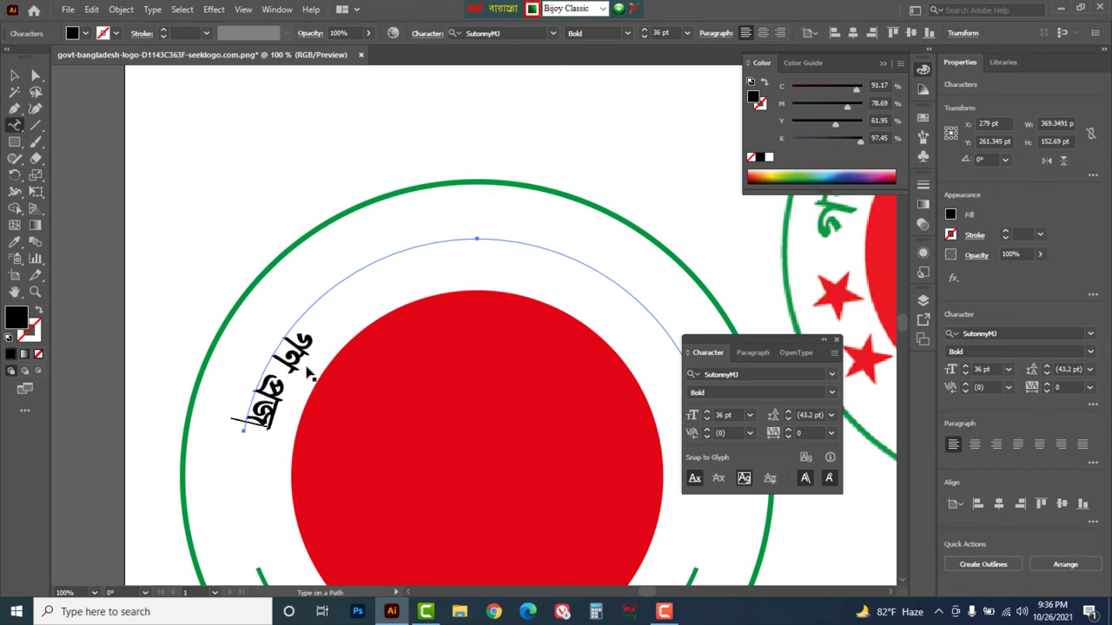
type("k")
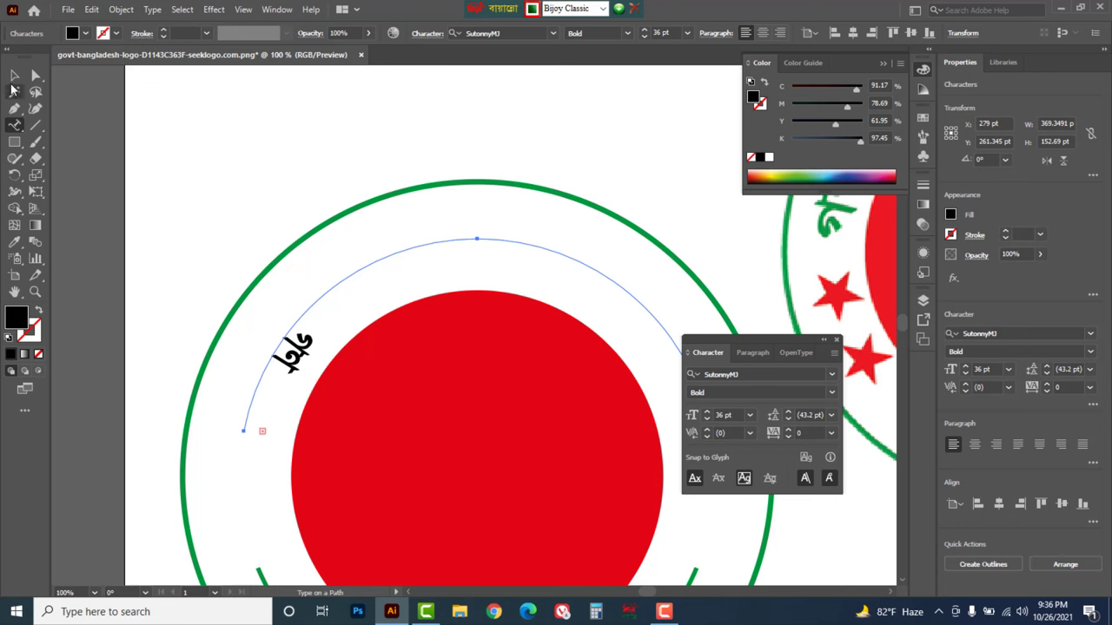
left_click(12, 76)
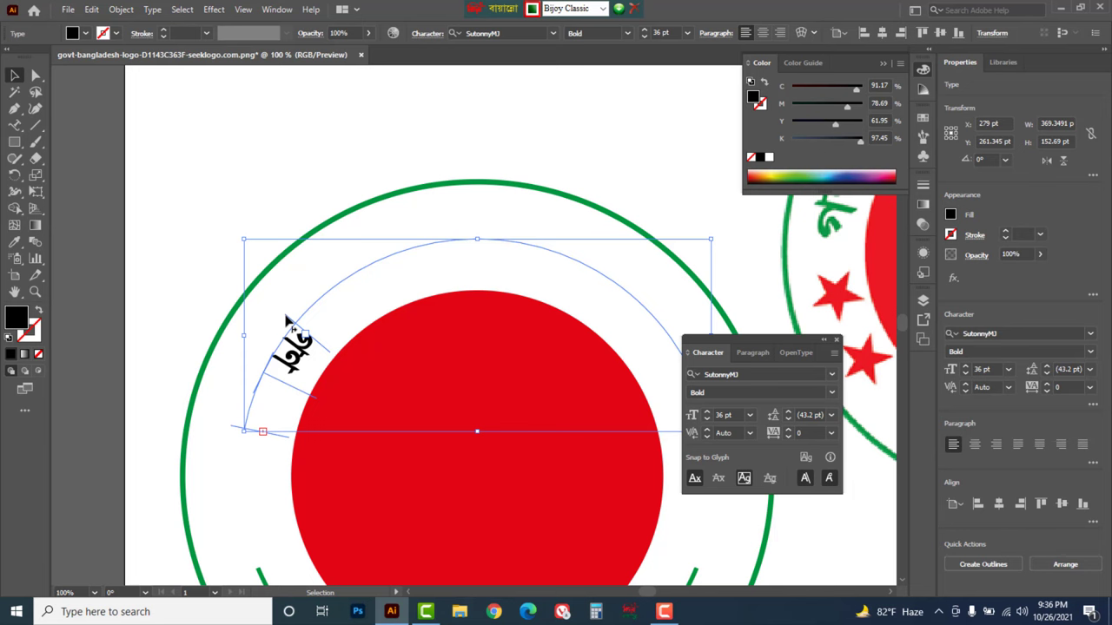
left_click_drag(291, 323, 472, 278)
left_click(20, 128)
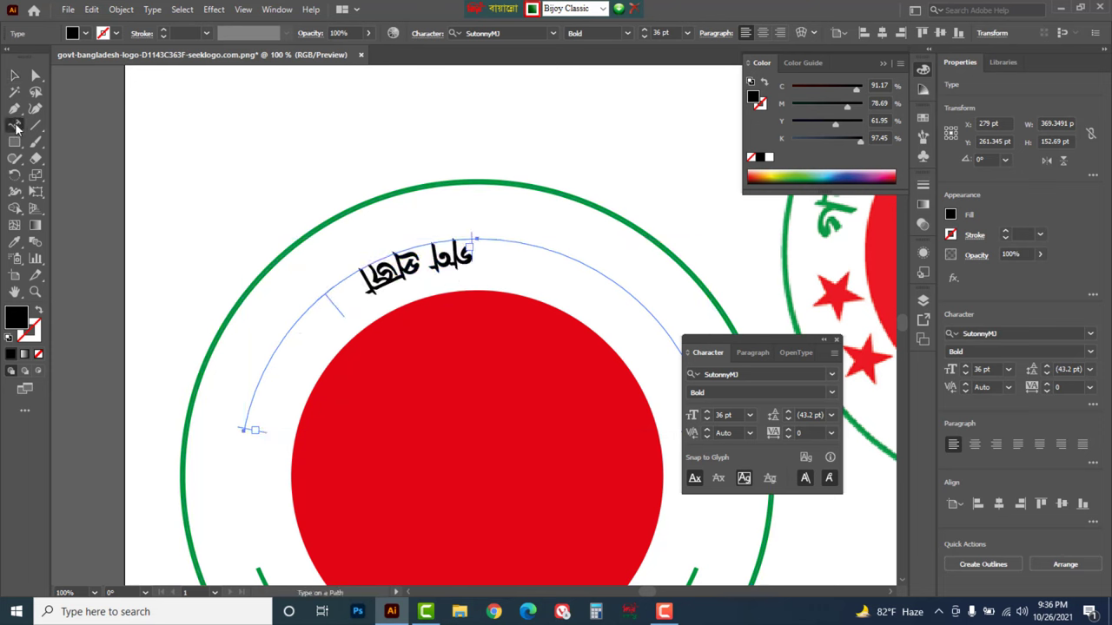
left_click(120, 165)
left_click(366, 280)
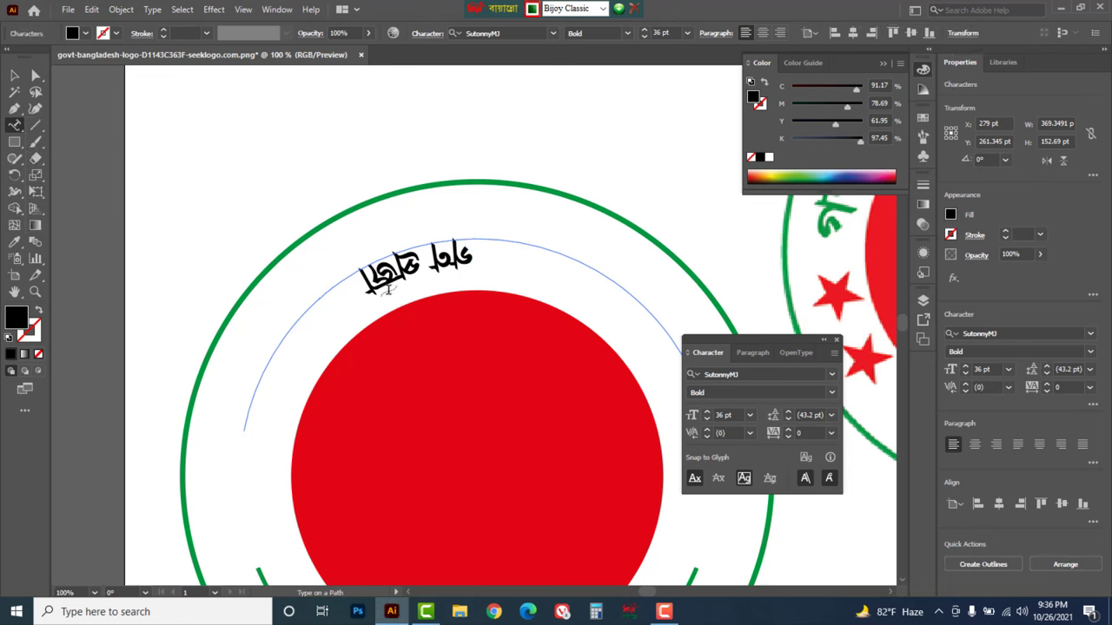
type("ত্রী")
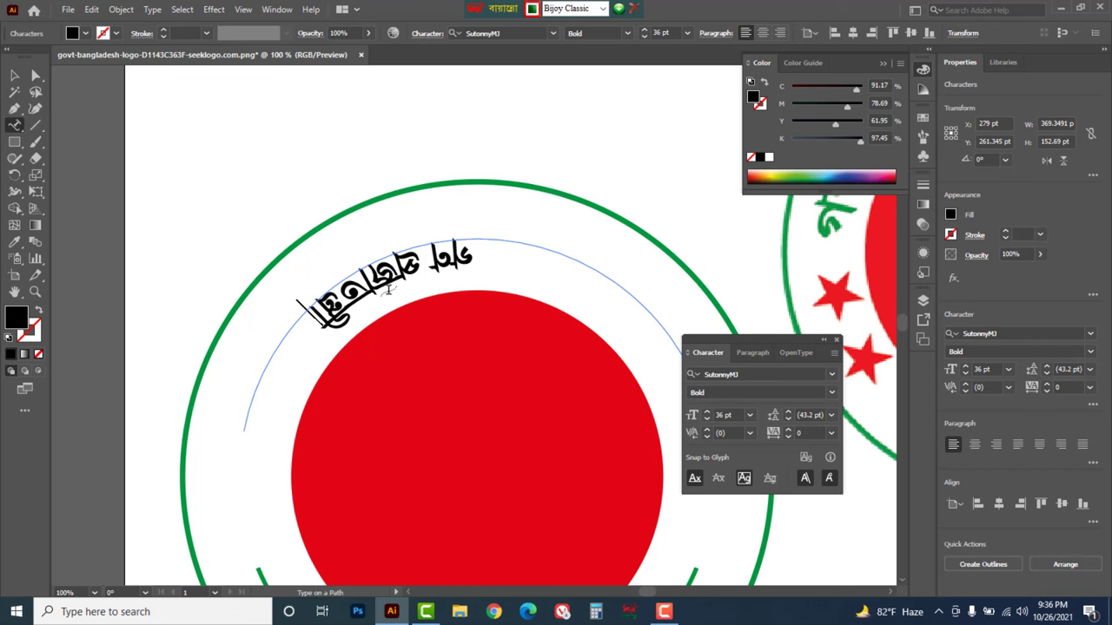
type("জাত")
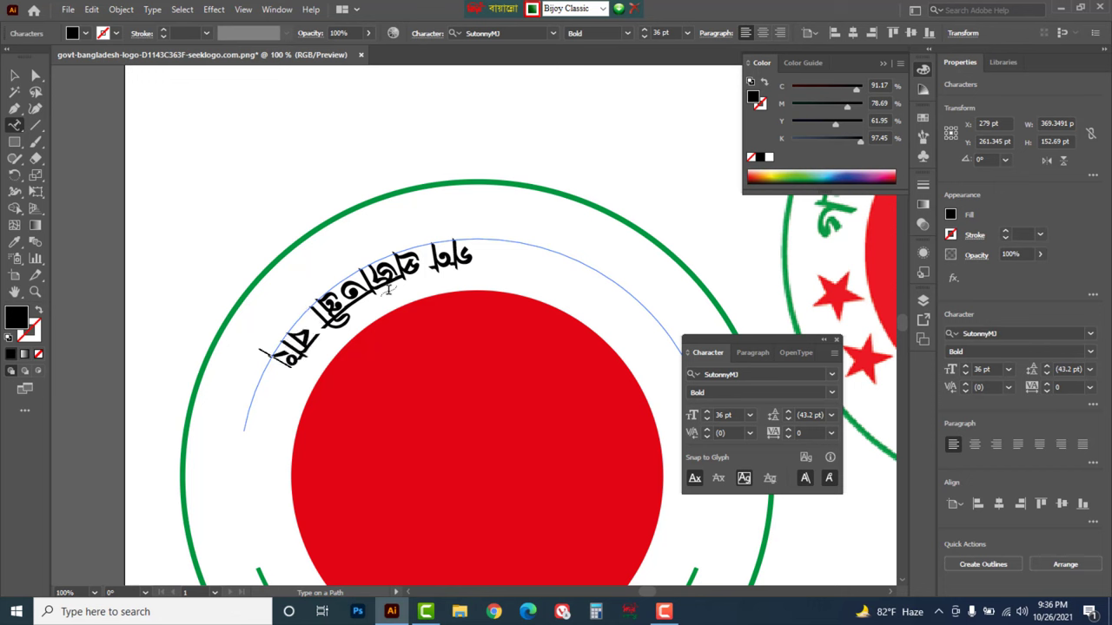
type("প্রণগ")
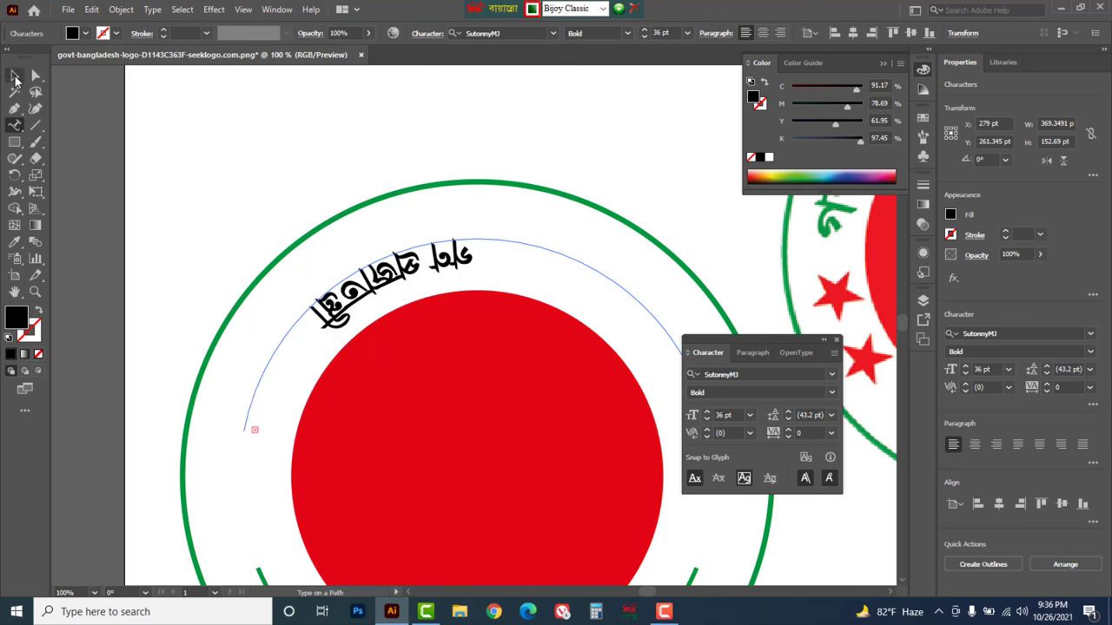
- Slide the curved title along the arc and flip it upright outside the arc
left_click(15, 76)
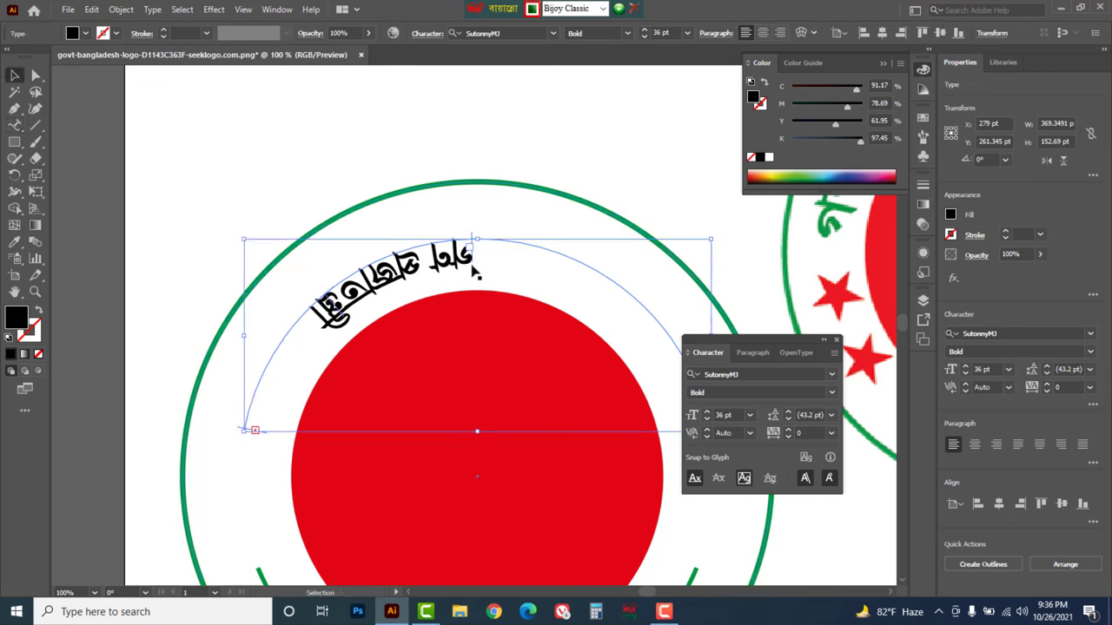
left_click_drag(476, 274, 569, 276)
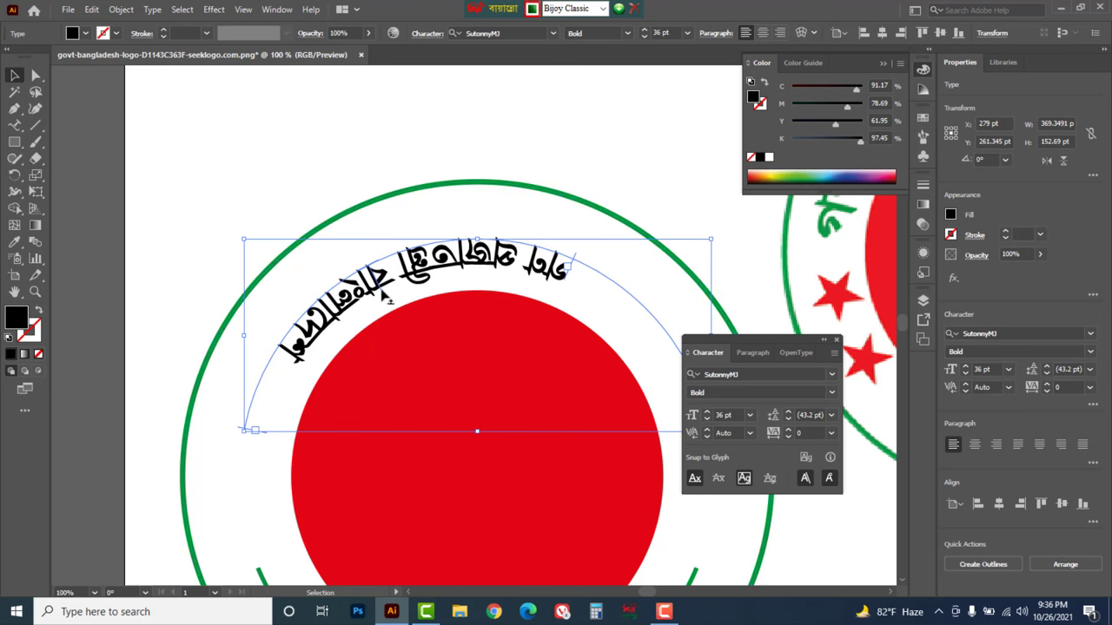
mouse_move(401, 285)
left_mouse_down()
mouse_move(363, 250)
mouse_move(381, 262)
left_mouse_up()
key("a")
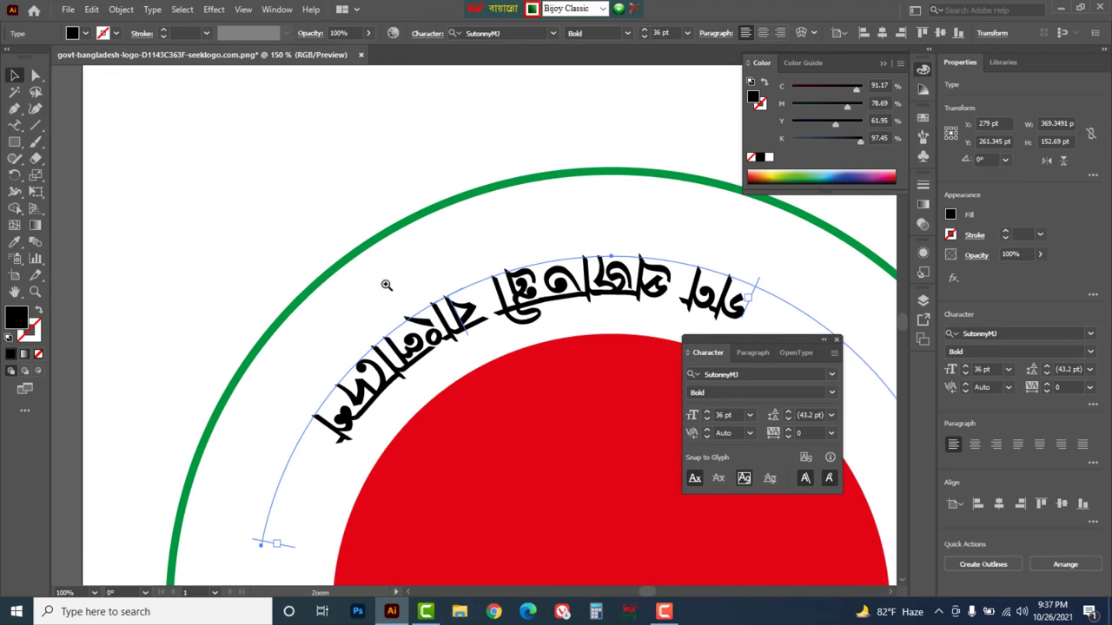
left_click(391, 286)
left_click(495, 330)
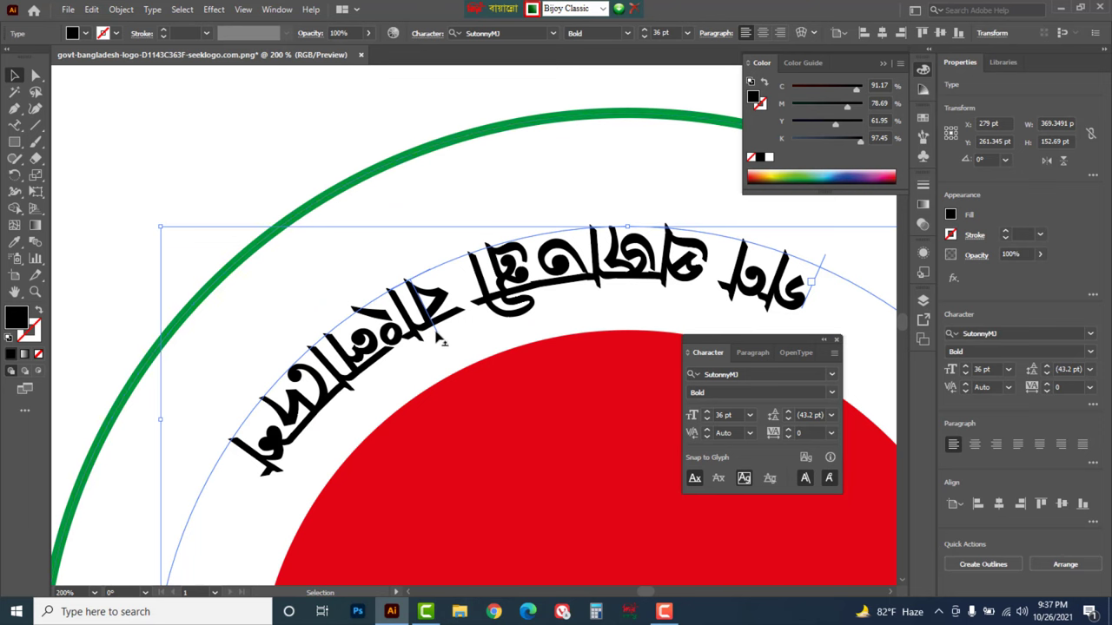
left_click_drag(439, 338, 417, 261)
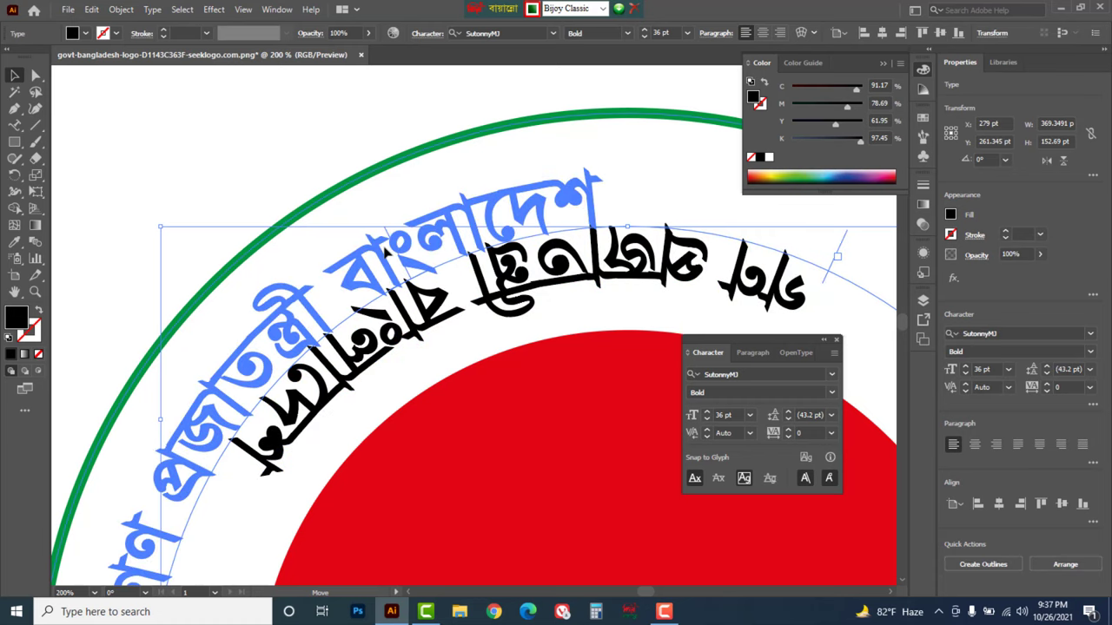
left_click(372, 225, "ctrl+alt")
- Raise the arc title to 49 pt and slide it along the arc to centre it
left_click(445, 276, "ctrl+alt")
left_click(466, 308, "ctrl+alt")
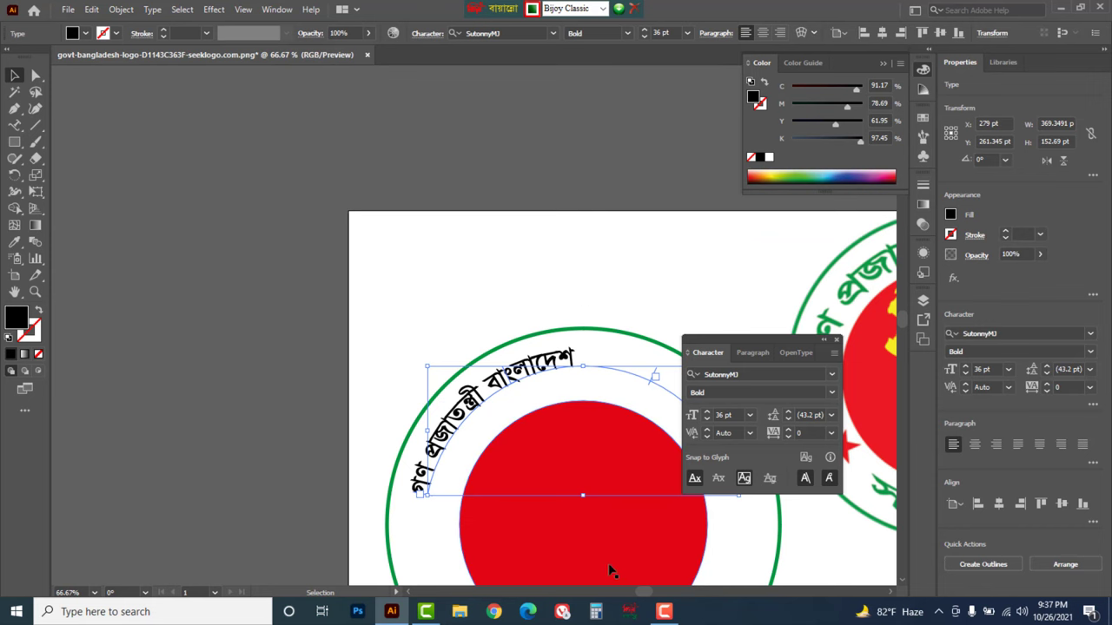
scroll(640, 594, "left", 3)
scroll(640, 594, "left", 3)
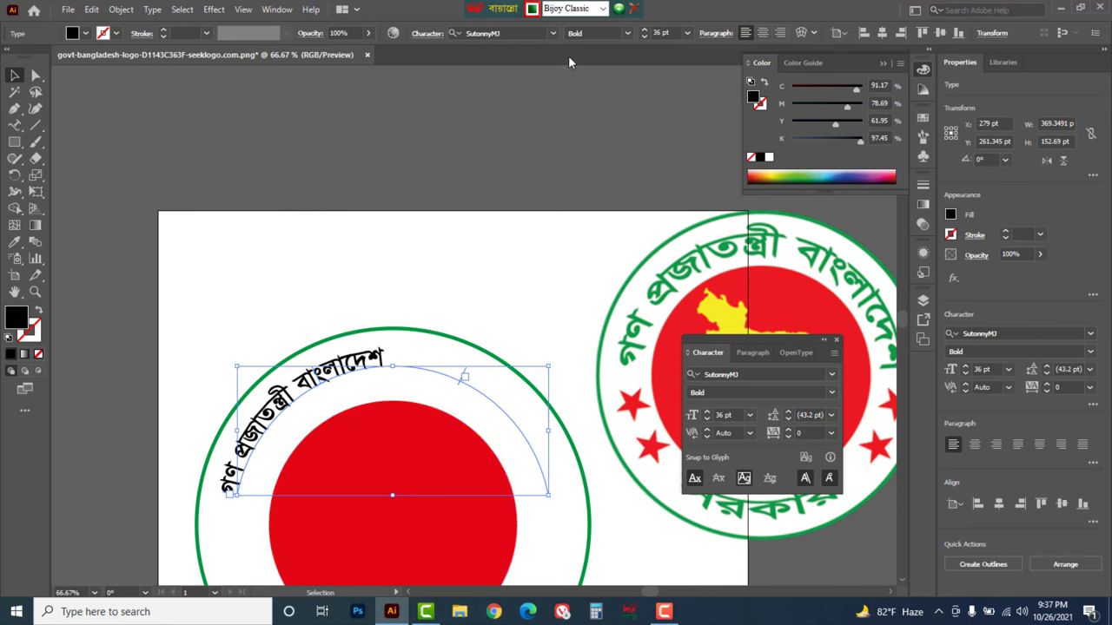
left_click(643, 33)
left_click(644, 33)
left_click(643, 33)
left_click(644, 33)
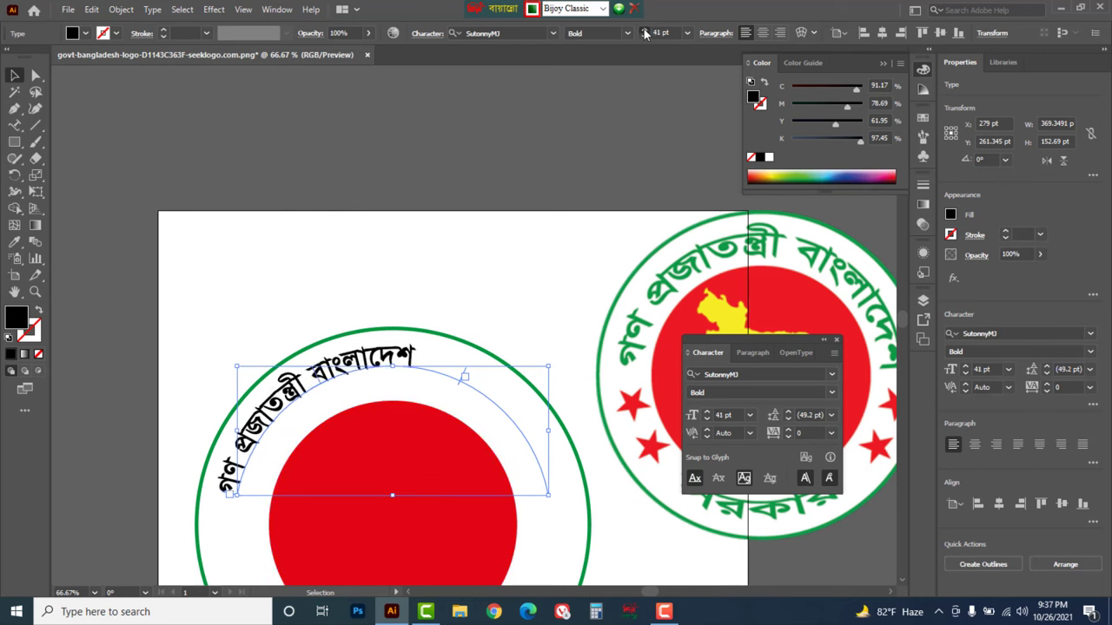
left_click(643, 33)
left_click(643, 33)
left_click(643, 33)
left_click(644, 33)
left_click(643, 33)
left_click(644, 33)
left_click(643, 33)
left_click(644, 33)
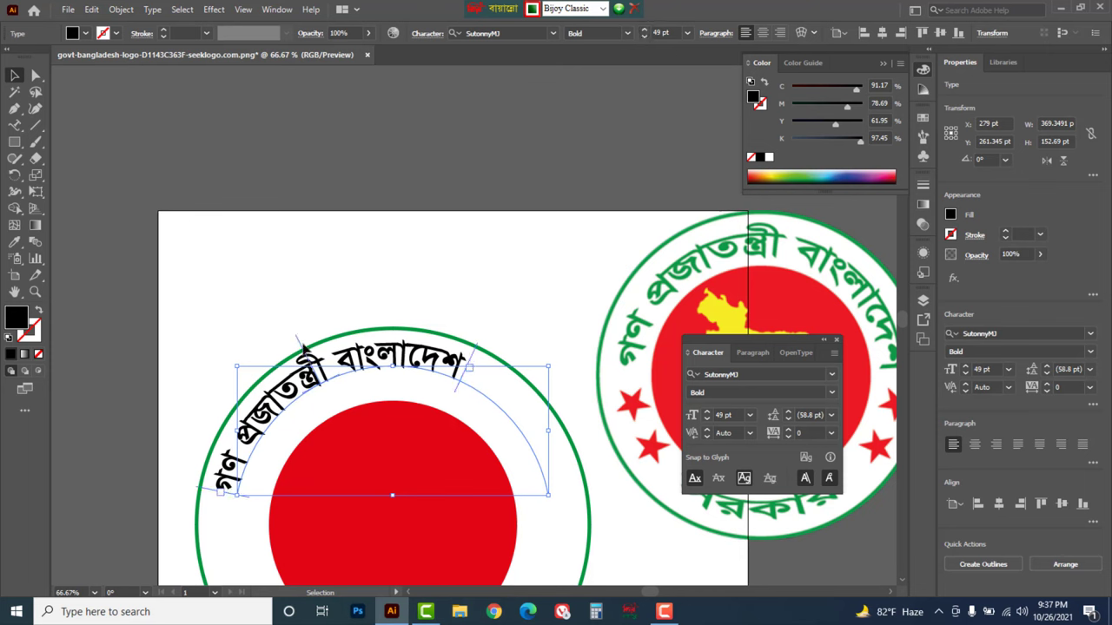
left_click_drag(298, 341, 395, 332)
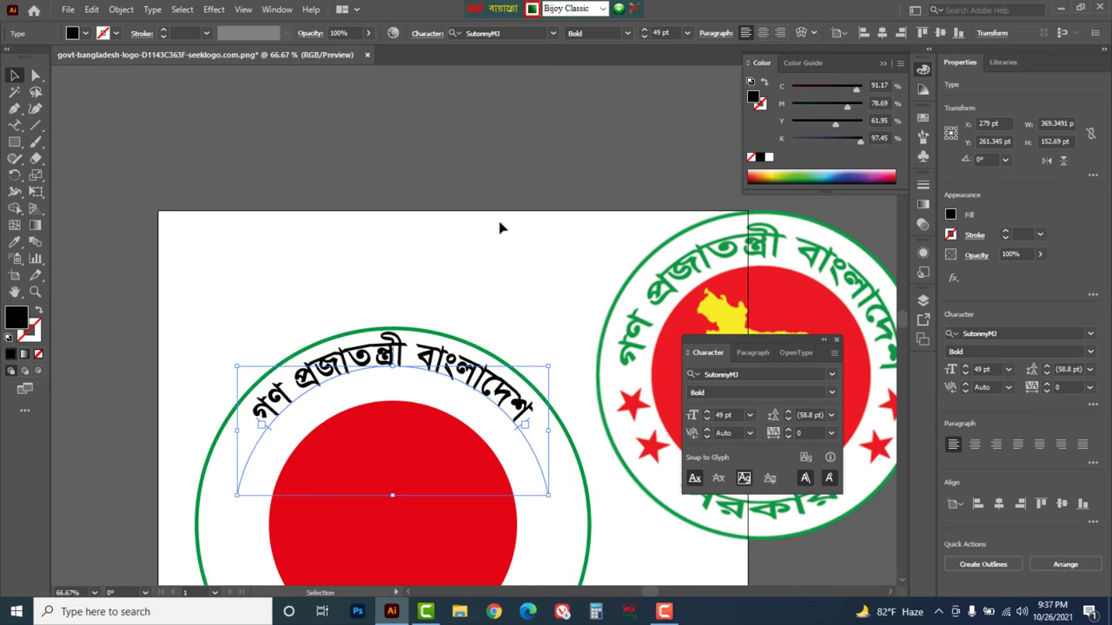
- Increase the title to 51 pt and move its start lower on the left arc
left_click(645, 32)
left_click(644, 32)
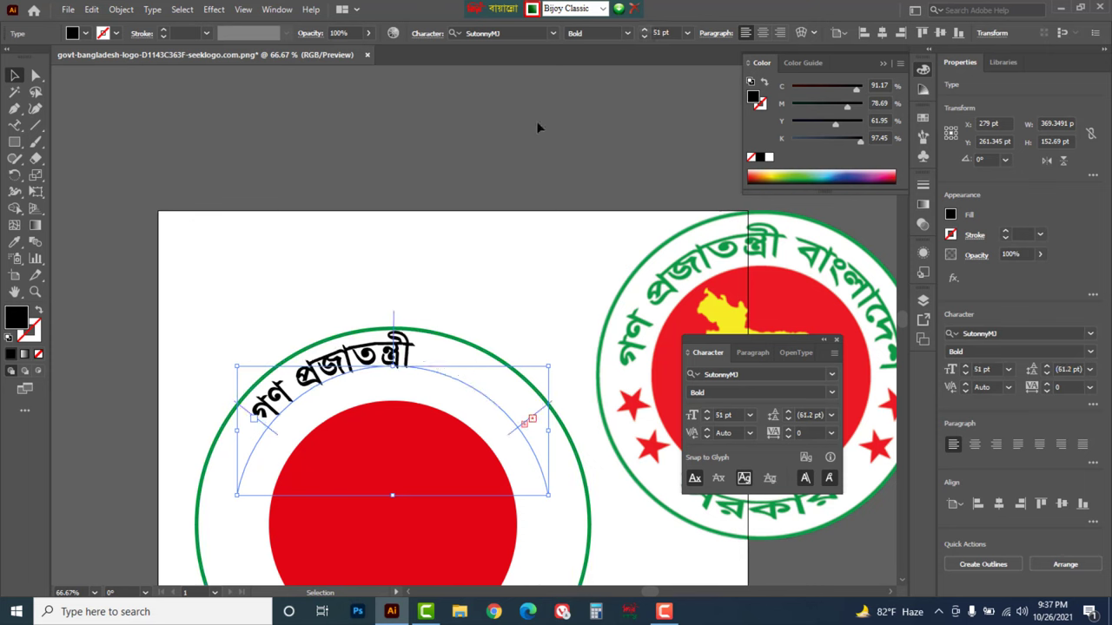
left_click_drag(237, 408, 232, 474)
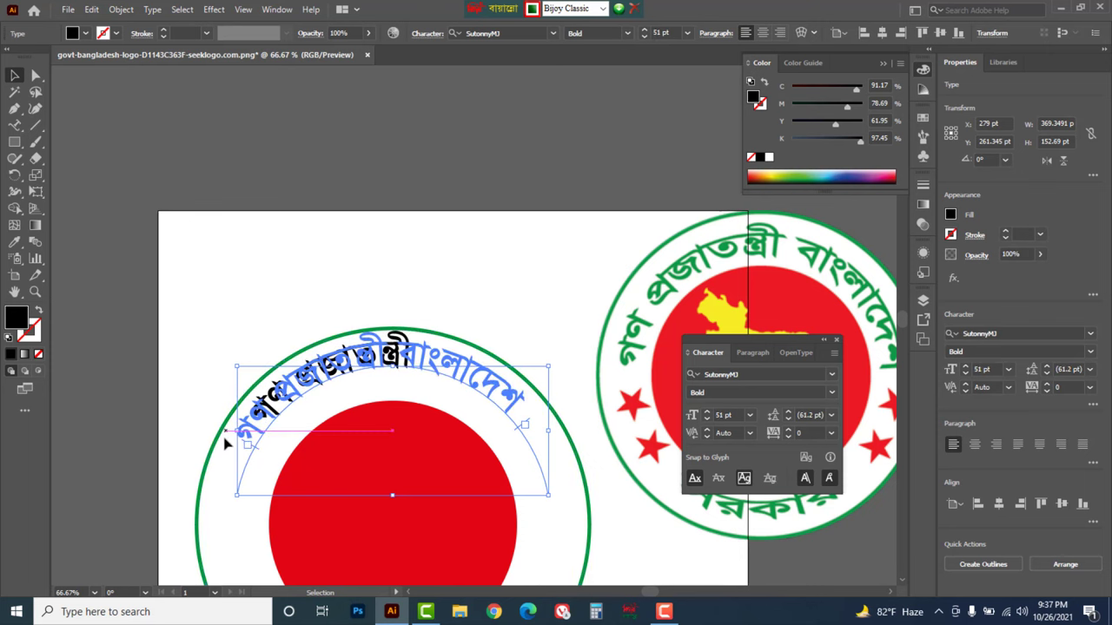
double_click(482, 396)
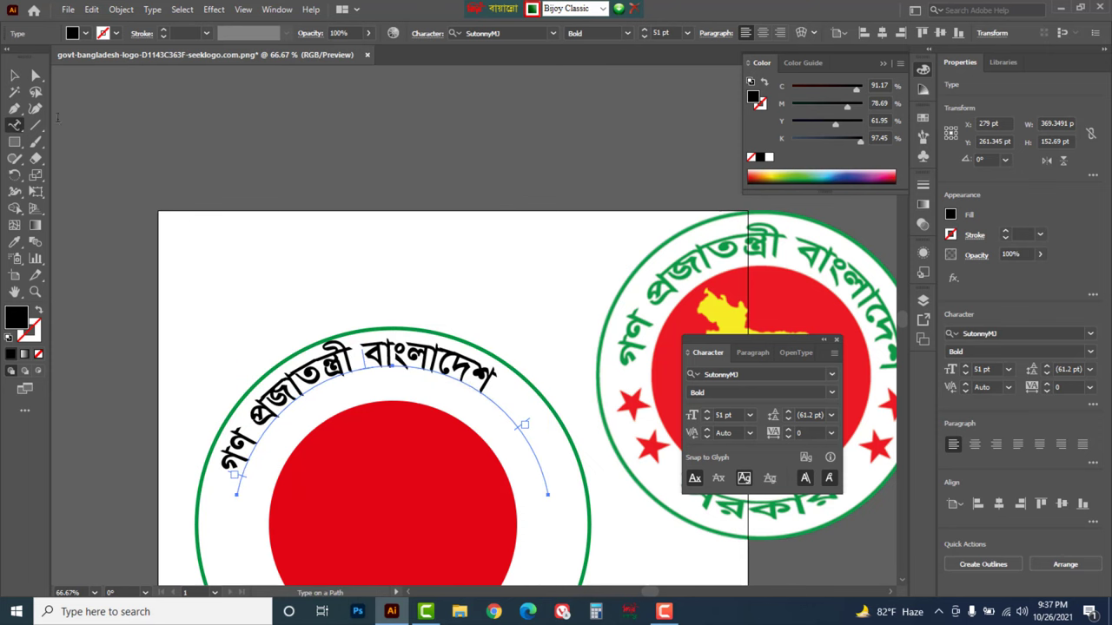
left_click(14, 76)
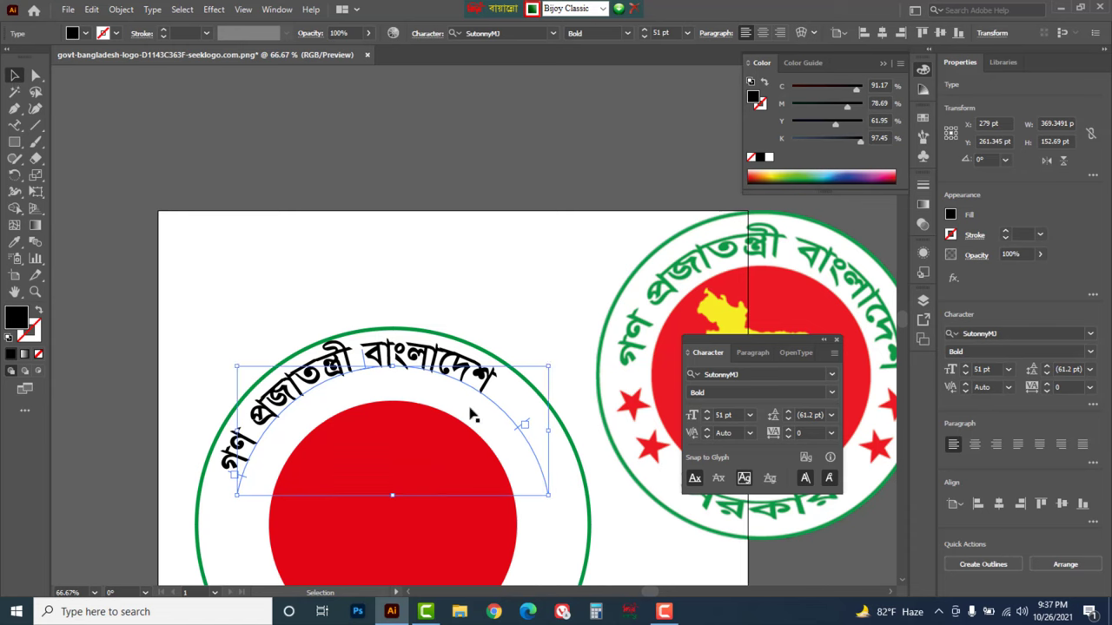
- Zoom in and slide the top arc text along the arc to centre it
key("Tab")
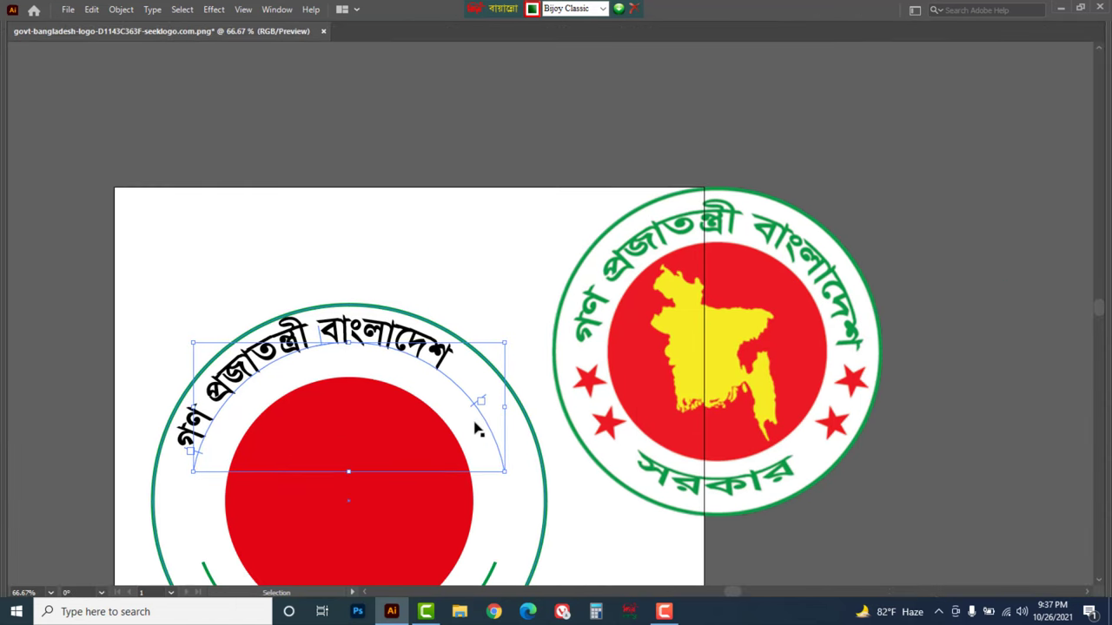
key("z")
left_click(370, 392)
key("v")
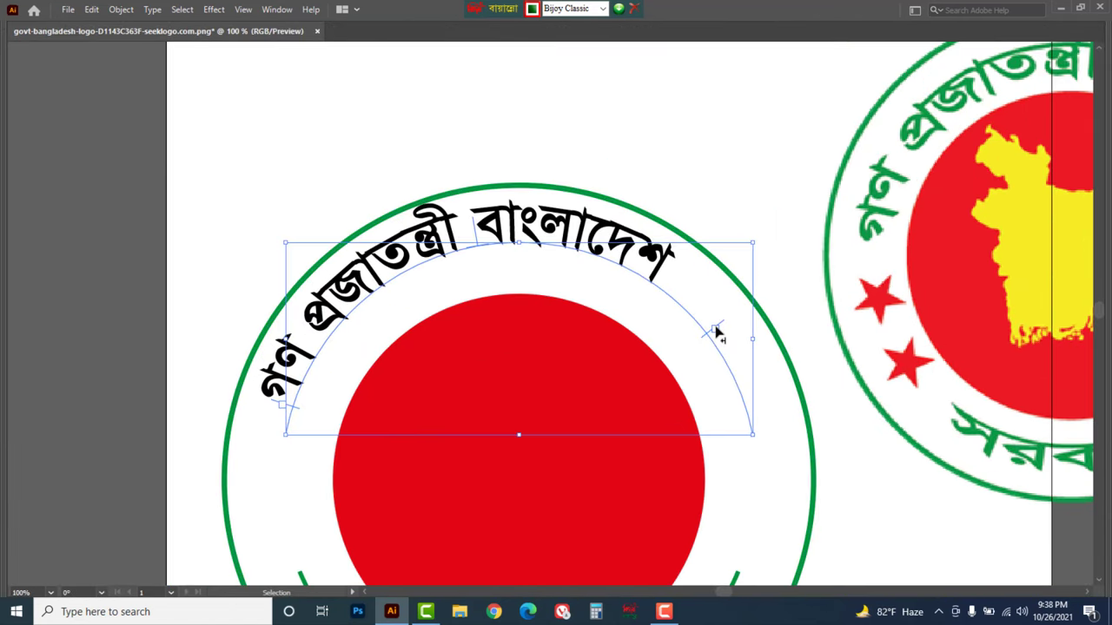
left_click_drag(717, 334, 749, 418)
key("Tab")
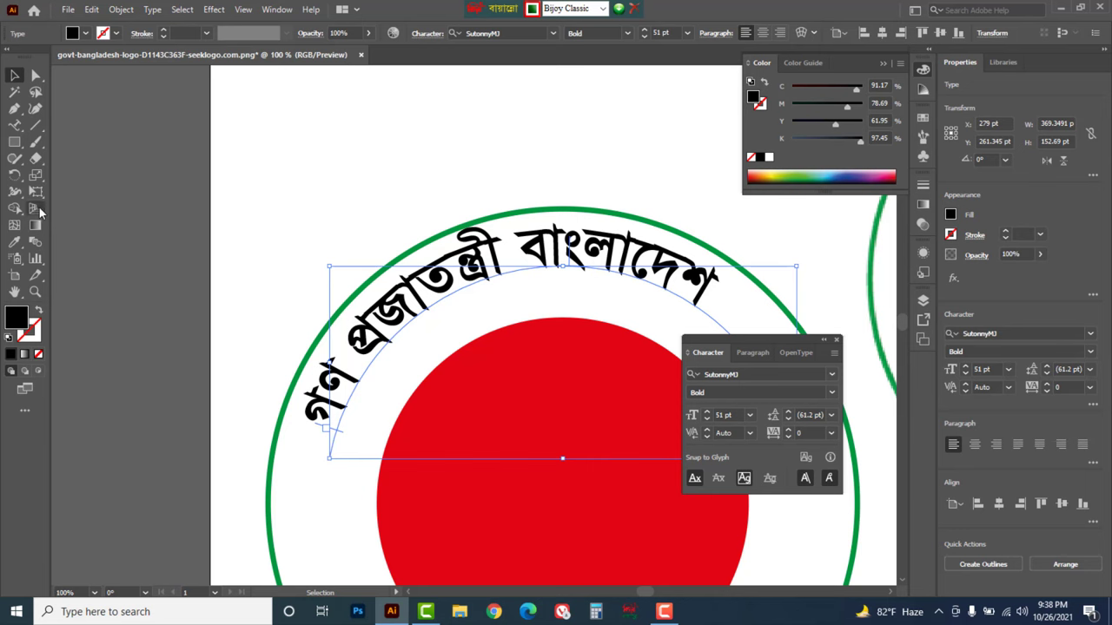
key("Tab")
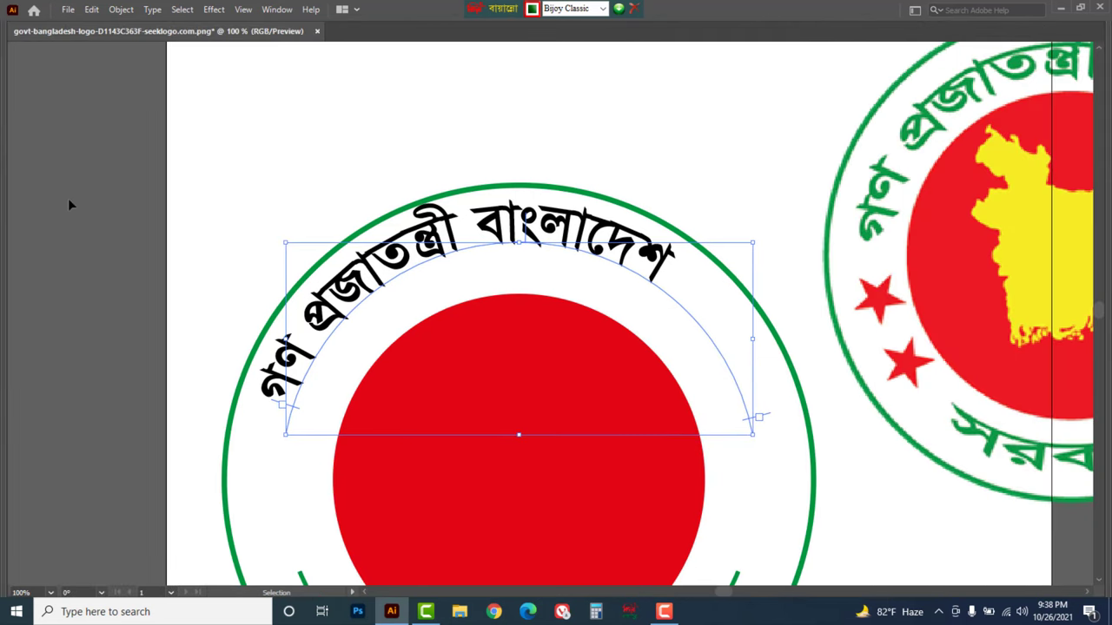
key("Tab")
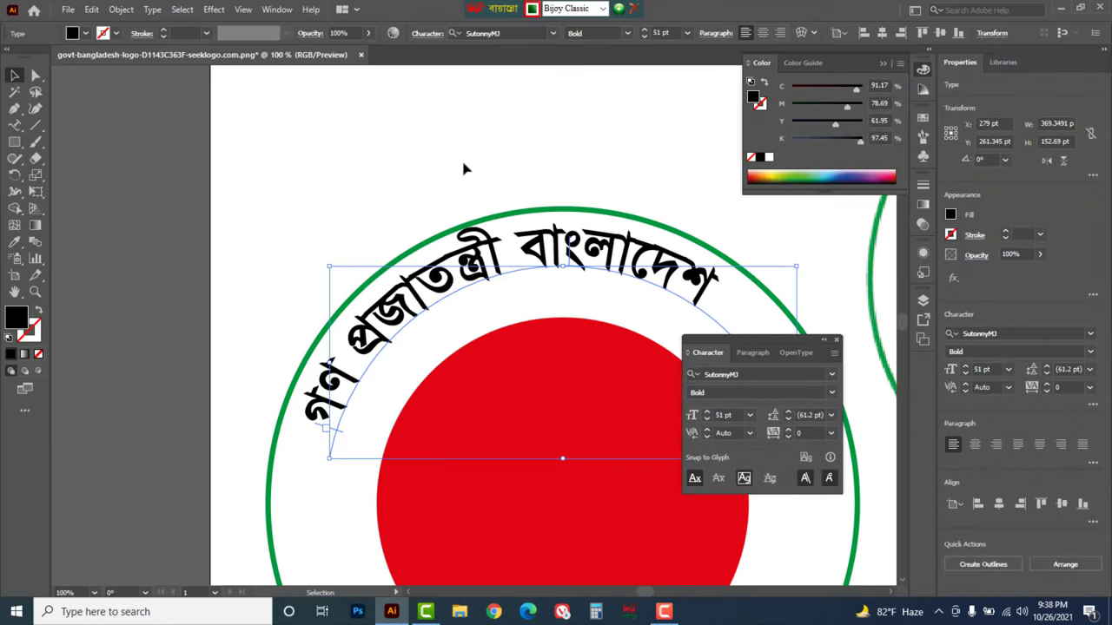
- Enlarge the top arc text to 69 pt
left_click(706, 416)
left_click(706, 416)
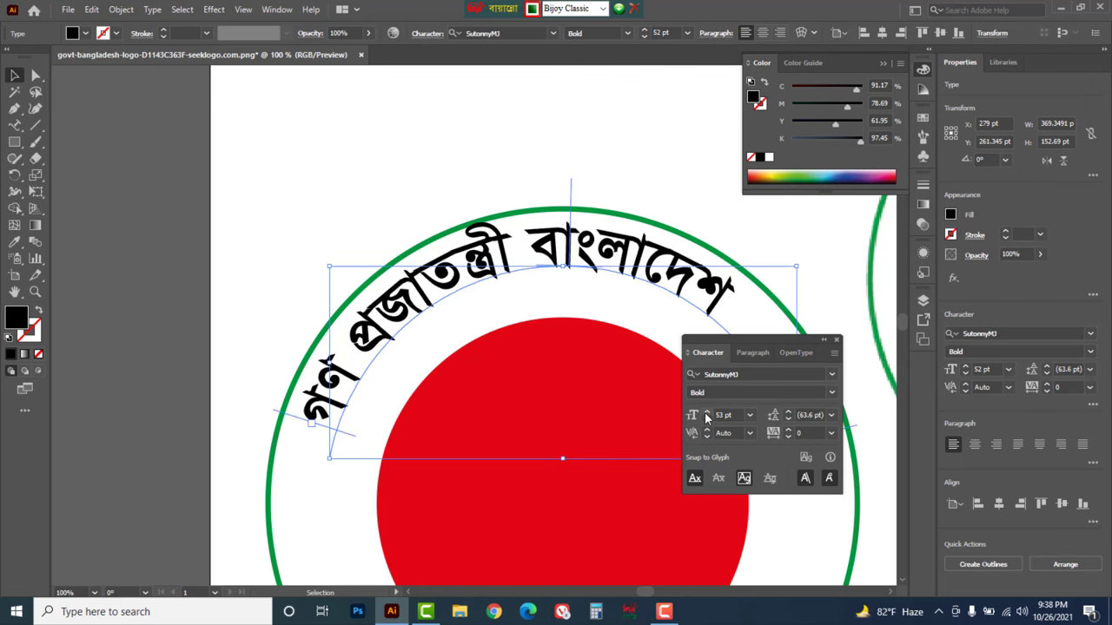
left_click(706, 415)
left_click(706, 415)
left_click(706, 416)
left_click(706, 415)
left_click_drag(702, 342, 870, 344)
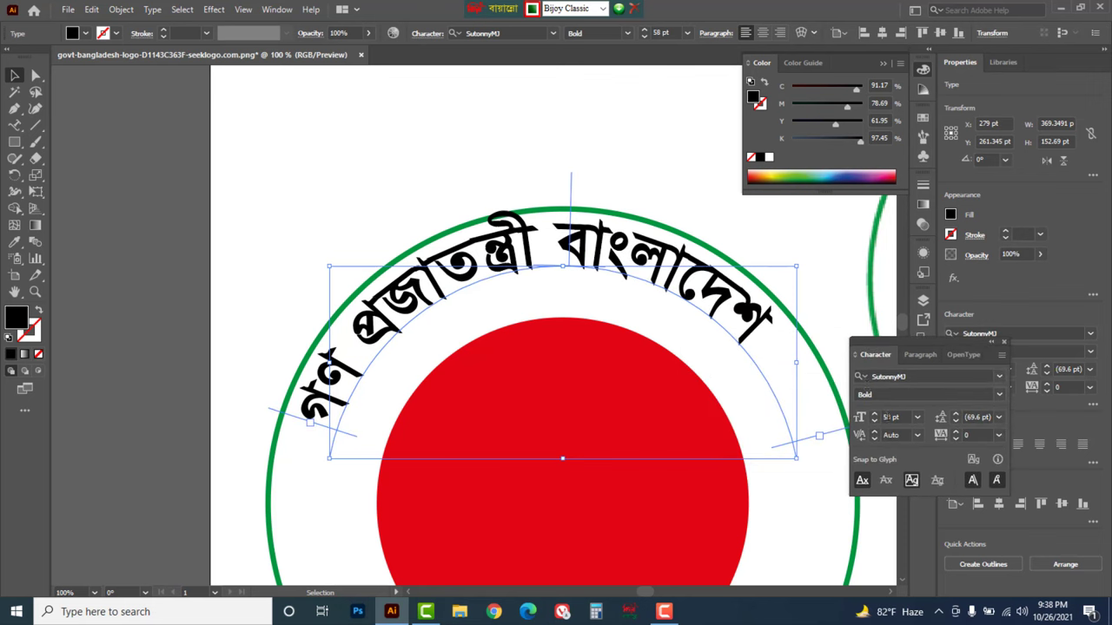
left_click(875, 418)
left_click(875, 417)
left_click(875, 418)
left_click(874, 418)
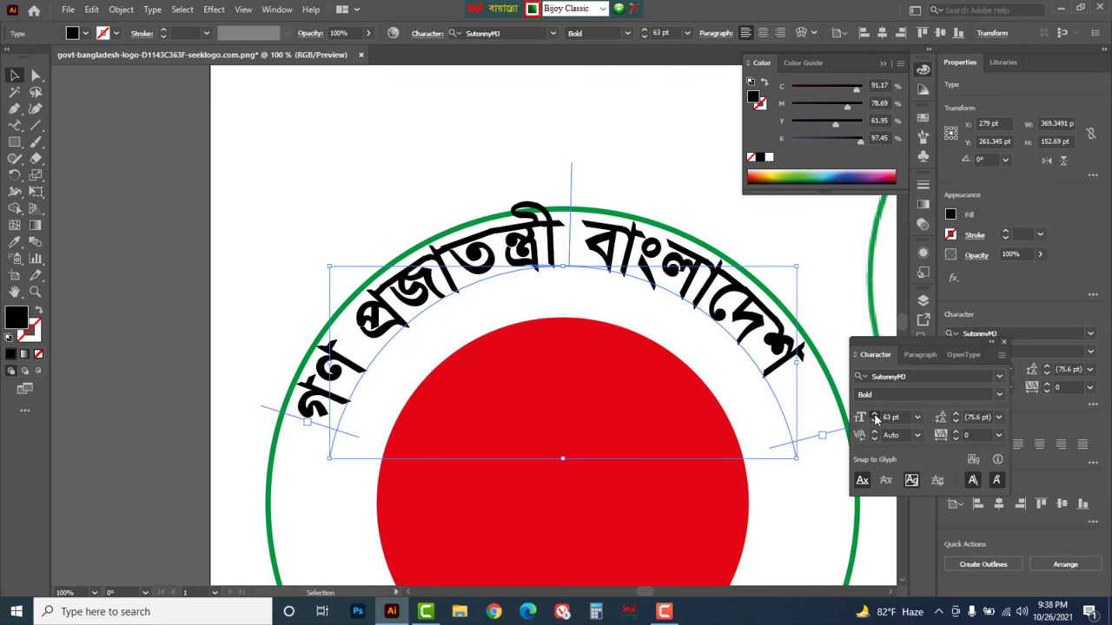
left_click(874, 417)
left_click(874, 417)
left_click(875, 418)
left_click(875, 418)
left_click(875, 418)
left_click(875, 417)
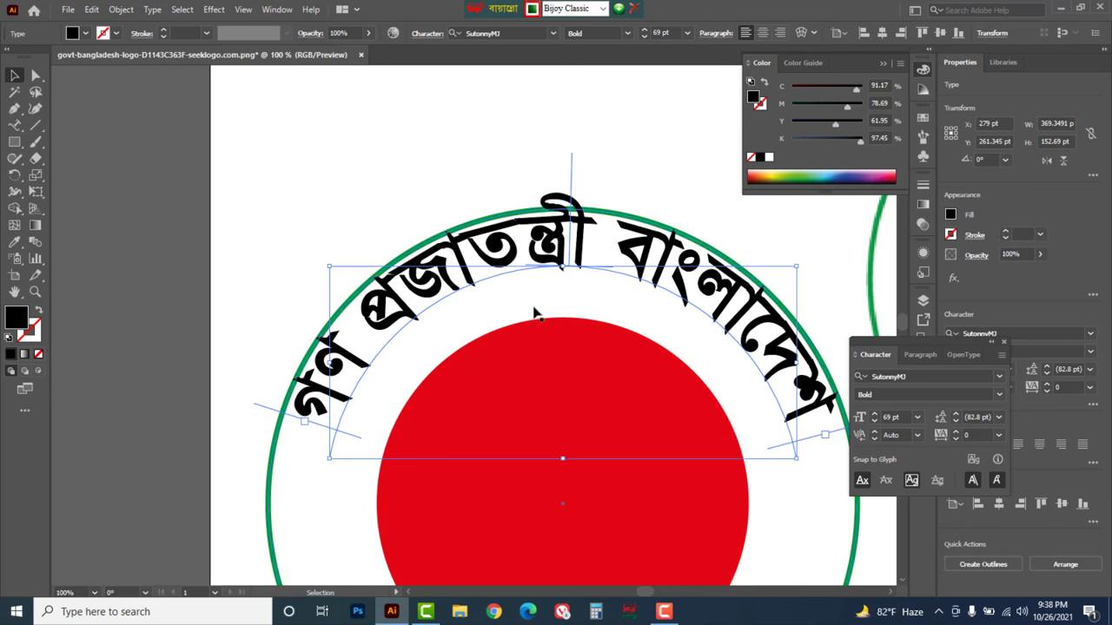
- Show the Character panel's extra options, including tracking, and move the panel higher
left_click(1002, 355)
left_click(978, 103)
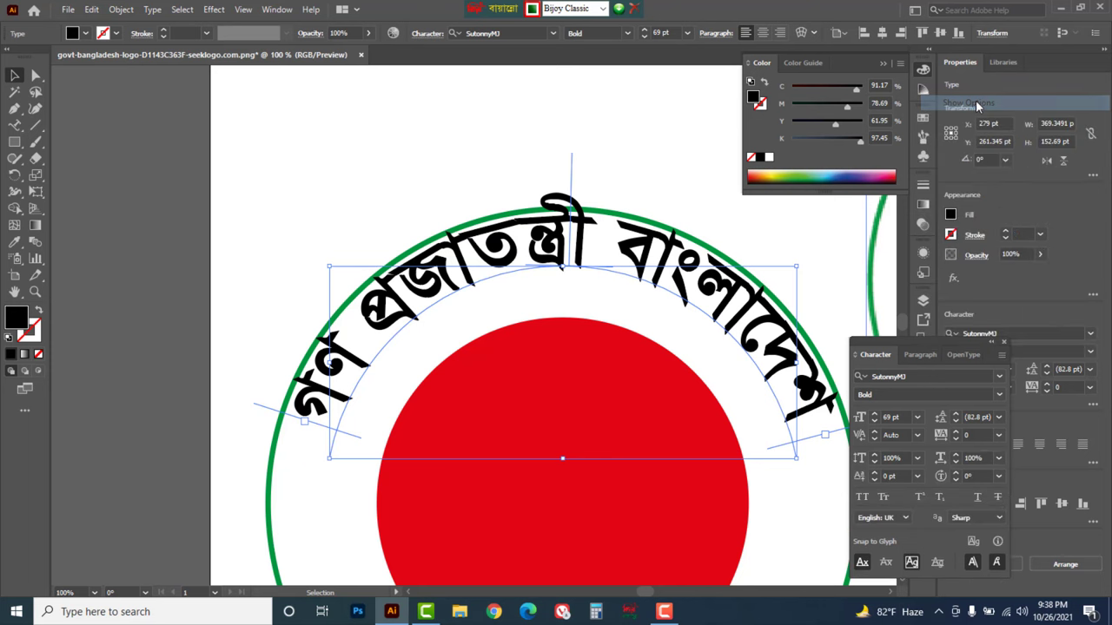
left_click_drag(869, 344, 841, 216)
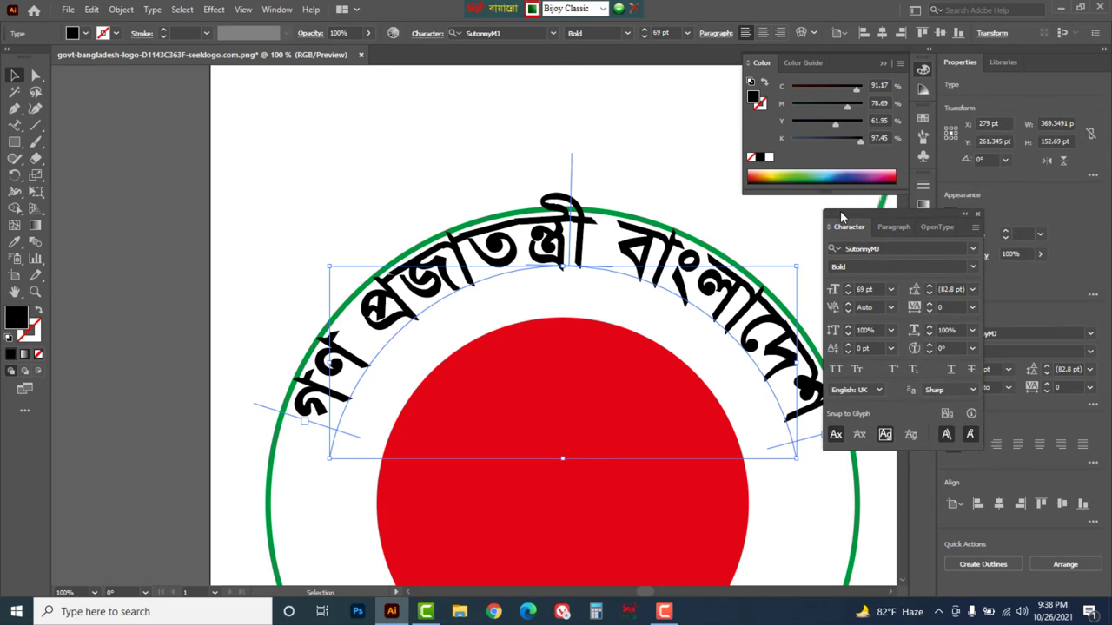
- Tighten the top arc text's tracking to -21 pt
left_click(849, 353)
left_click(850, 353)
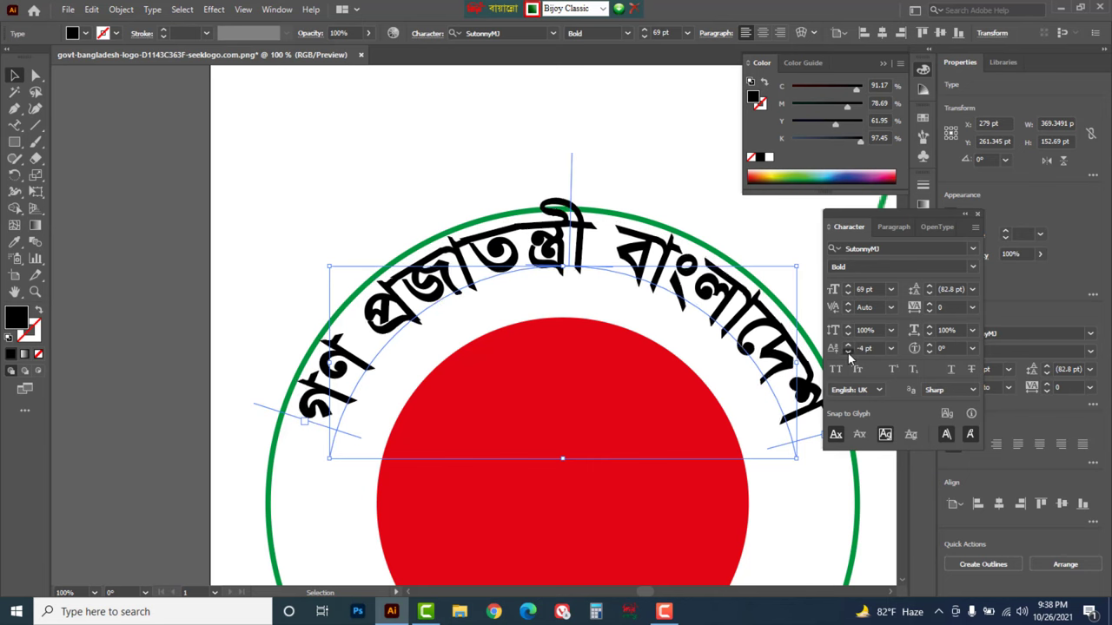
left_click(849, 353)
left_click(849, 353)
left_click(849, 352)
left_click(849, 352)
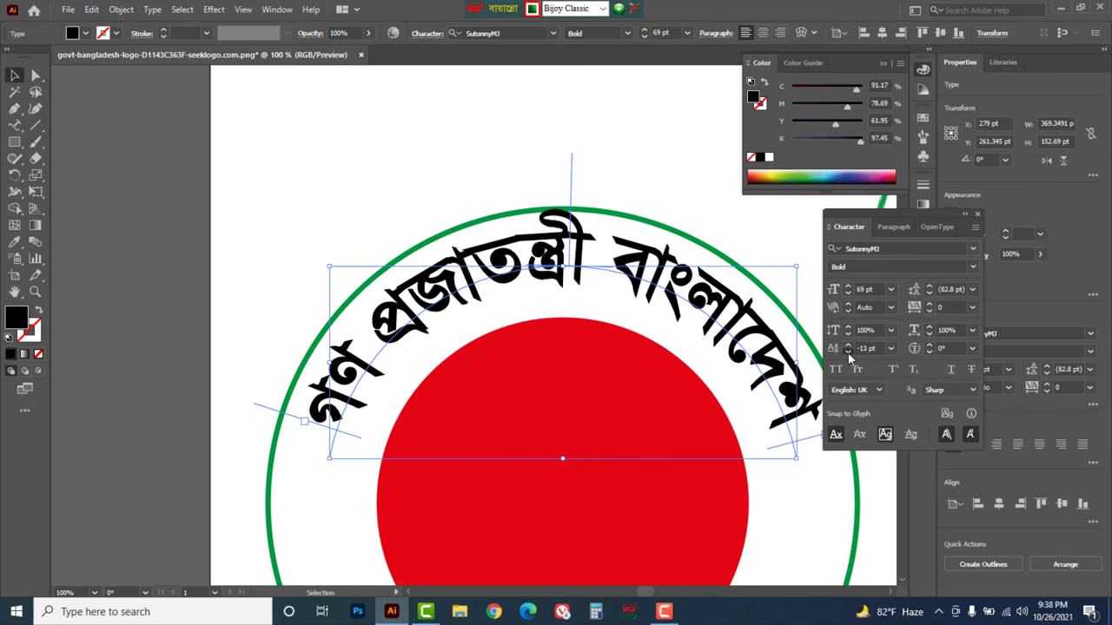
left_click(850, 353)
left_click(849, 353)
left_click(849, 352)
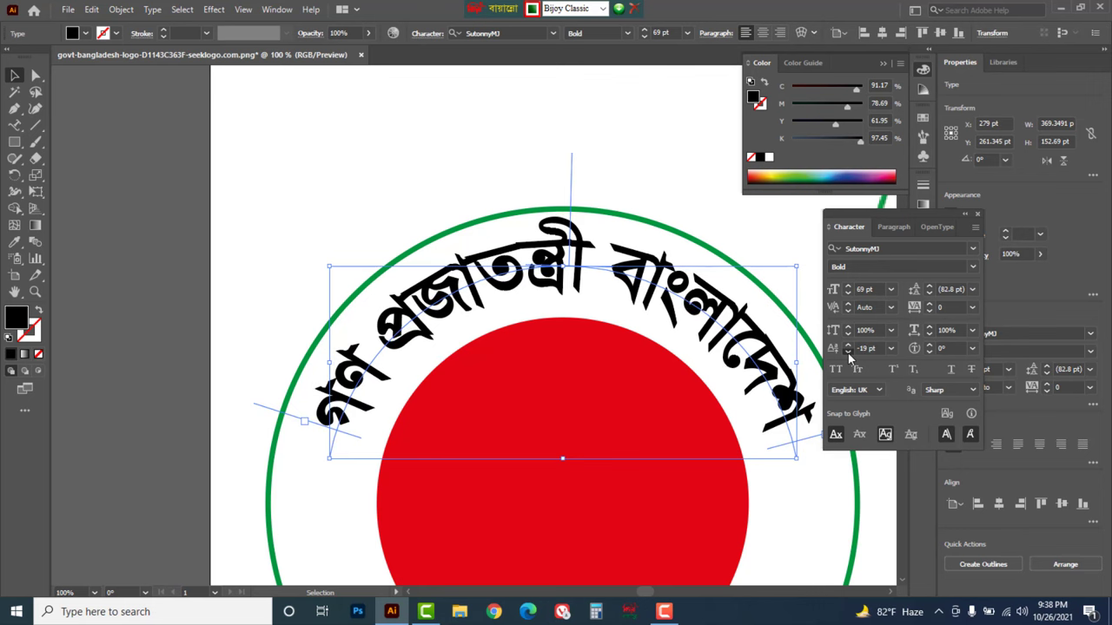
left_click(848, 353)
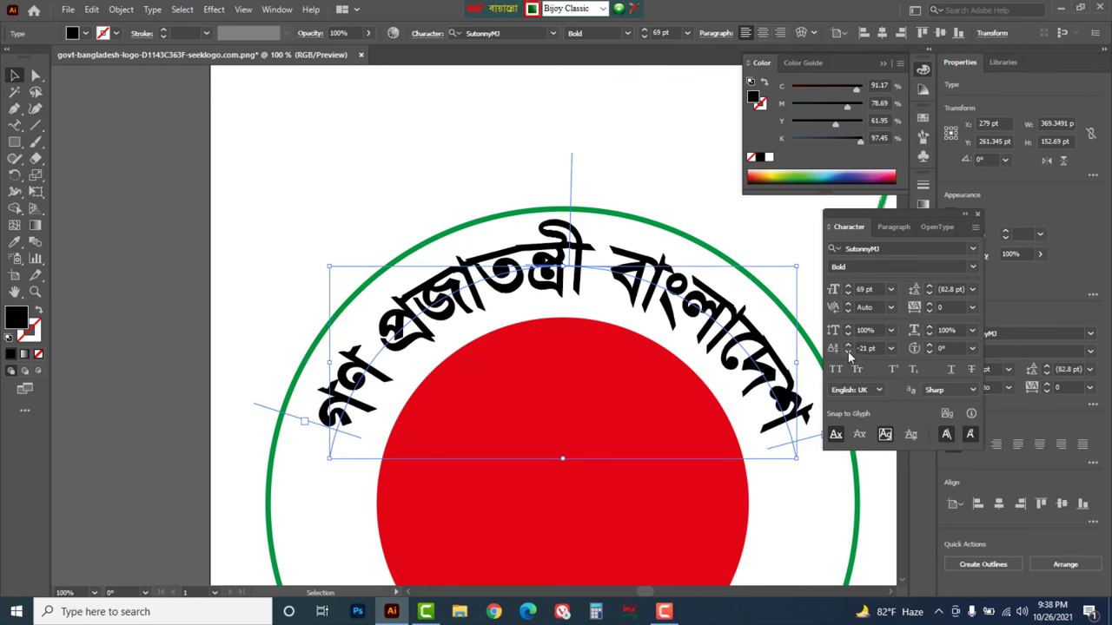
- Deselect the text and zoom out to 50% to view the whole seal
left_click(428, 159)
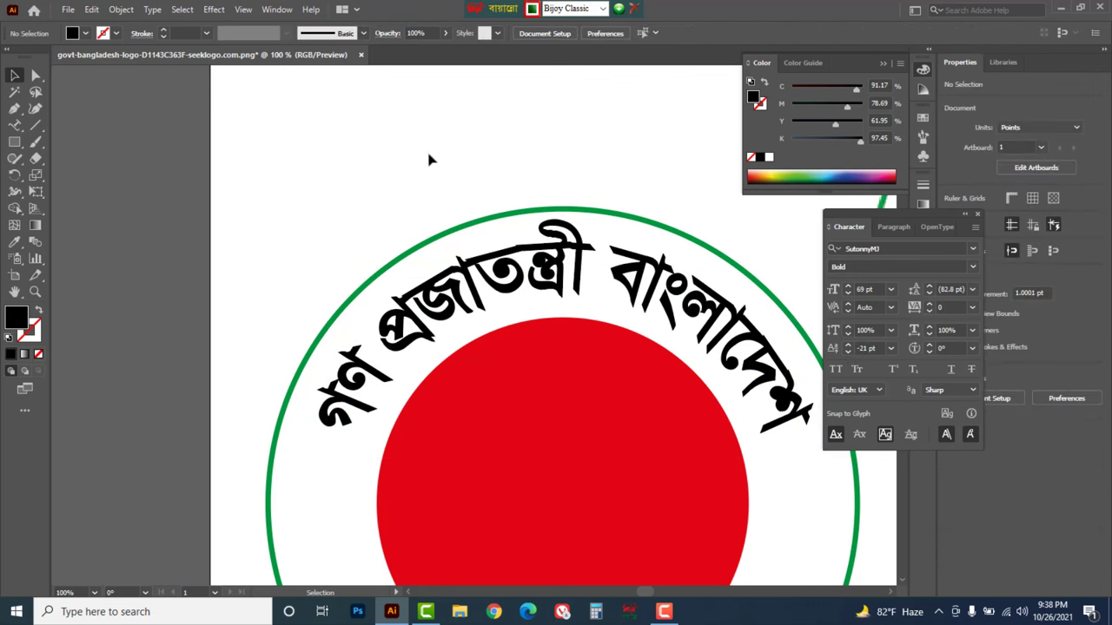
left_click(476, 184, "alt")
left_click(476, 184, "alt")
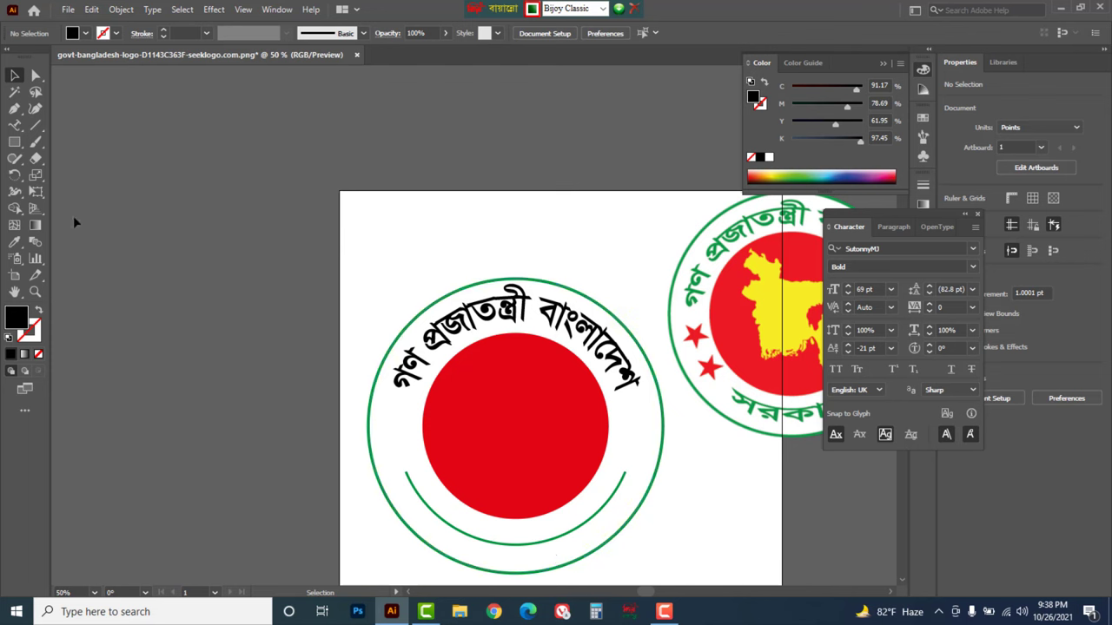
- Type 'সরকার' on the lower green arc and centre it beneath the red disc
left_click_drag(16, 128, 59, 165)
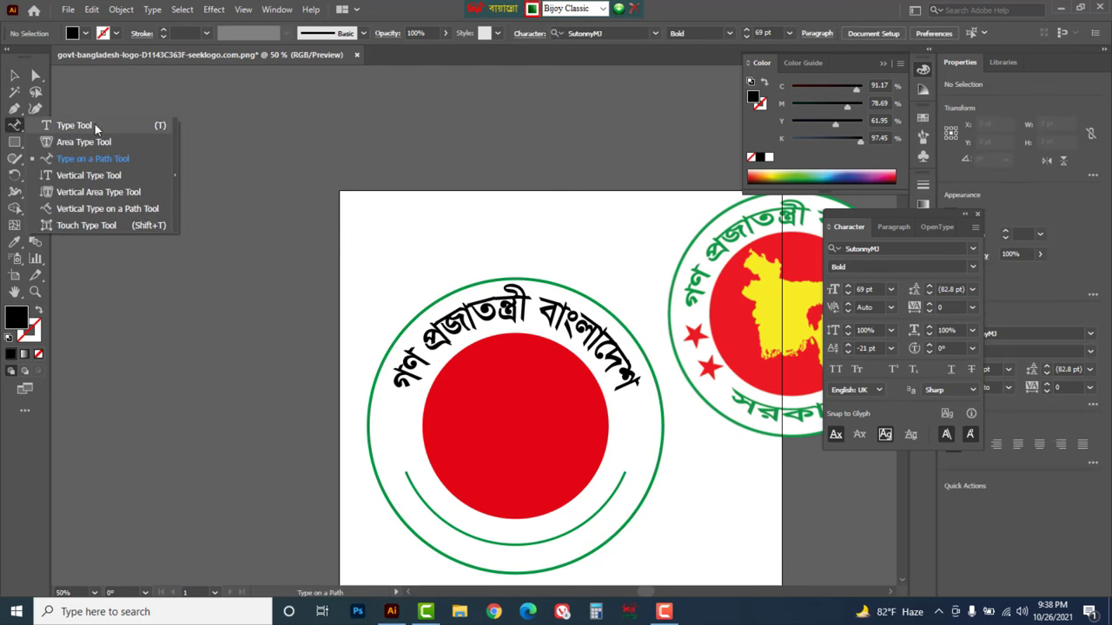
left_click(448, 521)
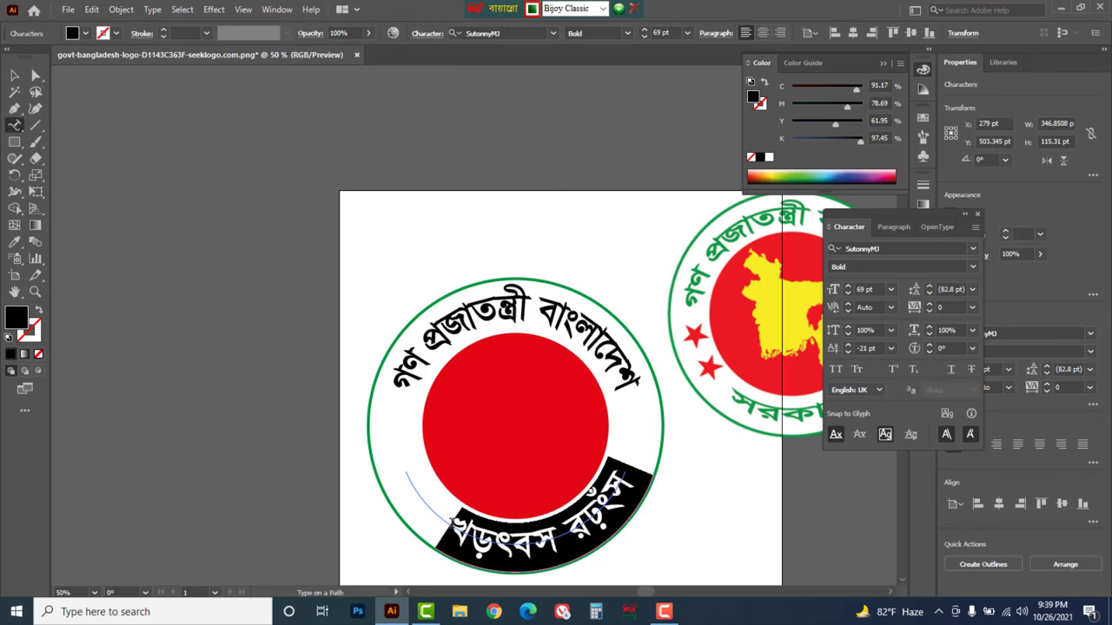
type("nv")
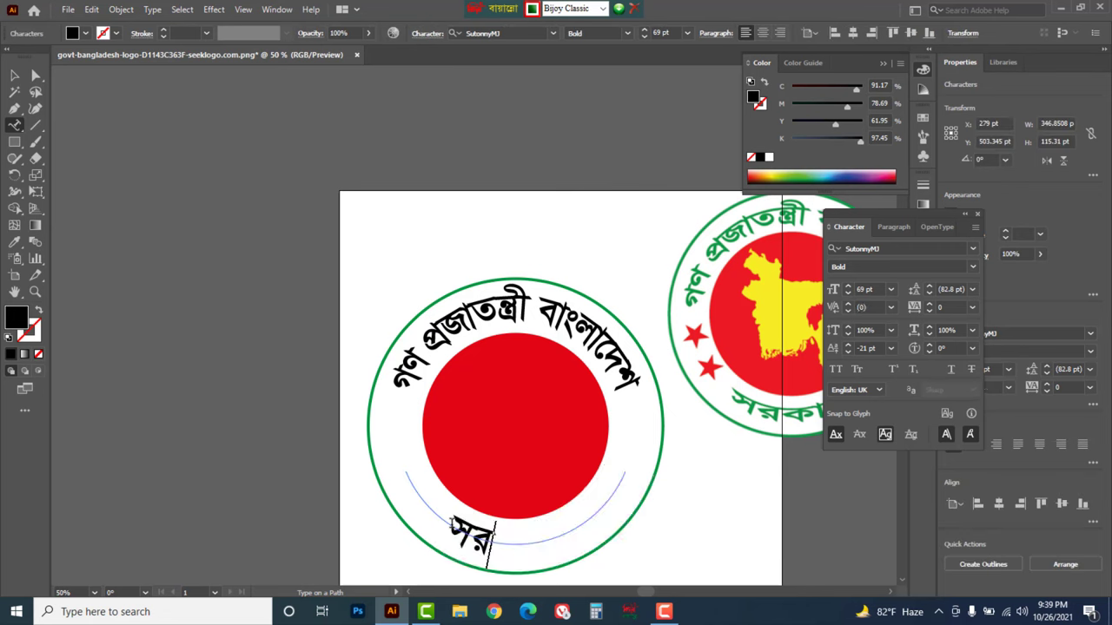
type("jfv")
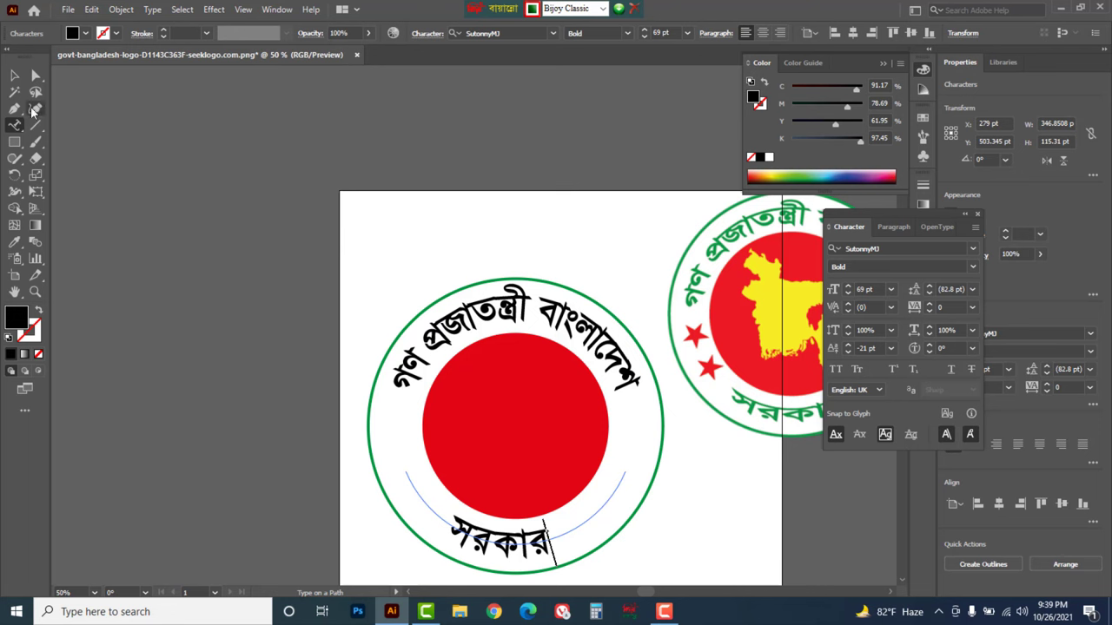
left_click(14, 76)
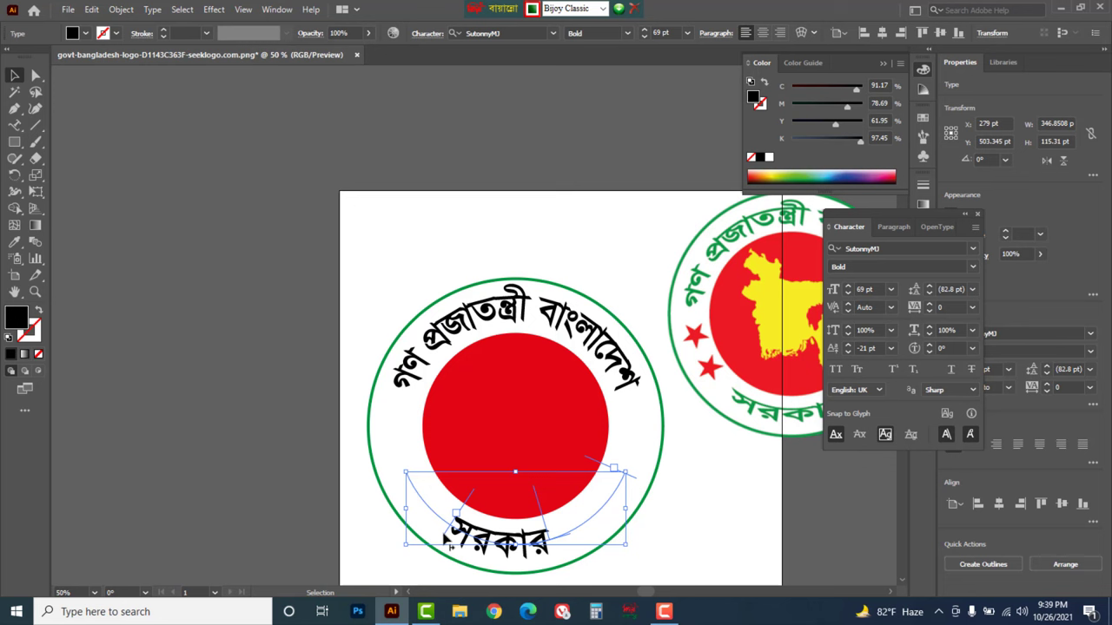
left_click_drag(449, 545, 476, 531)
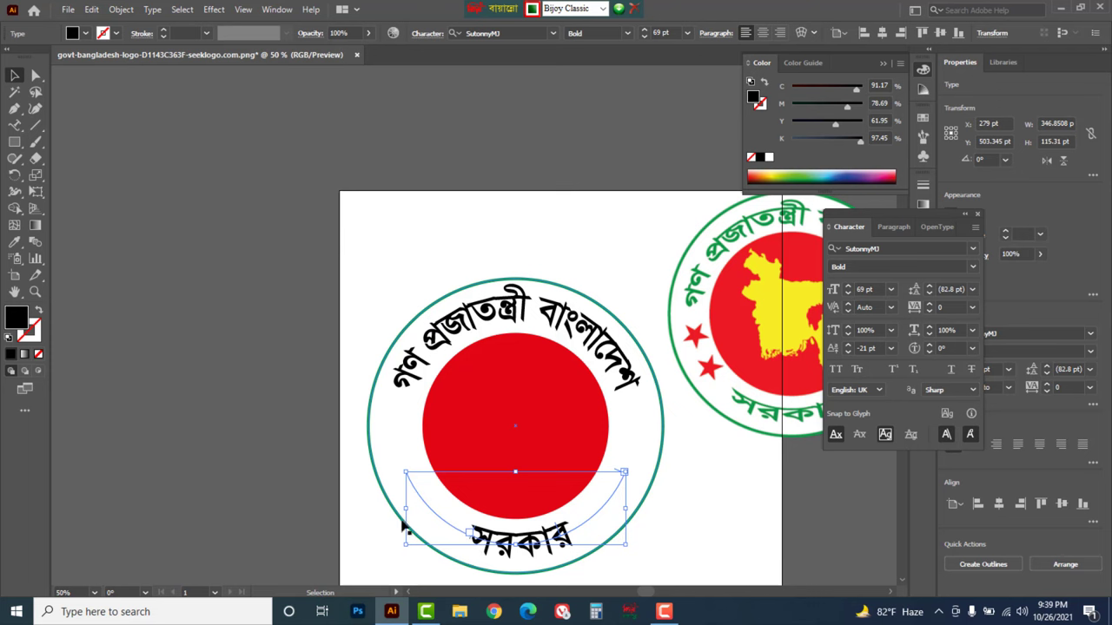
left_click(224, 228)
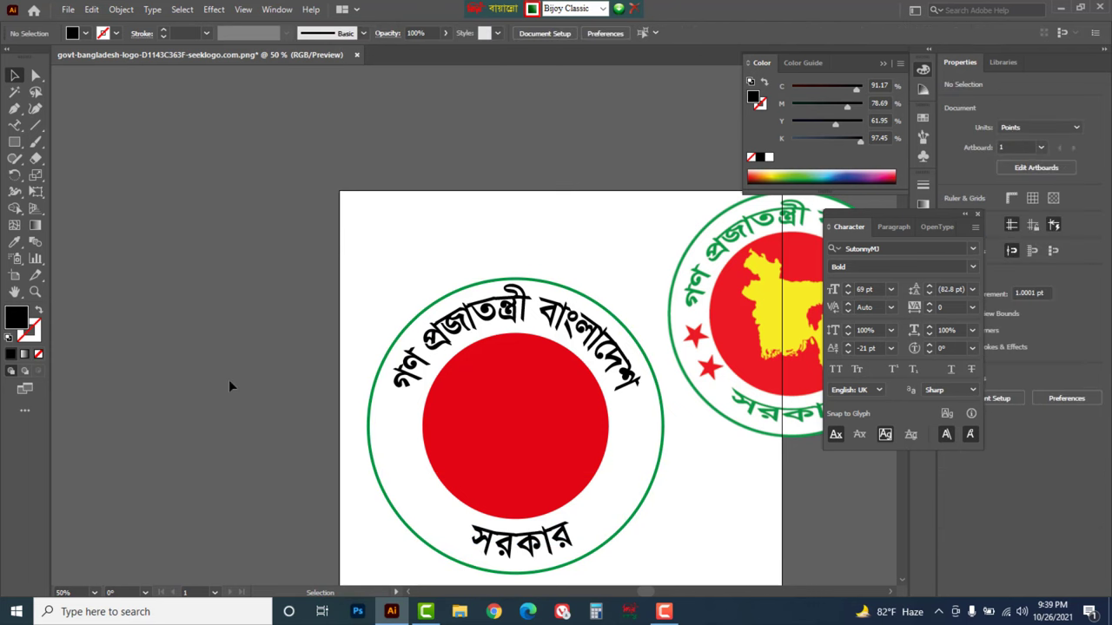
- Switch the keyboard layout back to English and pan to show both seals
left_click(581, 11)
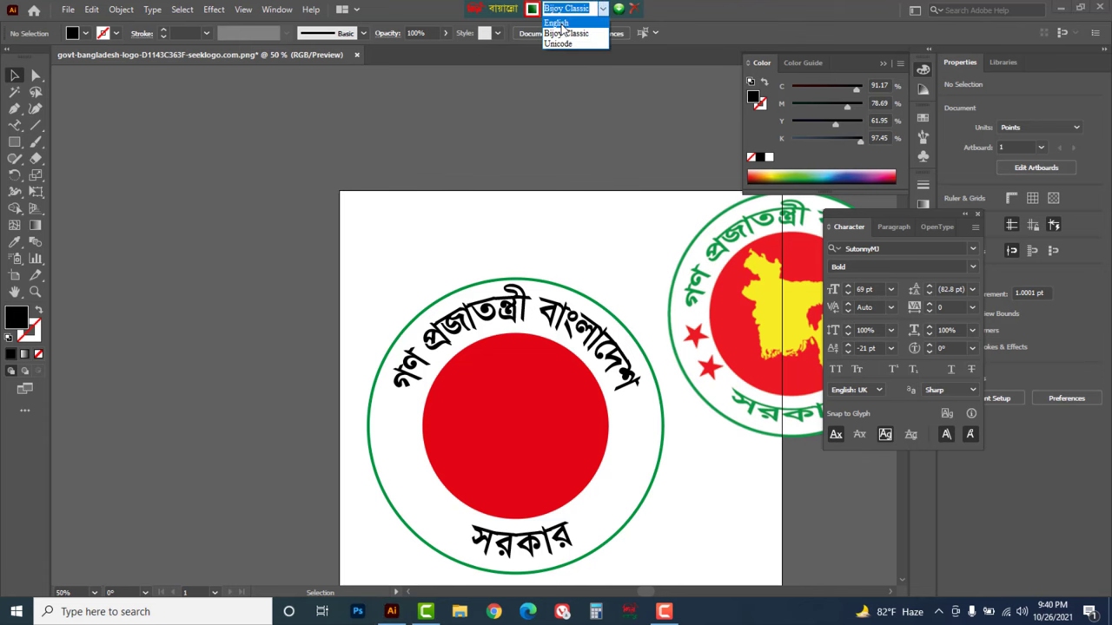
left_click(556, 23)
left_click_drag(604, 460, 405, 380)
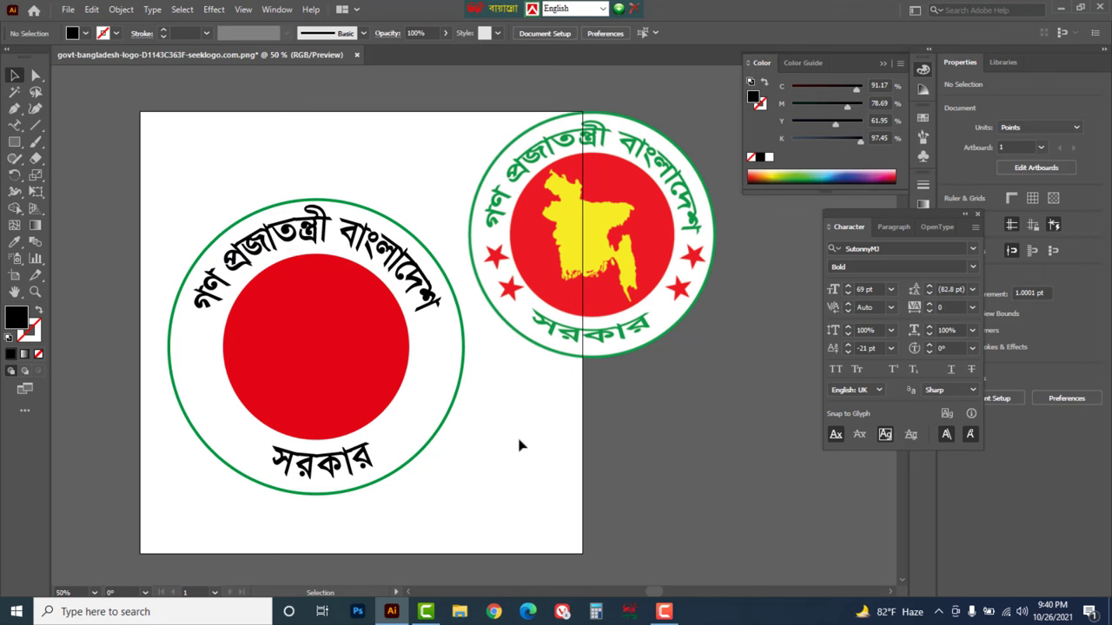
- Draw a small star left of the red disc and duplicate it just below
left_click(15, 144)
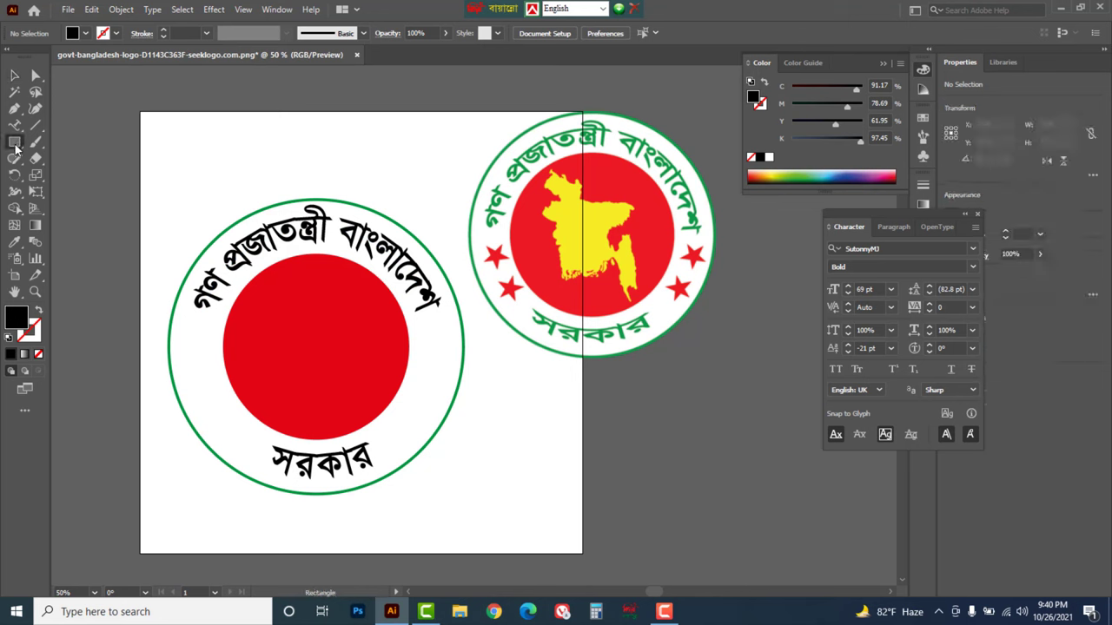
right_click(15, 144)
left_click(71, 208)
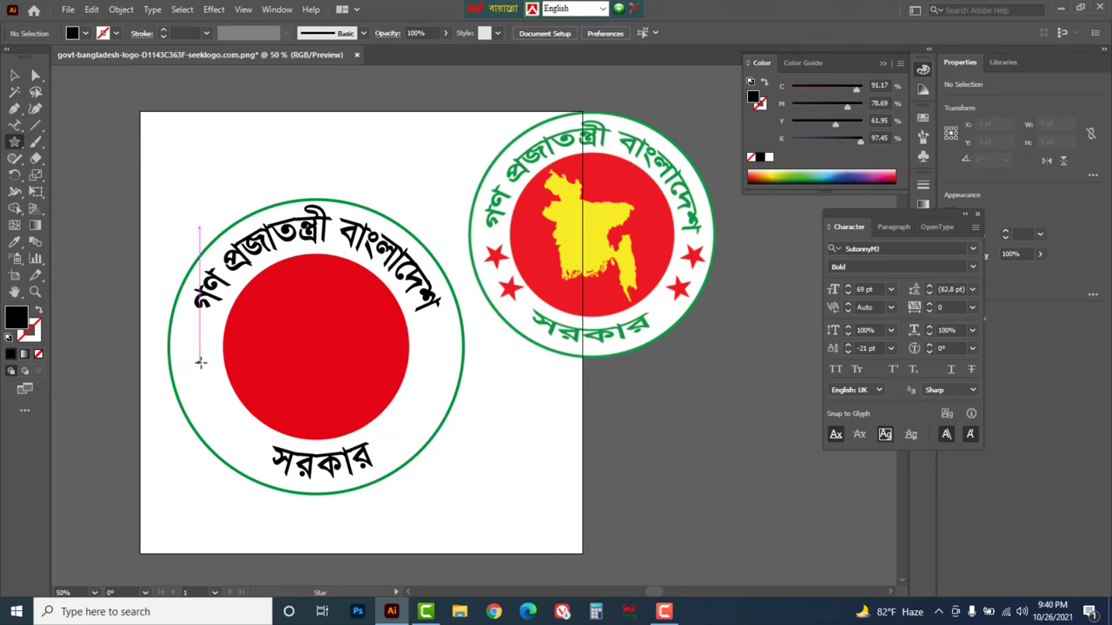
left_click_drag(200, 363, 217, 398)
key("v")
key("alt")
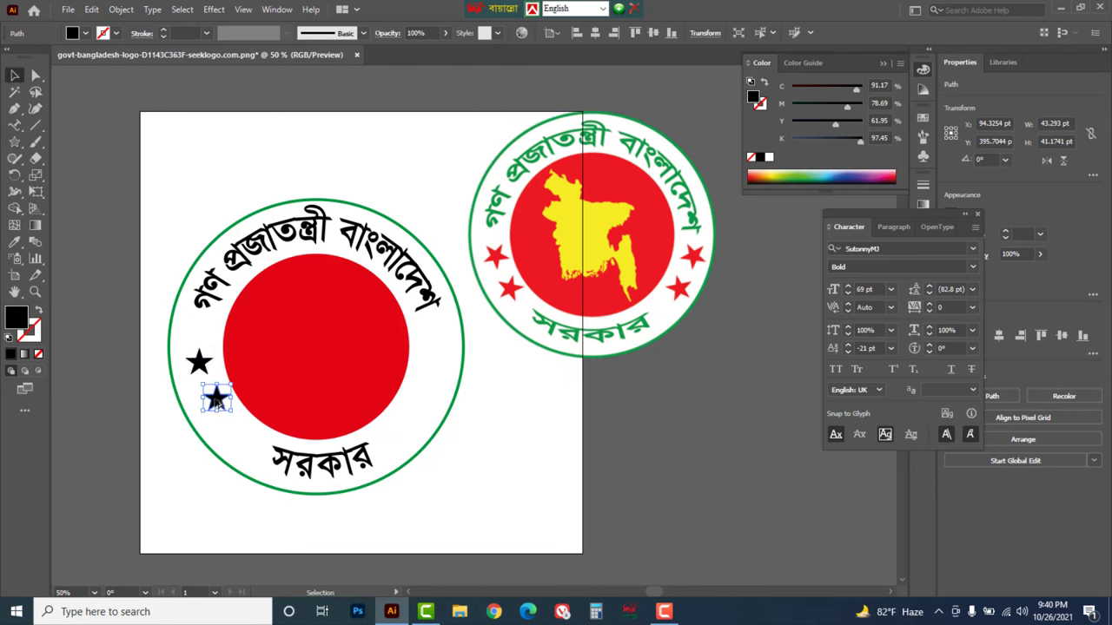
- Select both stars and copy the pair to the disc's right side
key("shift")
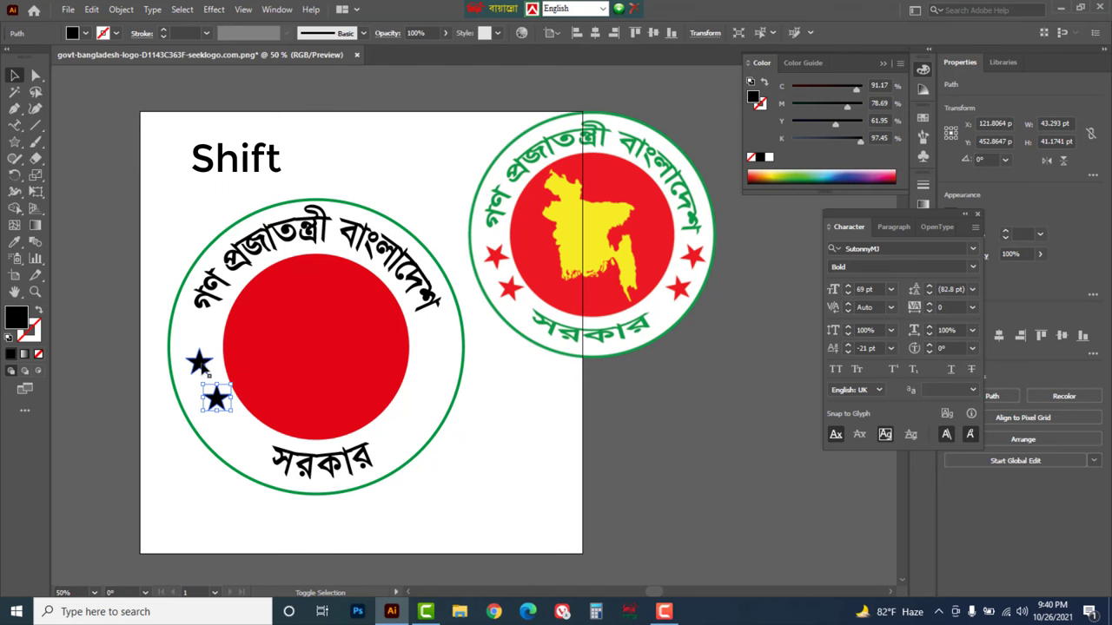
left_click(200, 365, "shift")
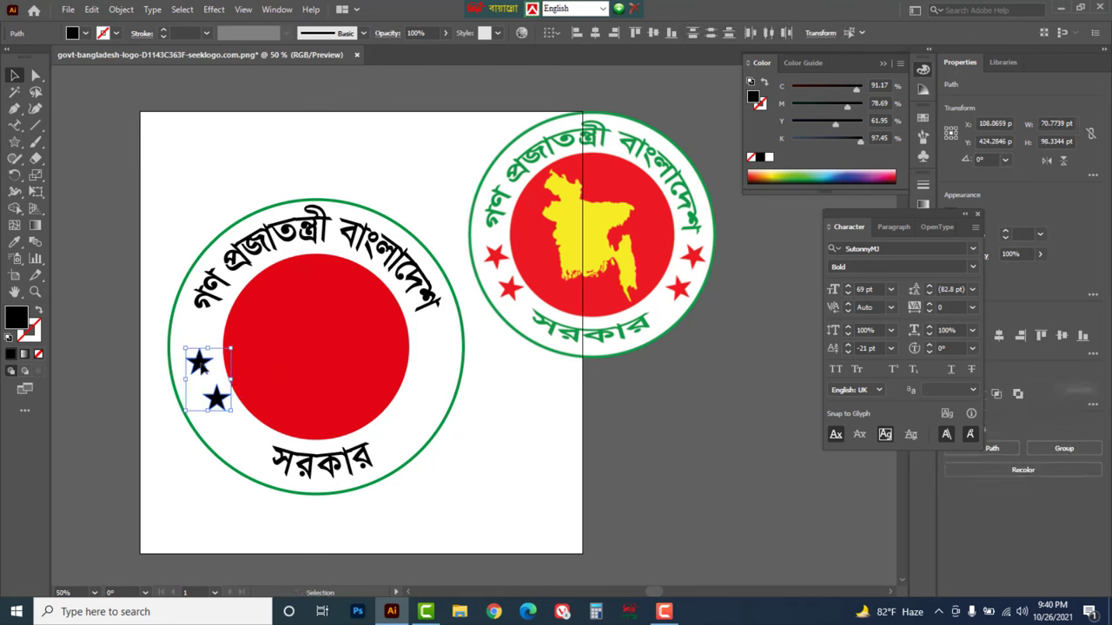
key("alt")
left_click_drag(200, 367, 423, 367)
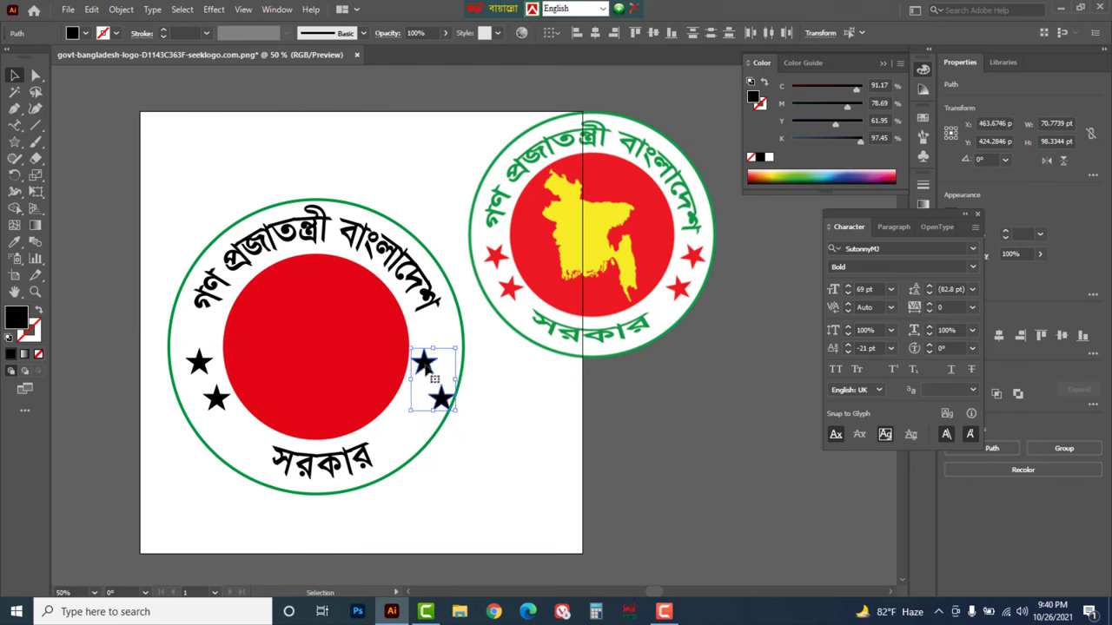
- Reflect the right-hand pair of stars vertically
right_click(425, 368)
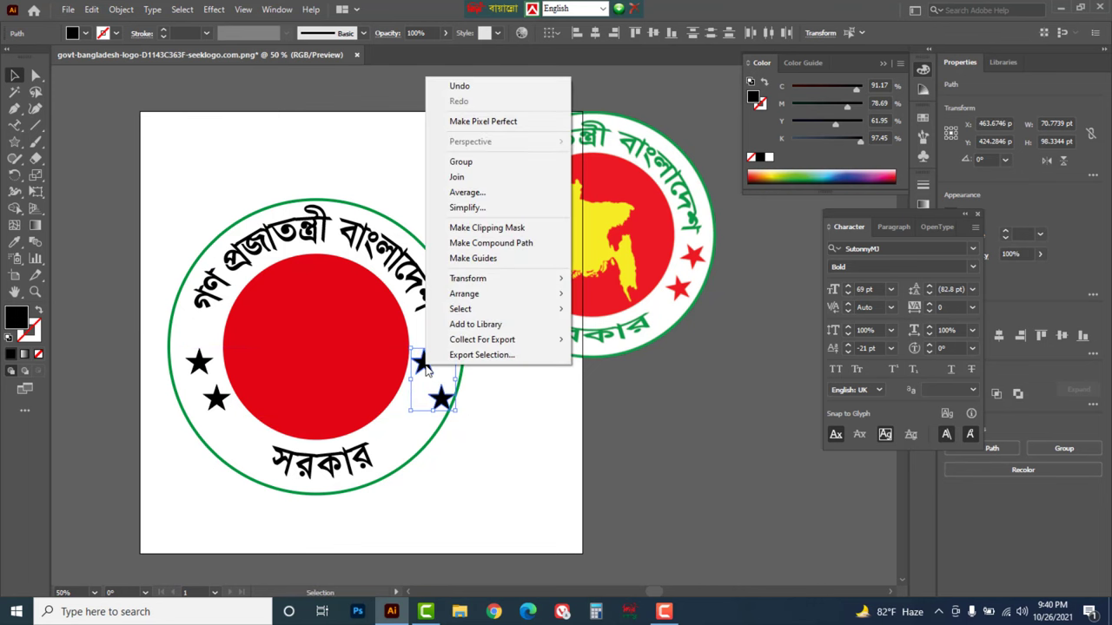
mouse_move(468, 278)
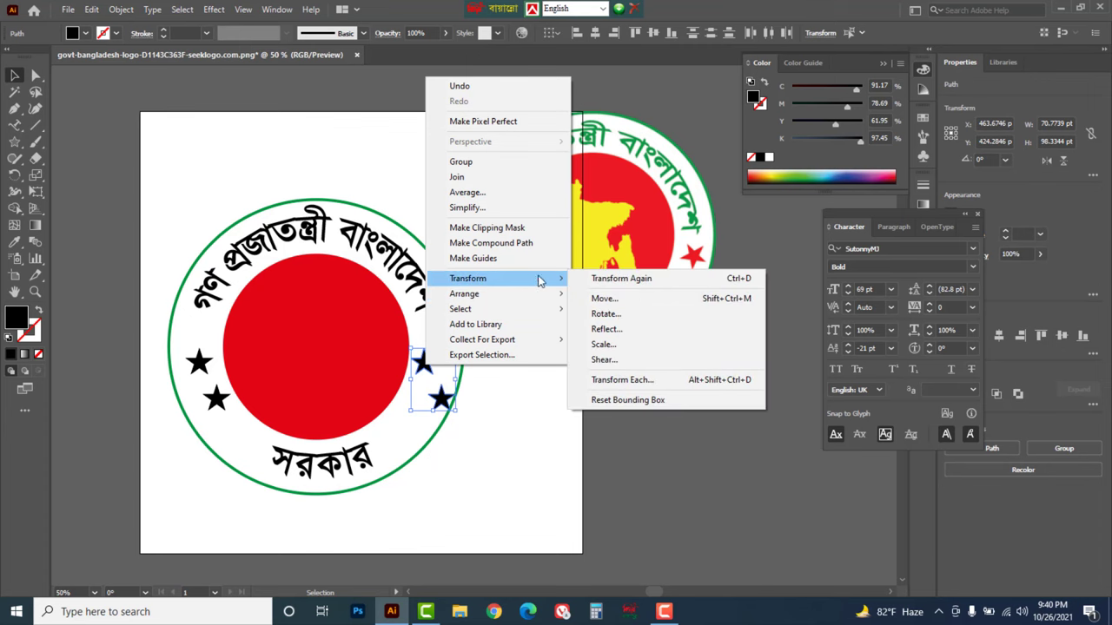
left_click(608, 329)
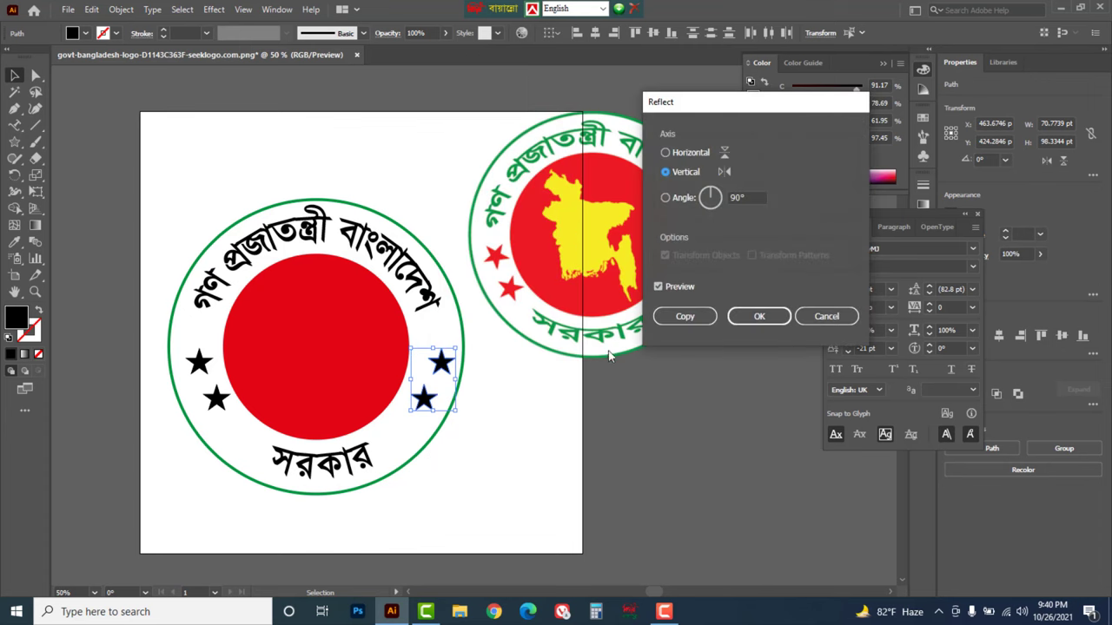
left_click(760, 316)
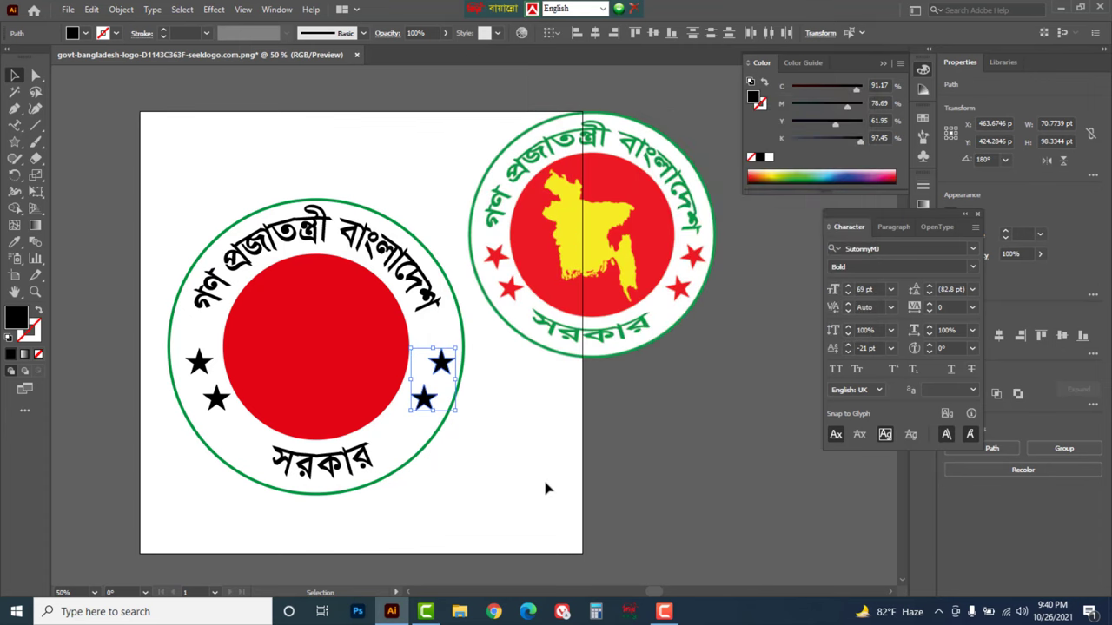
- Fill all four stars red (CMYK 0/100/100/0) and deselect them
left_click(199, 363, "shift")
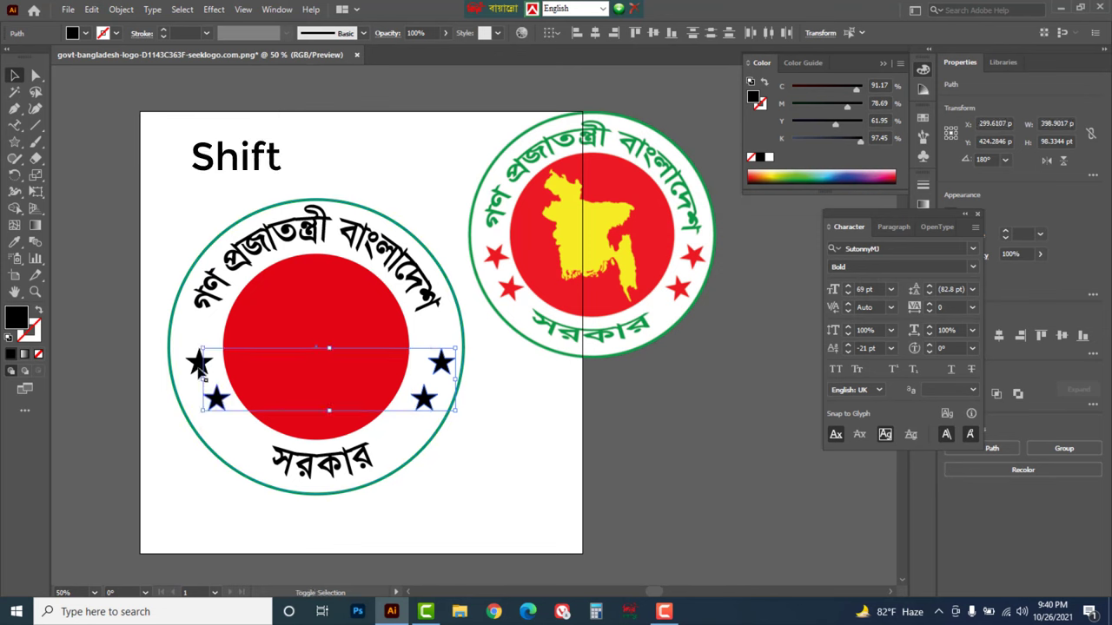
left_click(199, 363, "shift")
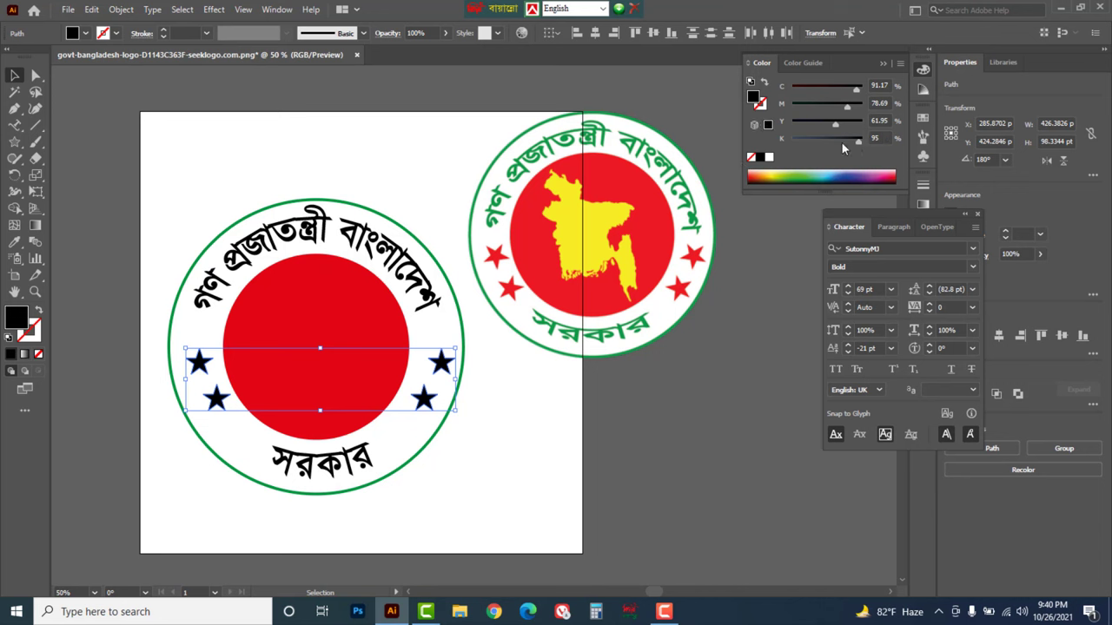
mouse_move(861, 139)
left_mouse_down()
mouse_move(791, 139)
mouse_move(864, 105)
mouse_move(786, 87)
left_mouse_up()
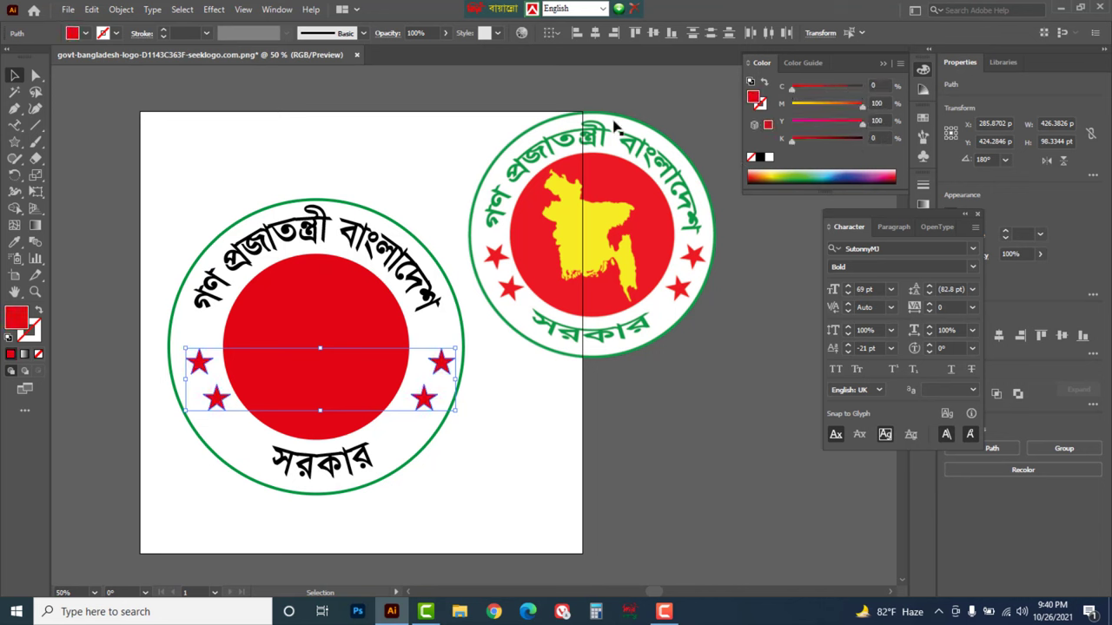
left_click(386, 146)
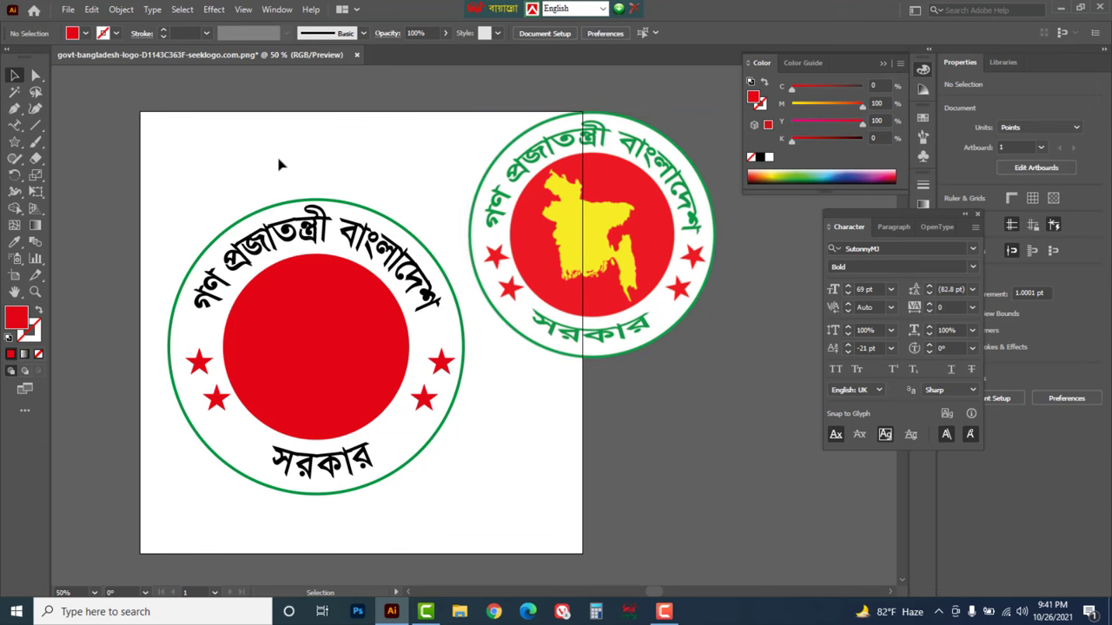
- Open the Untitled-1.ai file
left_click(69, 10)
left_click(91, 58)
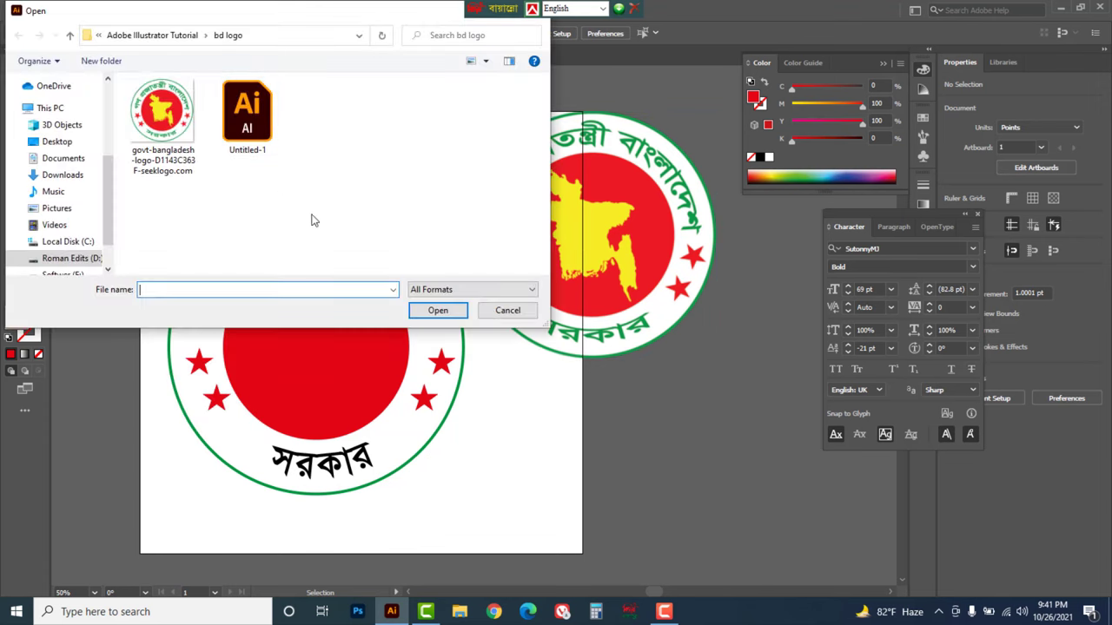
left_click(247, 113)
left_click(451, 314)
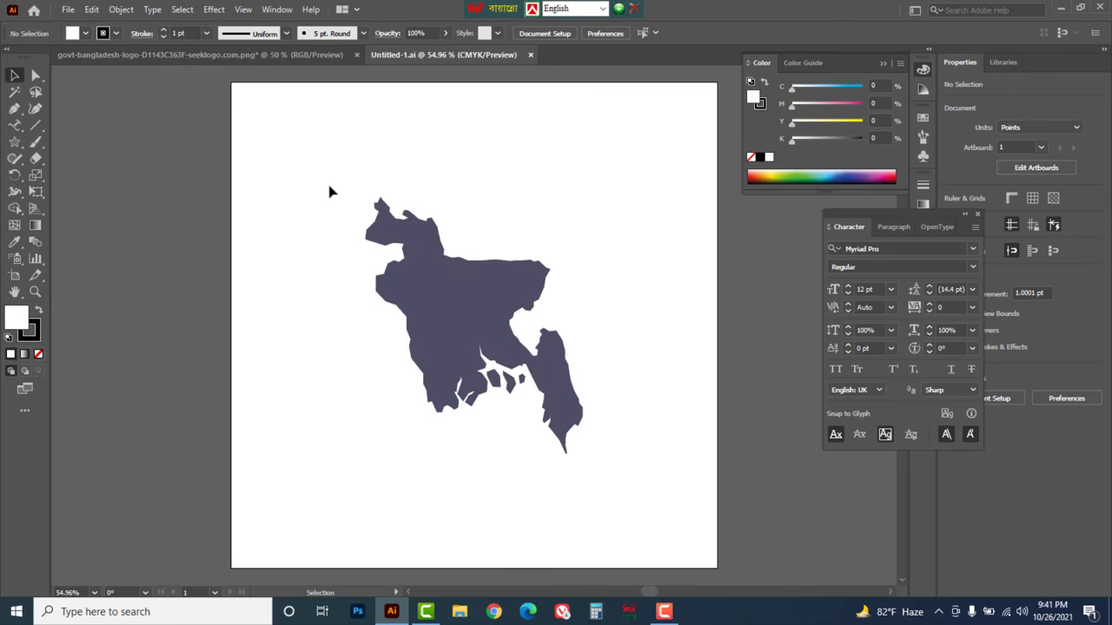
- Copy the Bangladesh map shape and paste it into the seal document
left_click_drag(318, 169, 651, 482)
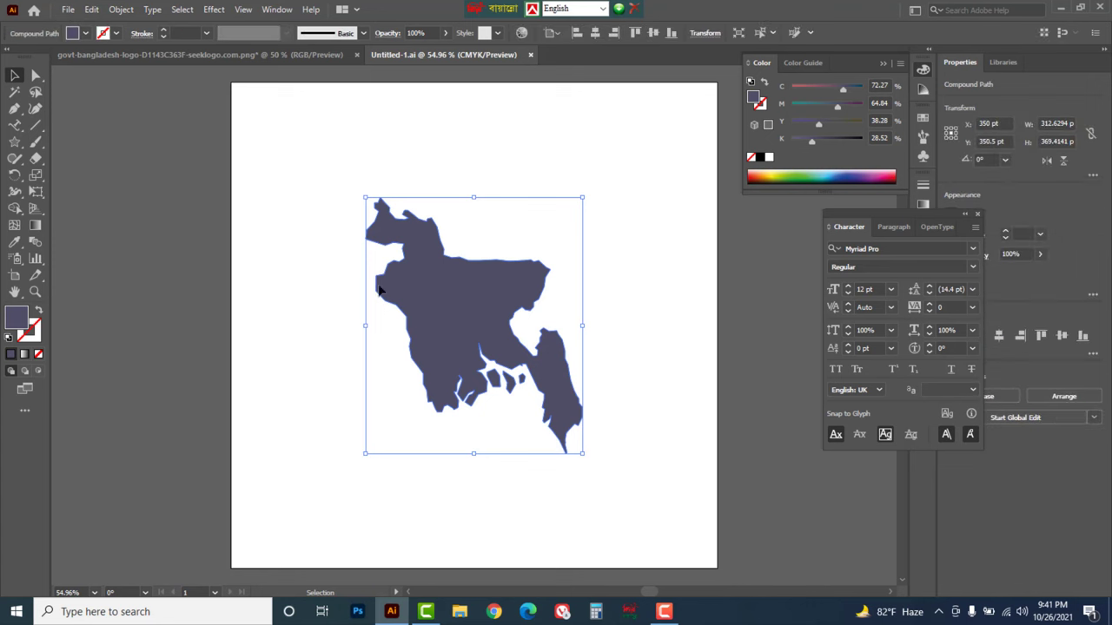
key("ctrl+c")
left_click(159, 56)
key("ctrl+v")
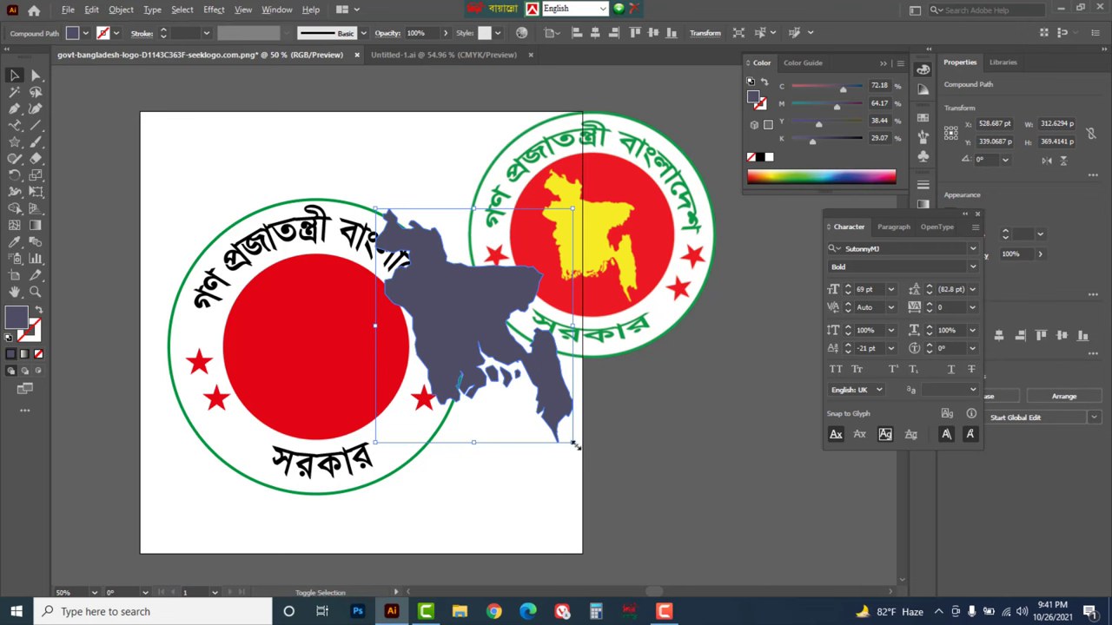
- Shrink the pasted Bangladesh map, centre it on the red disc, and fill it yellow (CMYK 0/0/100/0)
left_click_drag(578, 448, 540, 392)
left_click_drag(476, 320, 319, 339)
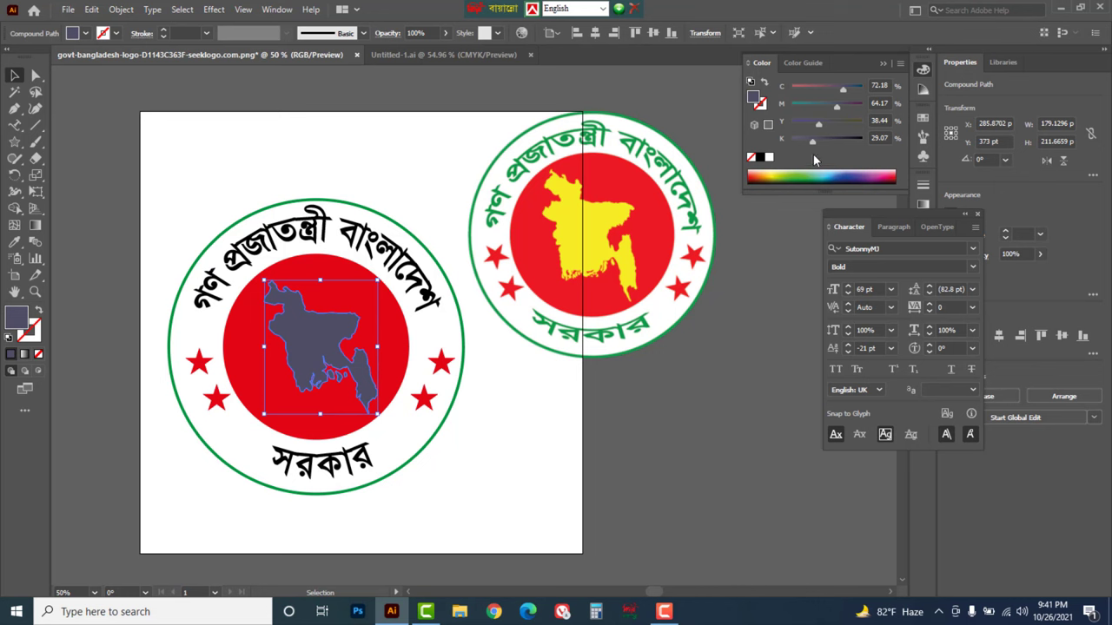
mouse_move(813, 141)
left_mouse_down()
mouse_move(790, 141)
mouse_move(869, 122)
mouse_move(786, 104)
mouse_move(788, 89)
left_mouse_up()
left_click(621, 471)
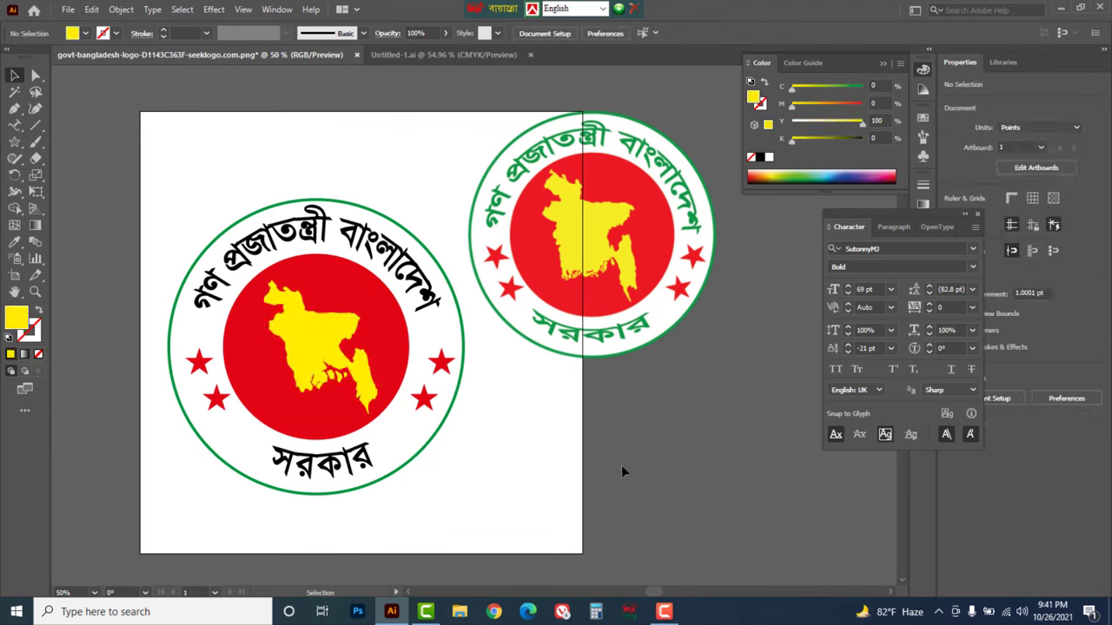
- Delete the reference seal image, then move the whole recreated seal to the artboard's centre
left_click_drag(618, 210, 638, 330)
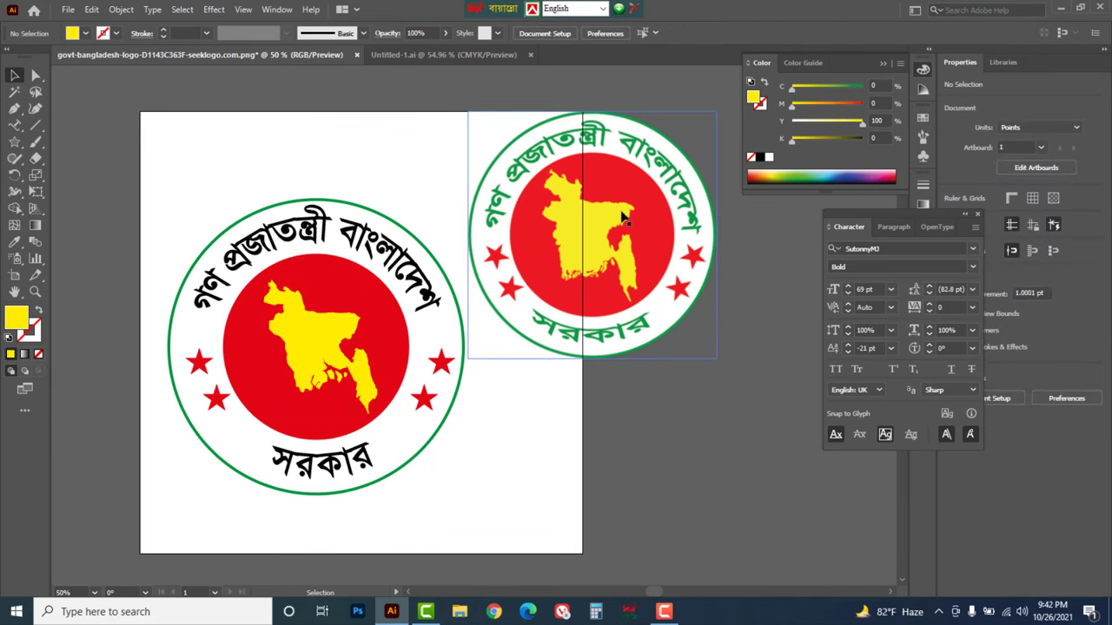
key("Delete")
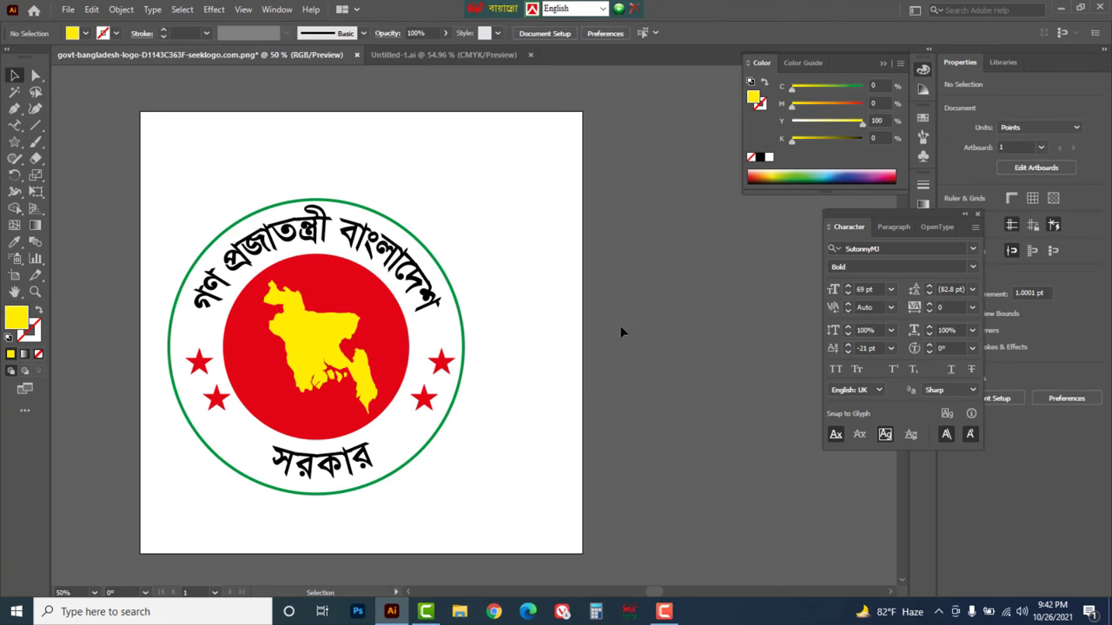
left_click_drag(154, 166, 499, 489)
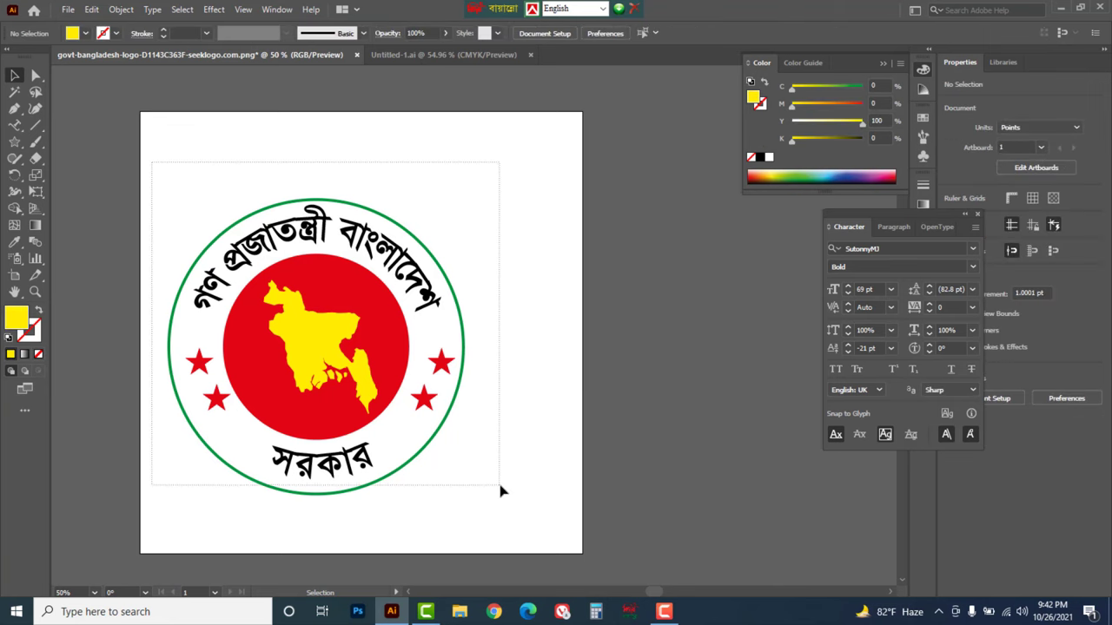
left_click_drag(329, 354, 358, 342)
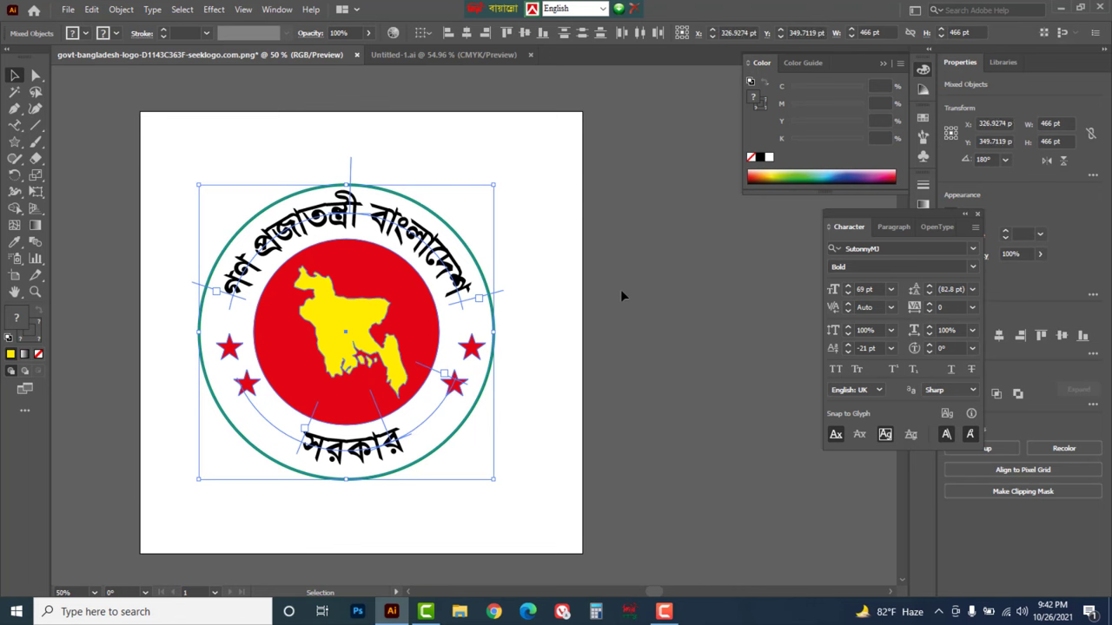
left_click(621, 295)
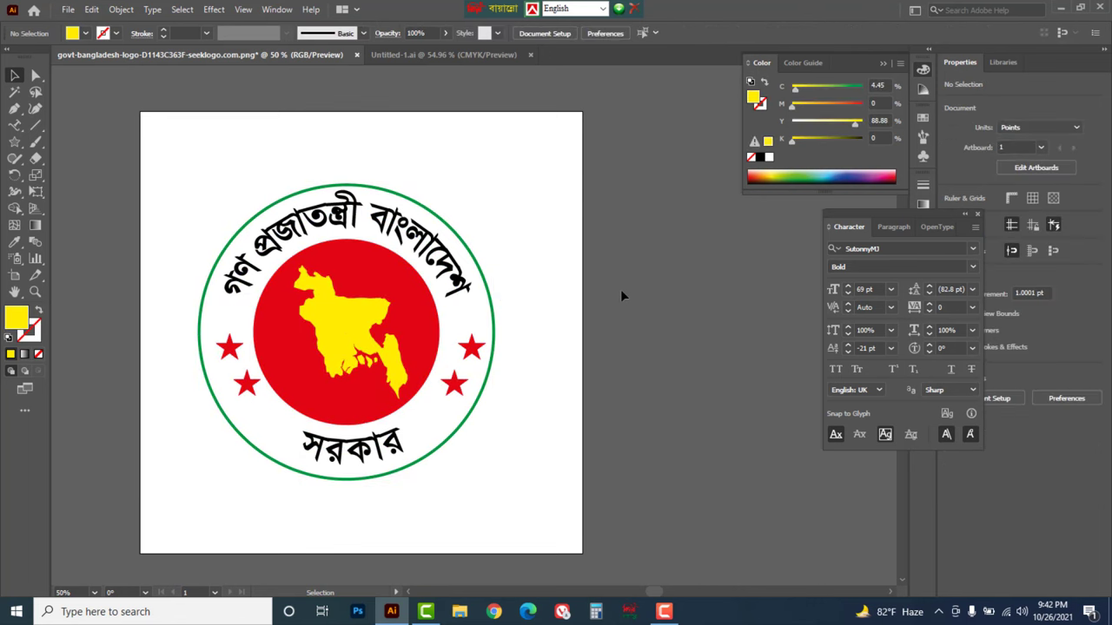